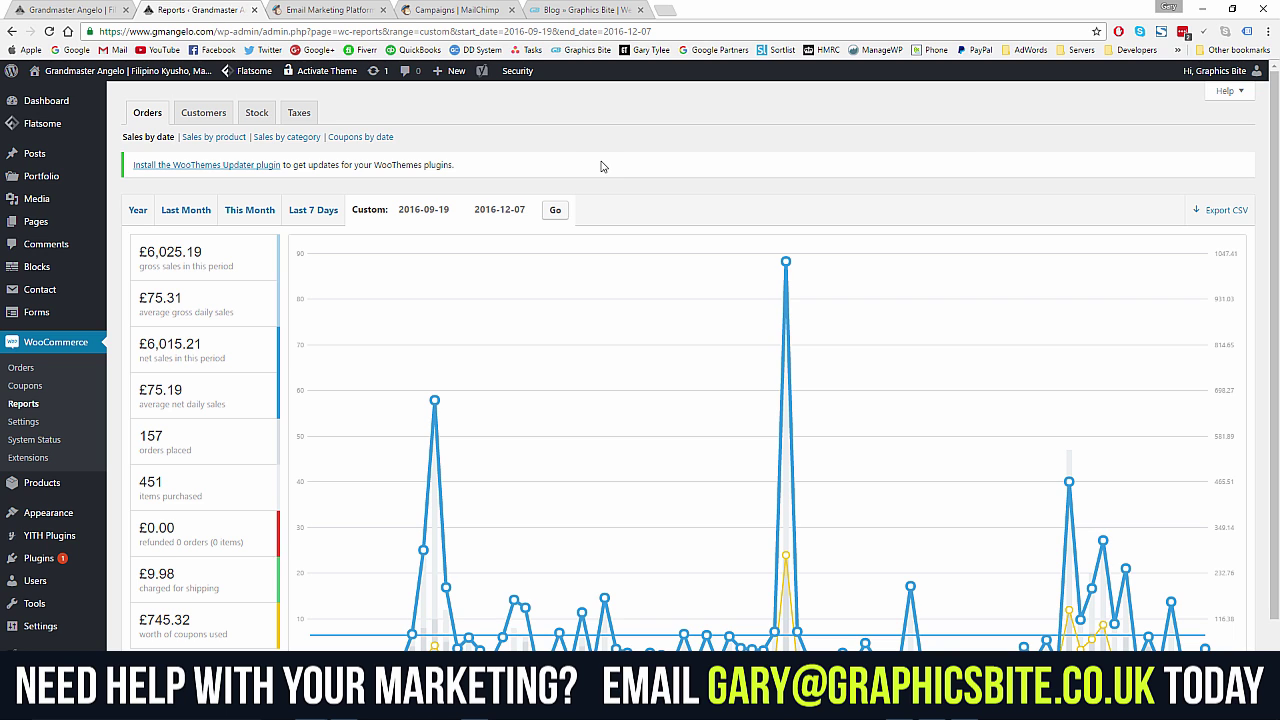
- Switch from the WooCommerce sales report to the MailChimp homepage
left_click(352, 12)
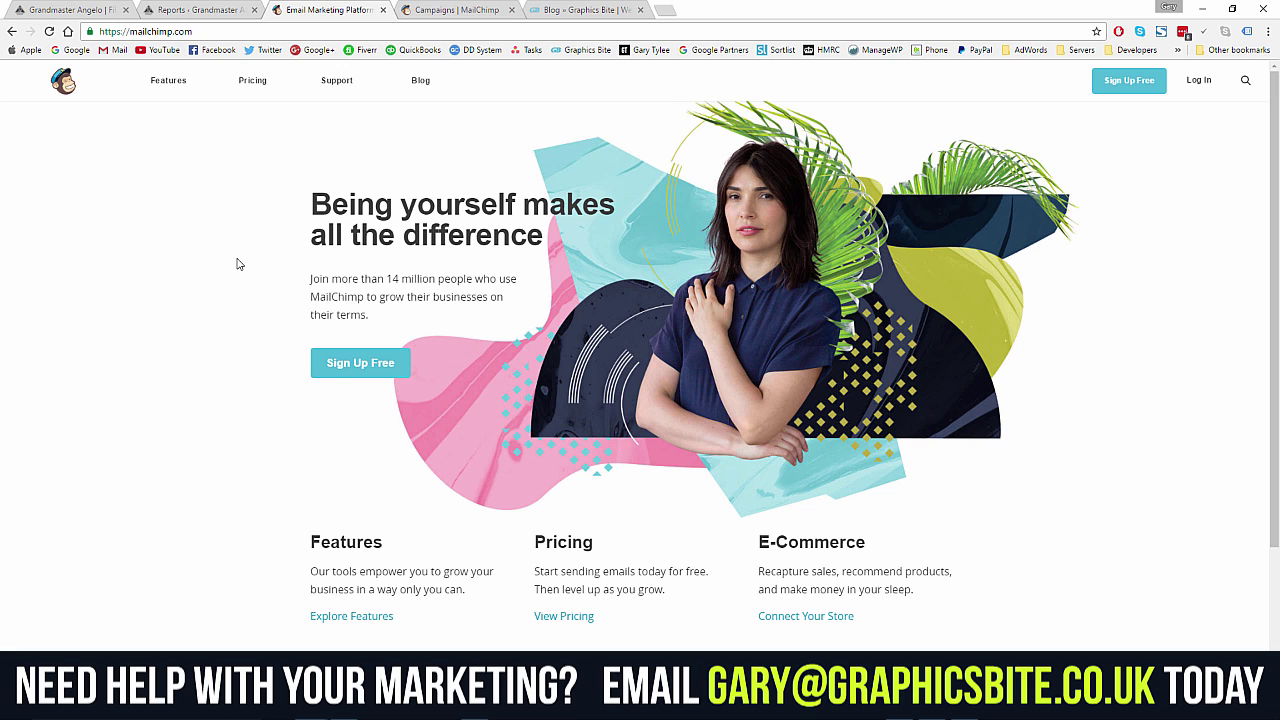
- Open the sent Black Friday campaign's email from the Campaigns list
left_click(466, 11)
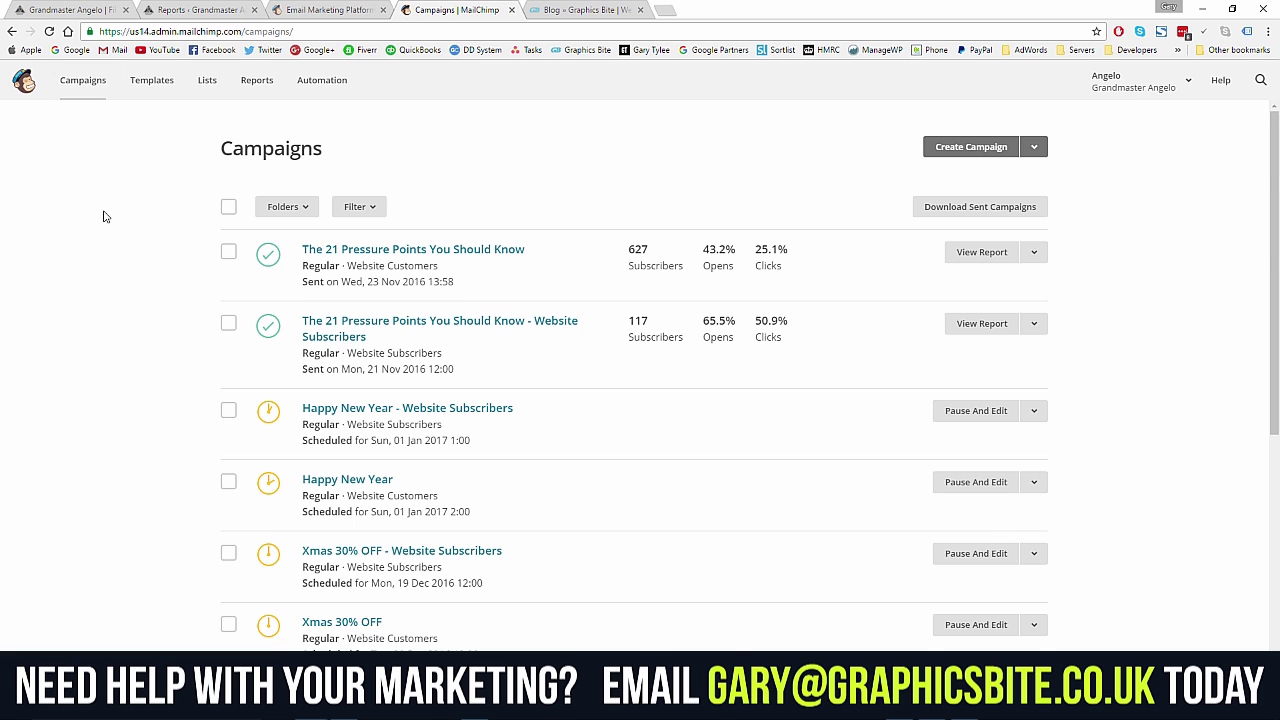
scroll(983, 363, "down", 3)
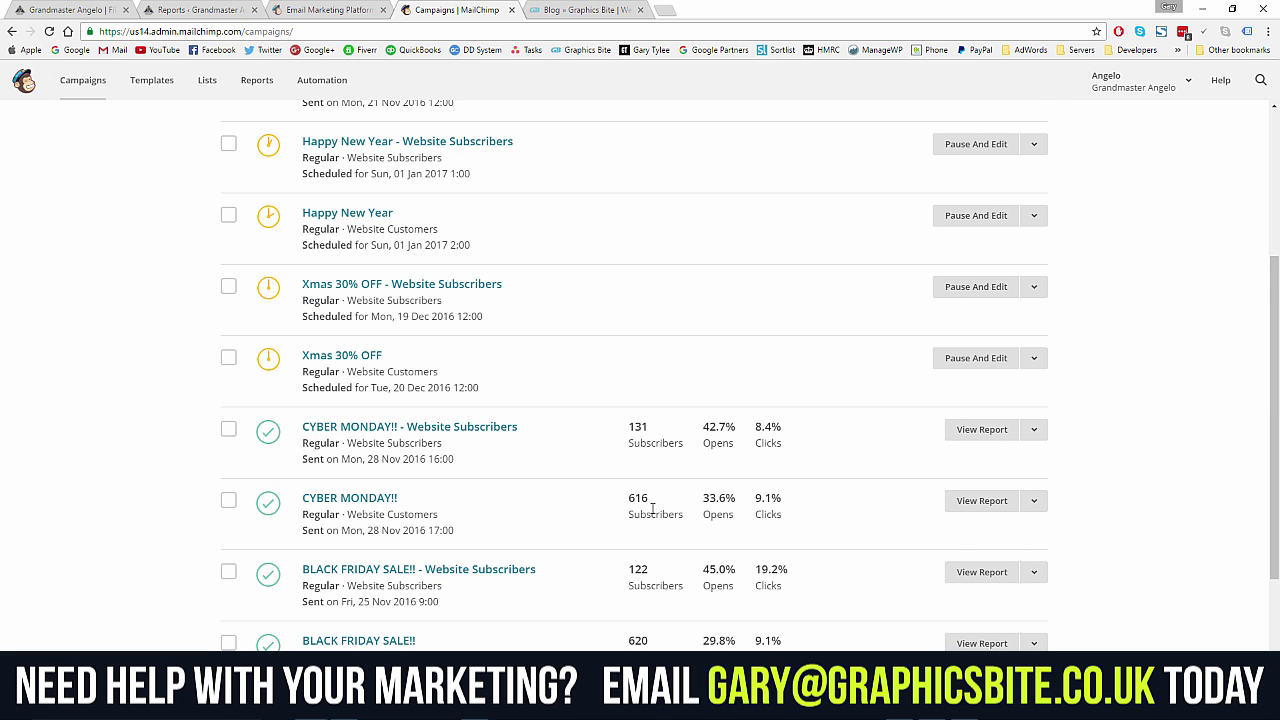
scroll(652, 509, "down", 2)
left_click(1034, 438)
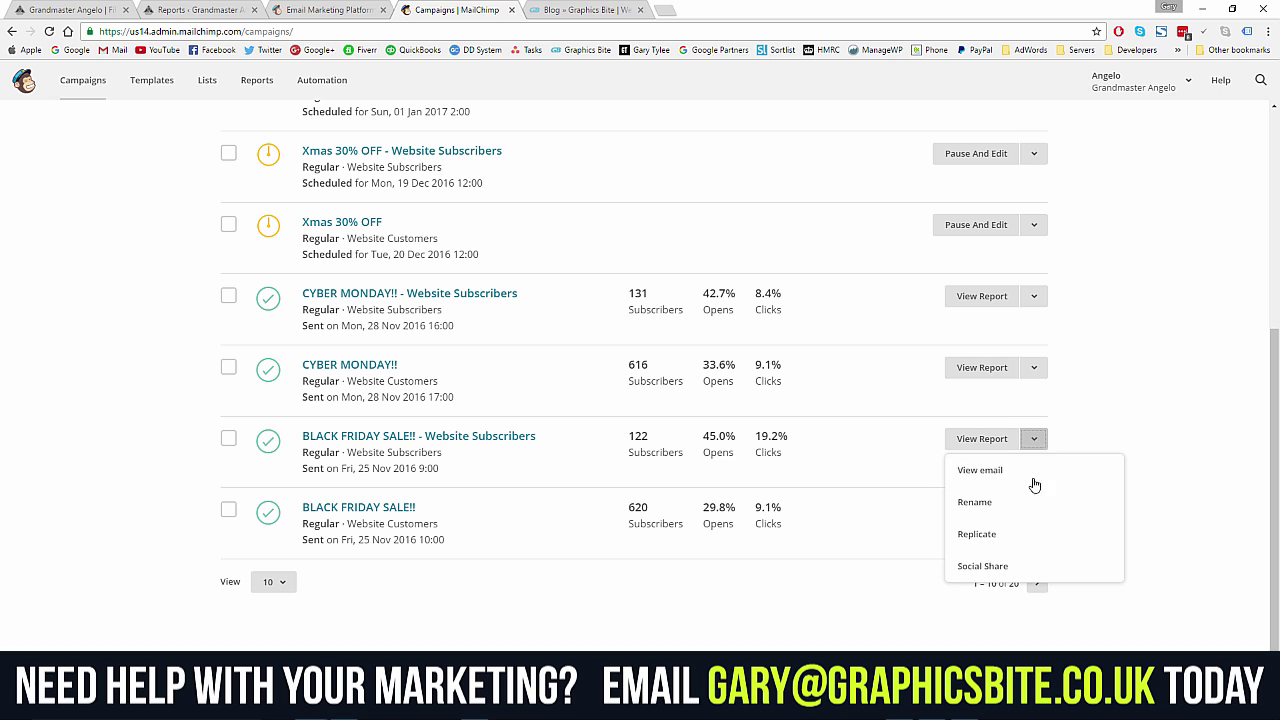
left_click(1006, 477)
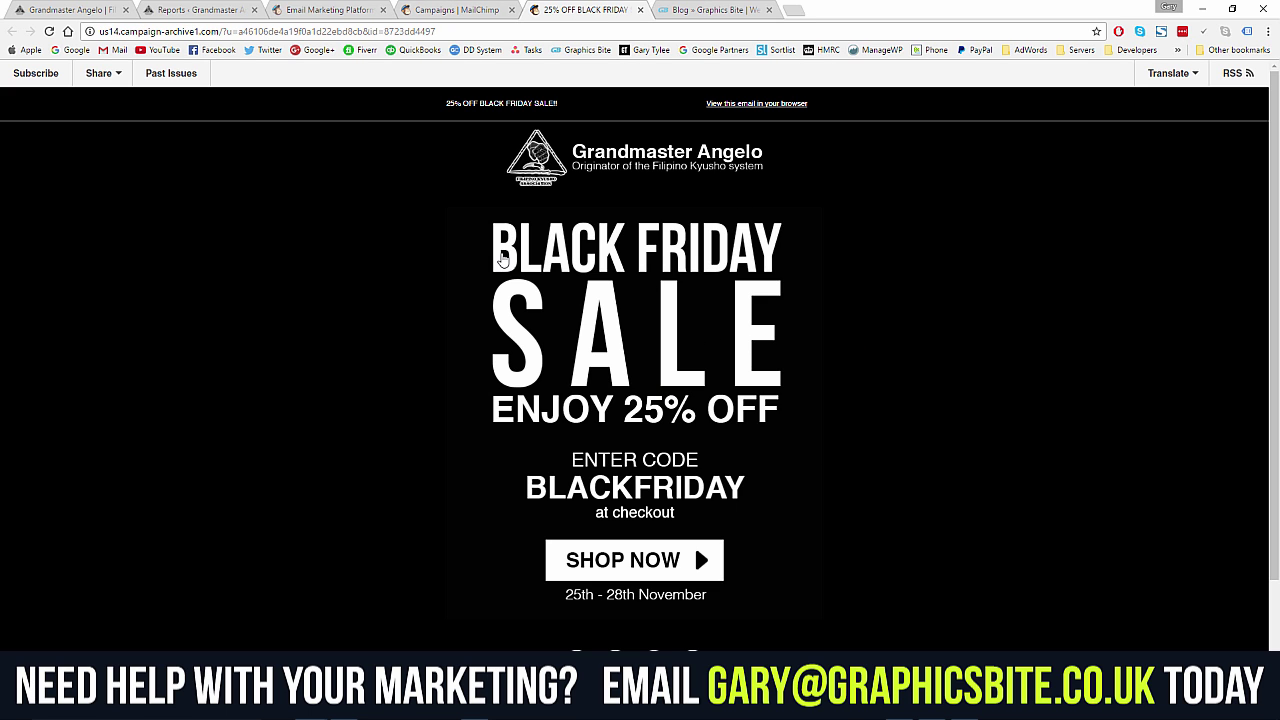
- Compare the Black Friday email against the WooCommerce sales report, then close the email
left_click(206, 11)
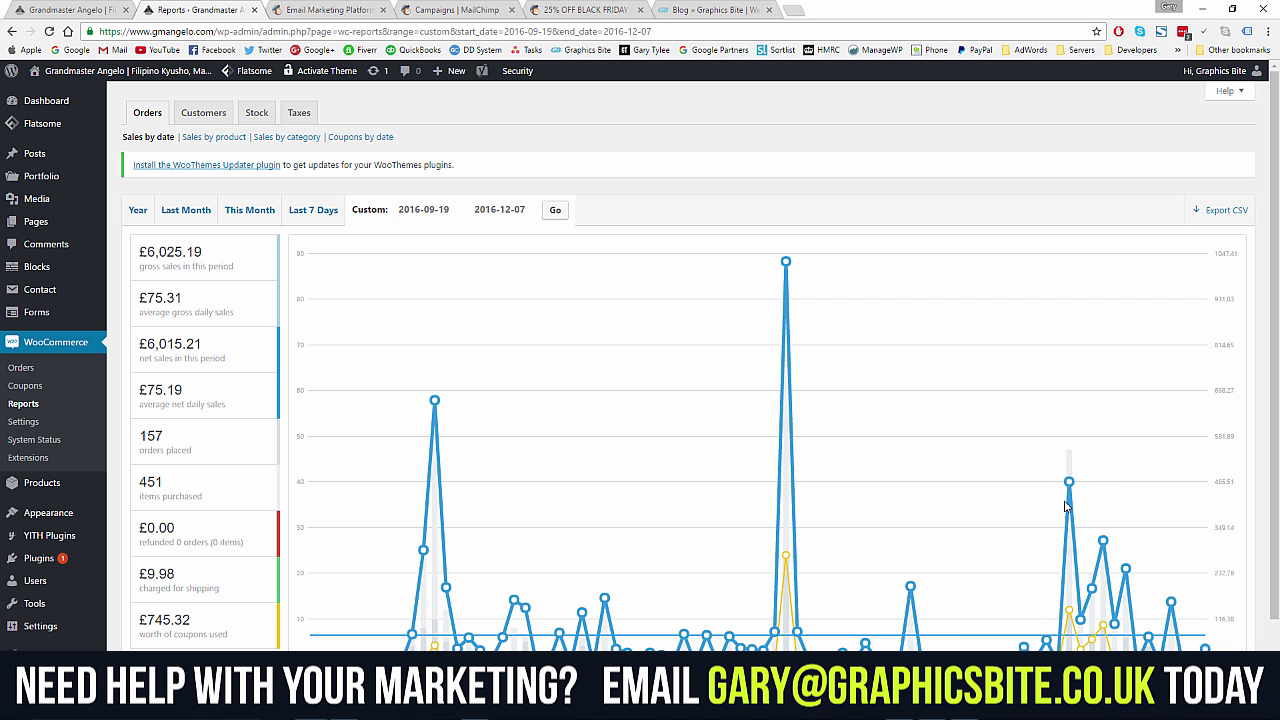
left_click(574, 8)
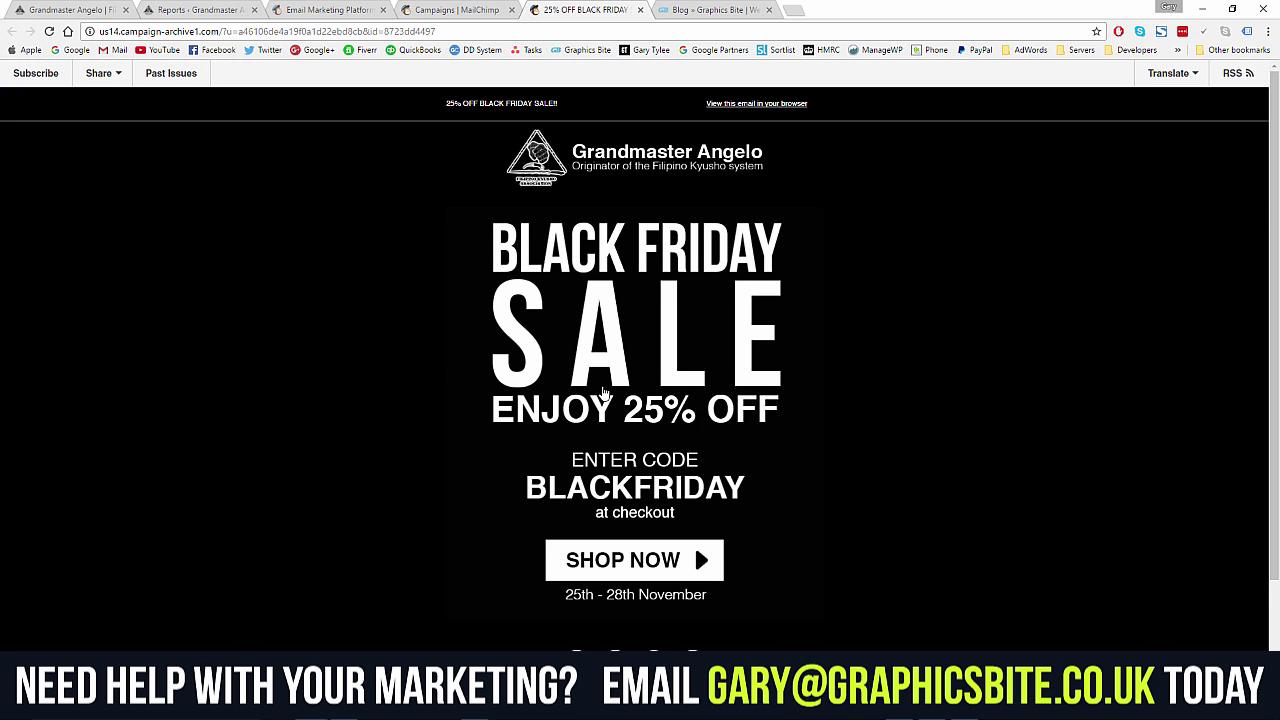
scroll(660, 455, "down", 2)
scroll(617, 350, "up", 2)
key("ctrl+w")
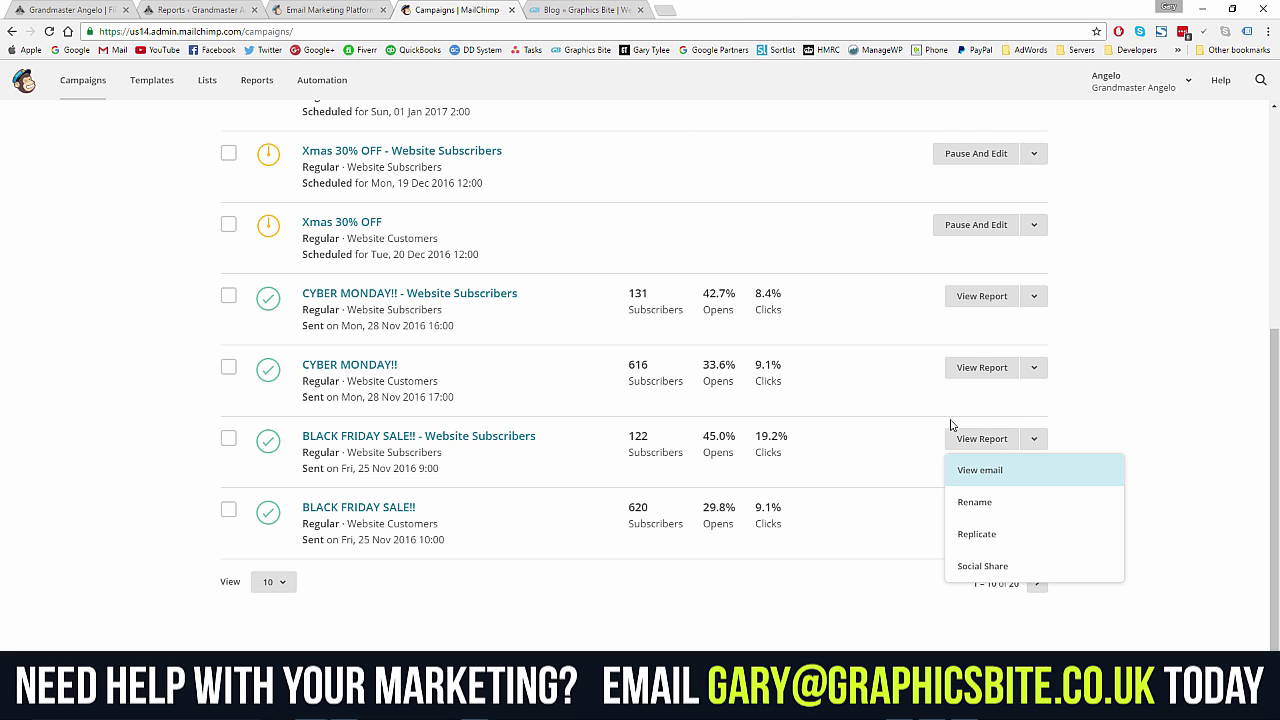
left_click(1035, 298)
left_click(1018, 330)
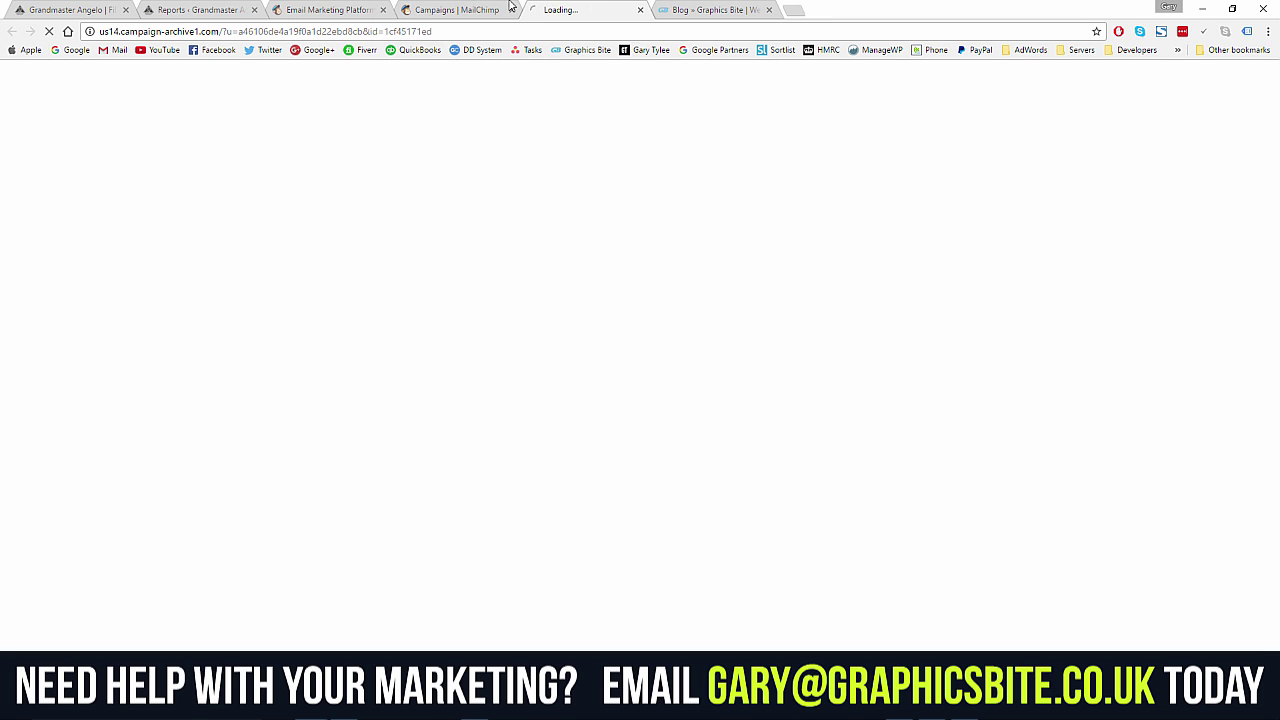
scroll(740, 370, "down", 2)
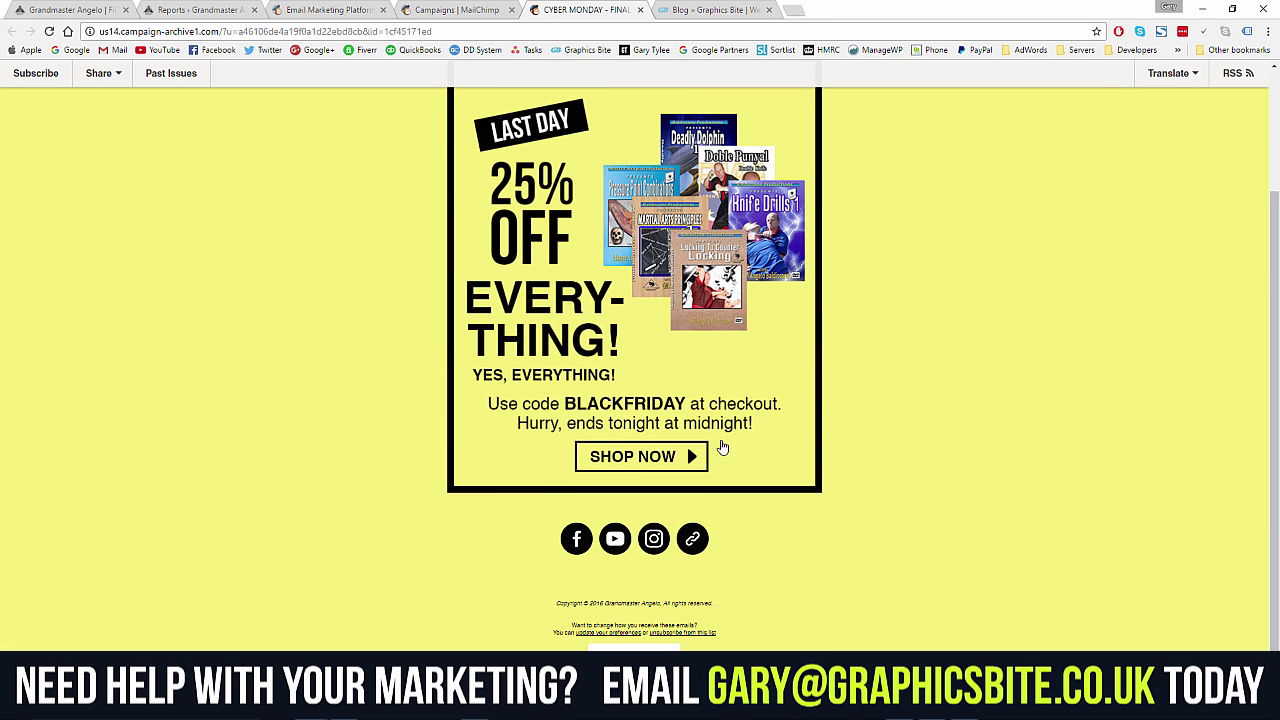
scroll(672, 447, "up", 2)
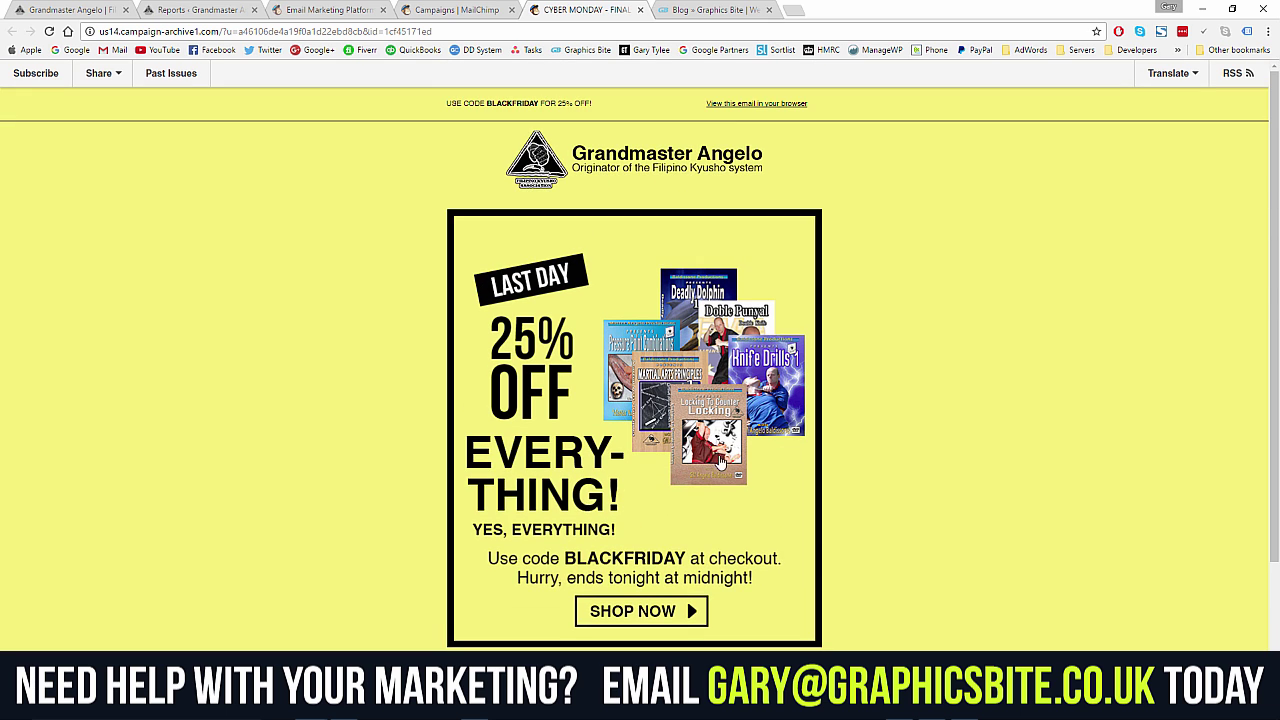
scroll(592, 557, "down", 2)
scroll(749, 527, "up", 2)
left_click(641, 11)
scroll(600, 318, "up", 2)
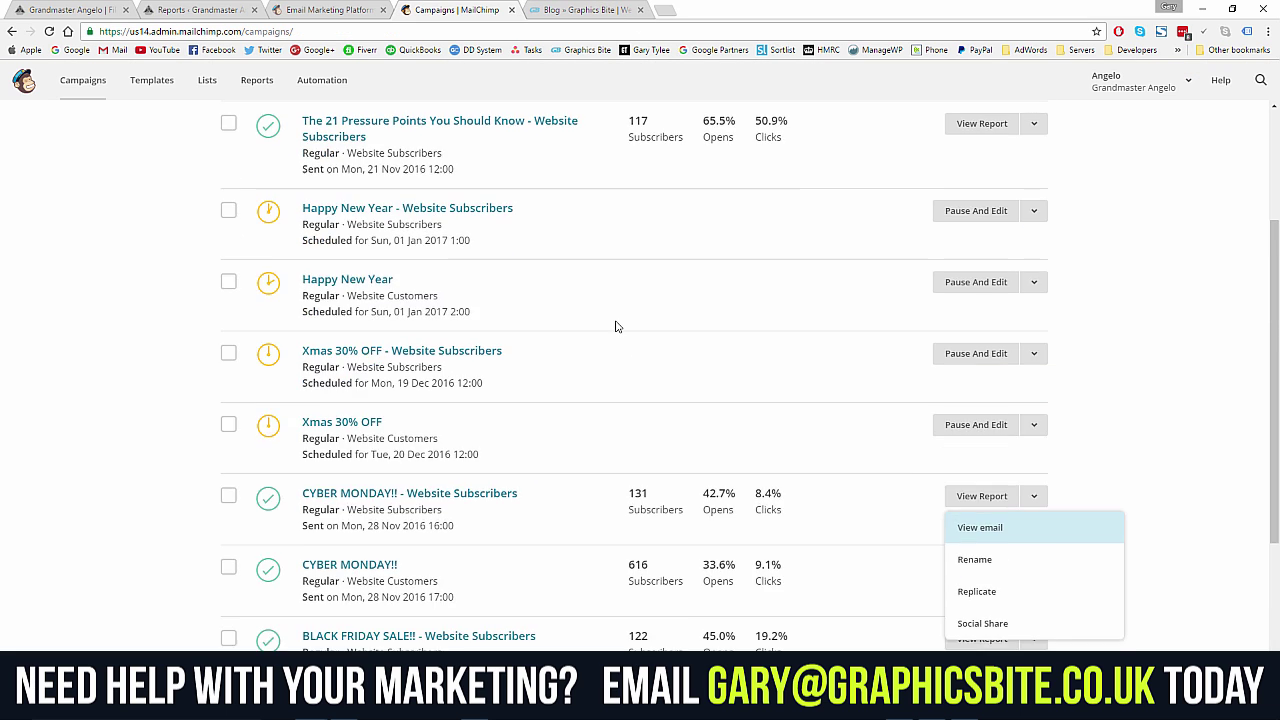
left_click(134, 297)
scroll(255, 297, "up", 2)
left_click(1034, 248)
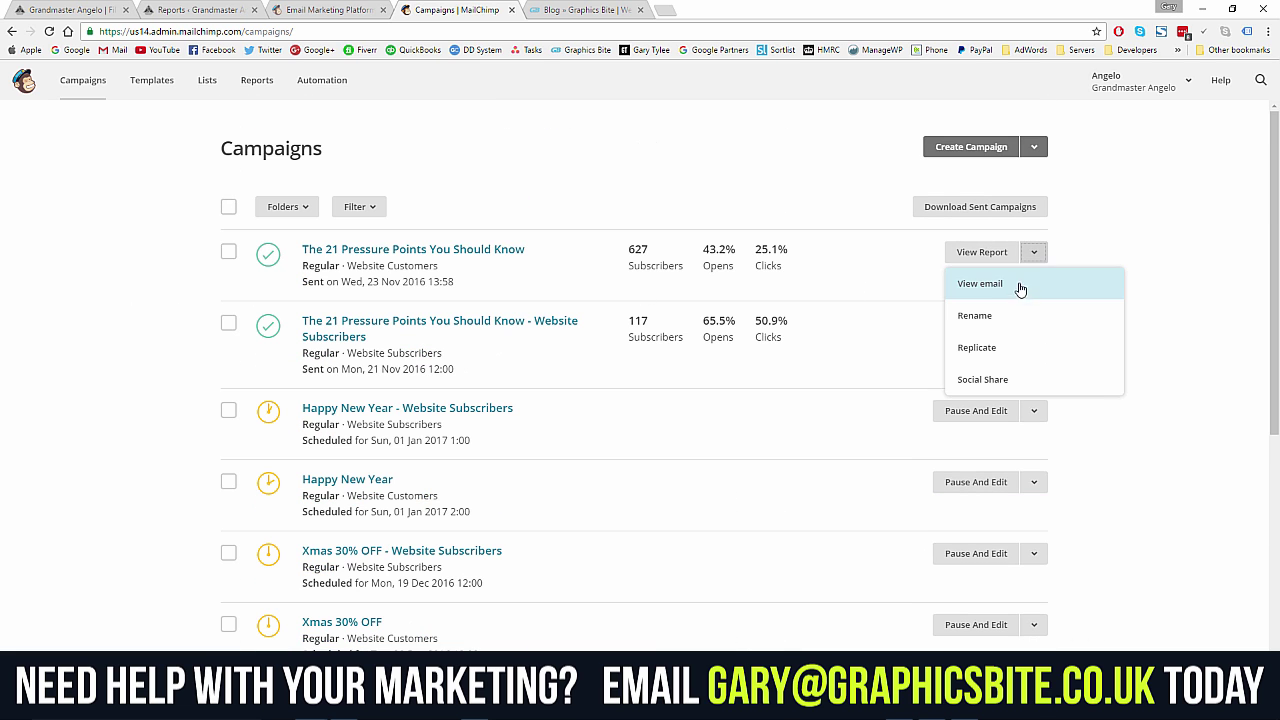
left_click(1020, 285)
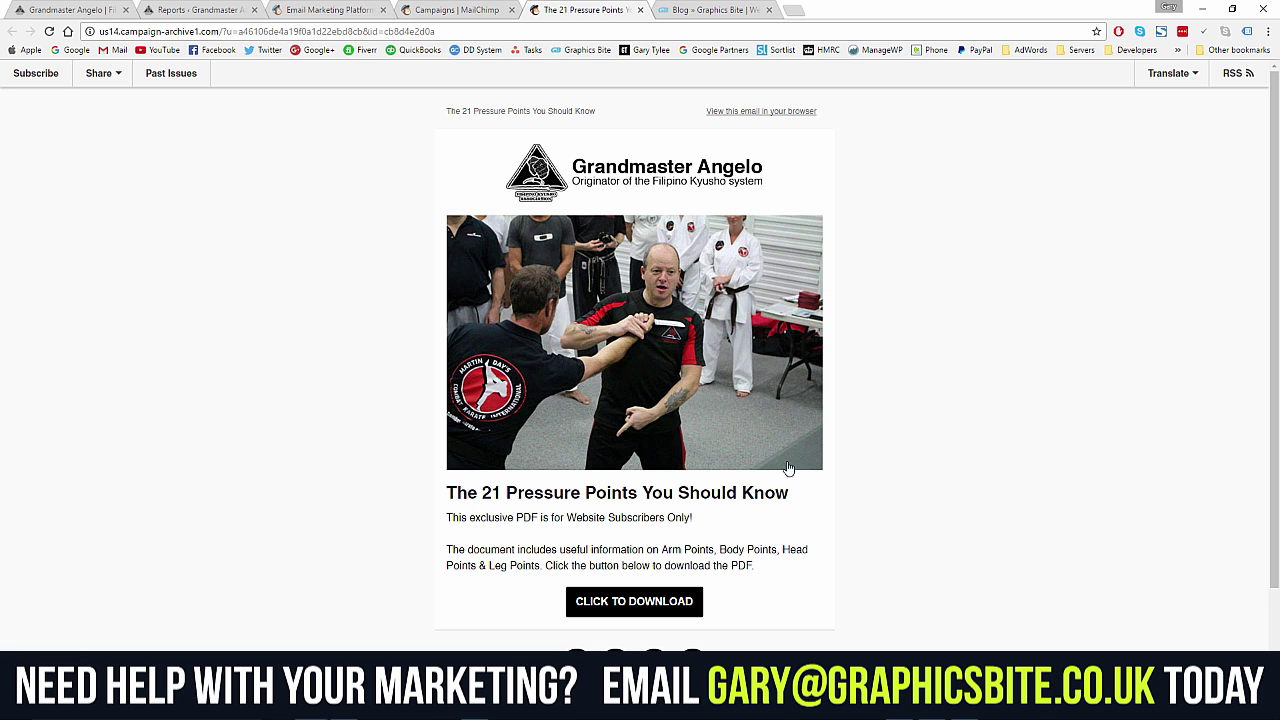
scroll(760, 498, "down", 1)
scroll(724, 598, "down", 1)
scroll(724, 598, "up", 2)
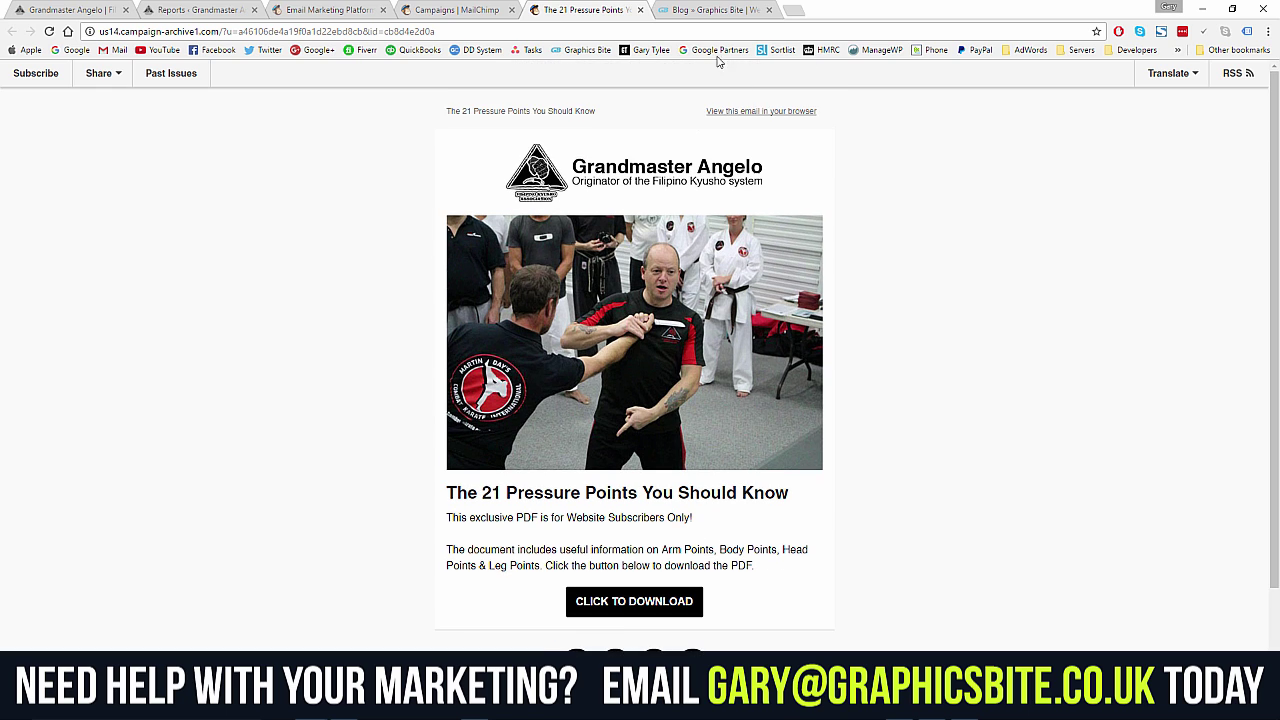
left_click(641, 10)
left_click(1095, 182)
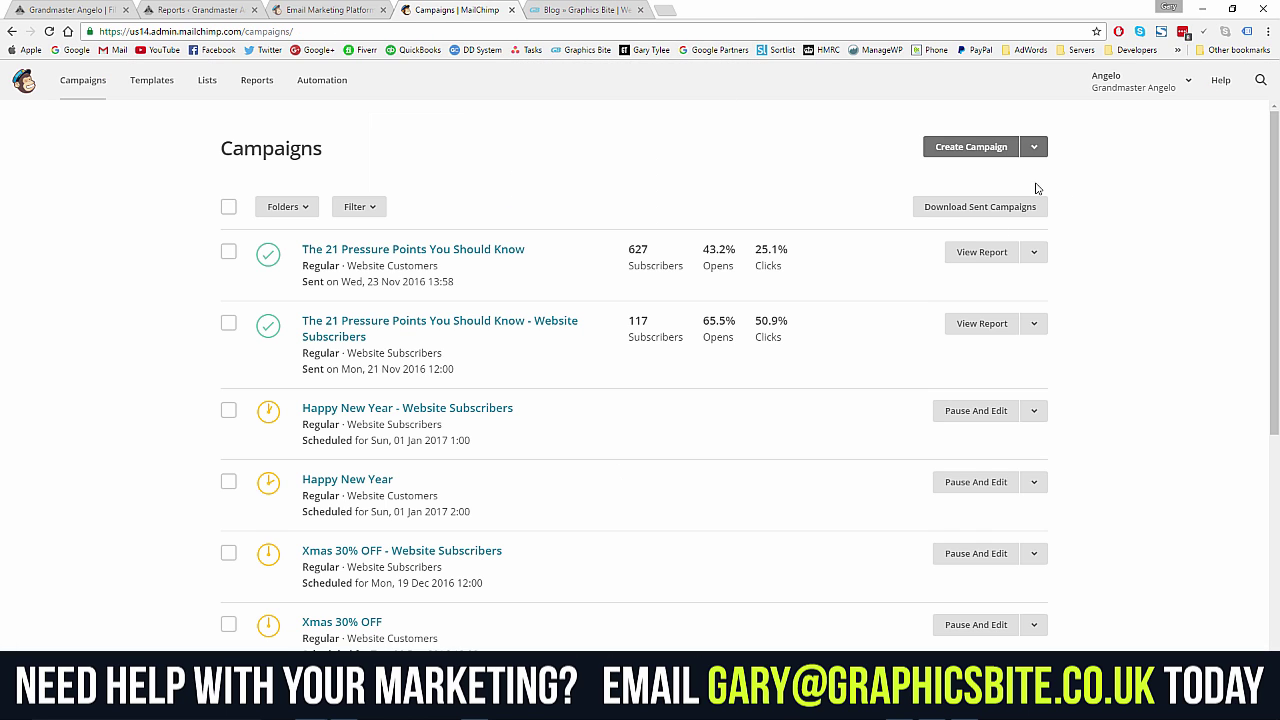
- Create a new regular campaign and bring up its Choose a list recipient options
left_click(972, 148)
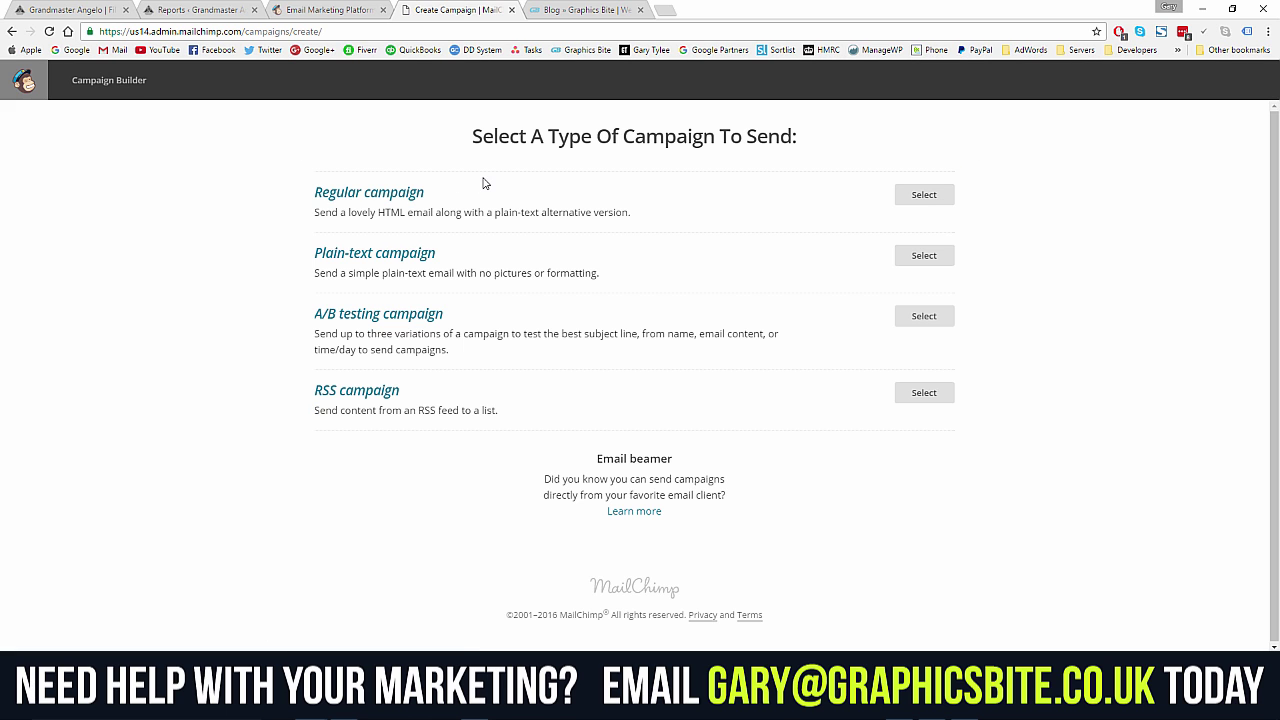
left_click(912, 196)
left_click(340, 10)
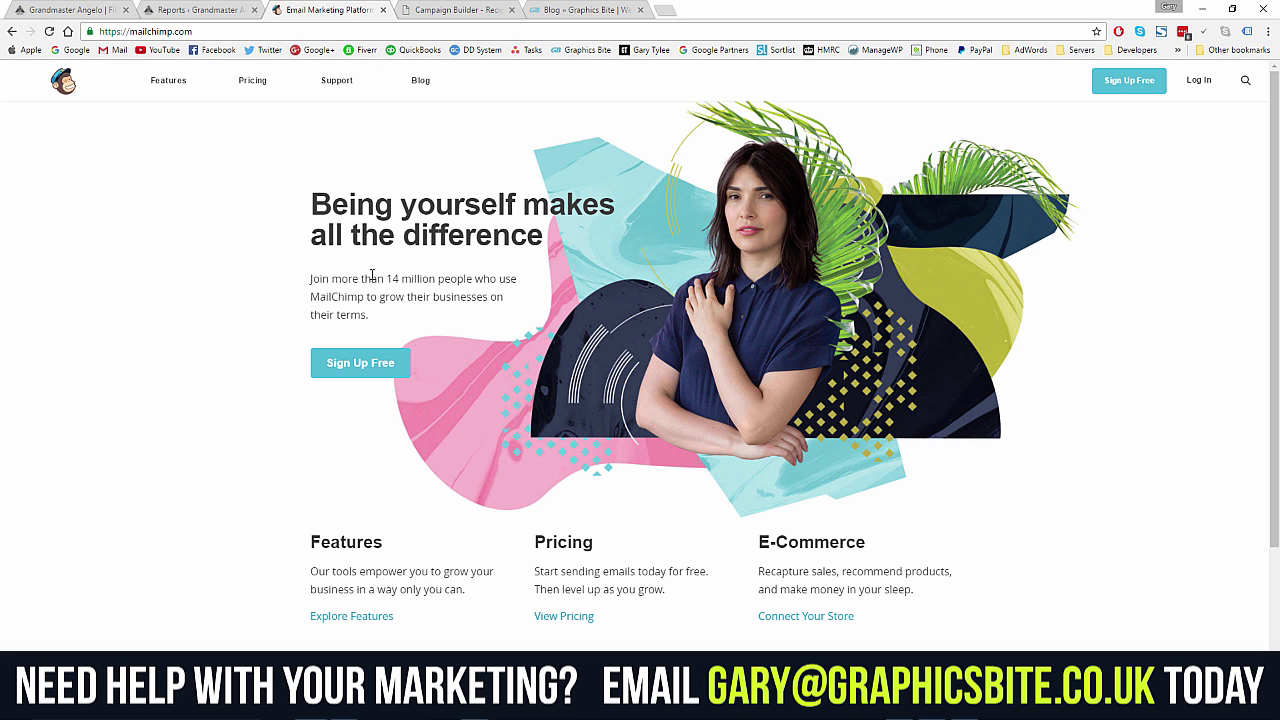
left_click(456, 10)
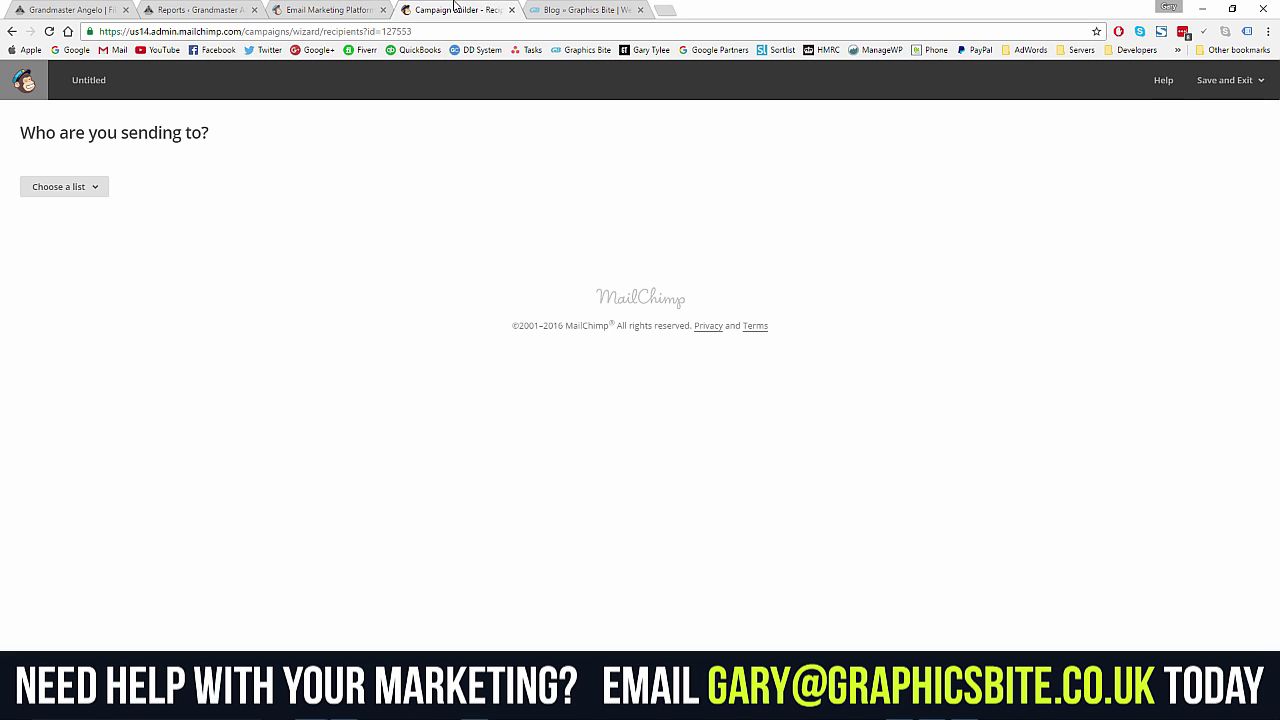
left_click(336, 11)
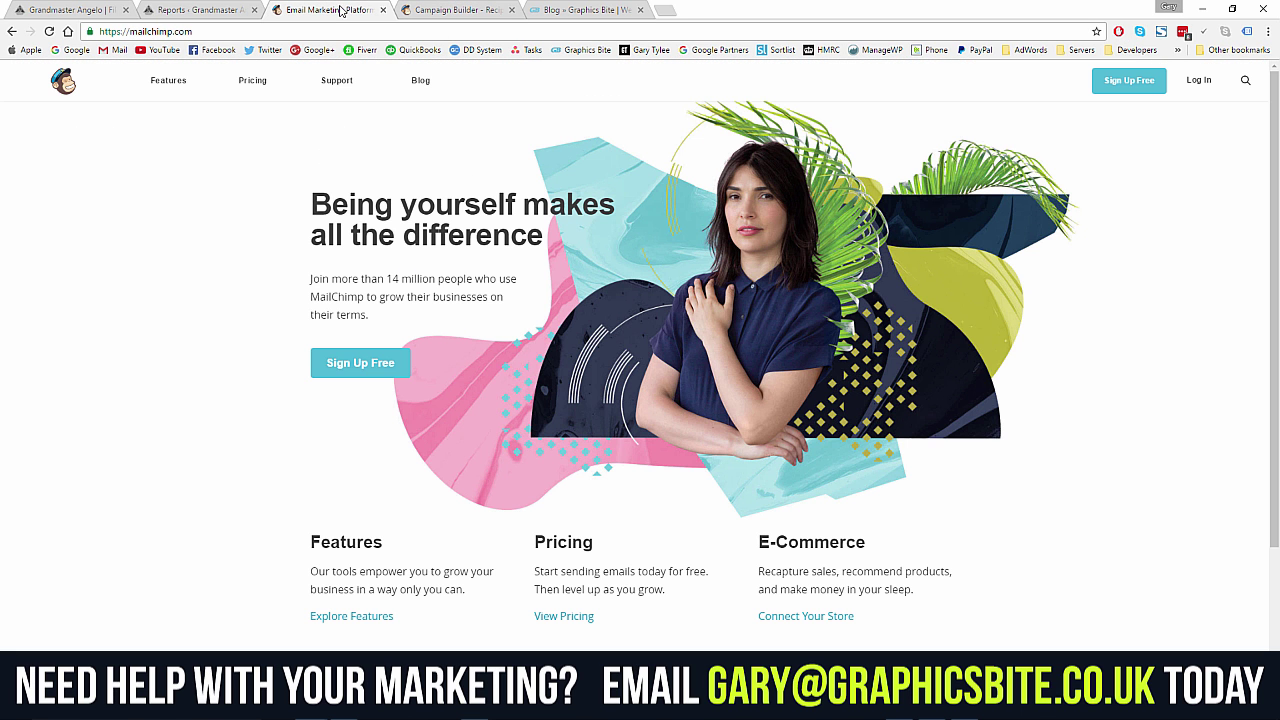
left_click(475, 12)
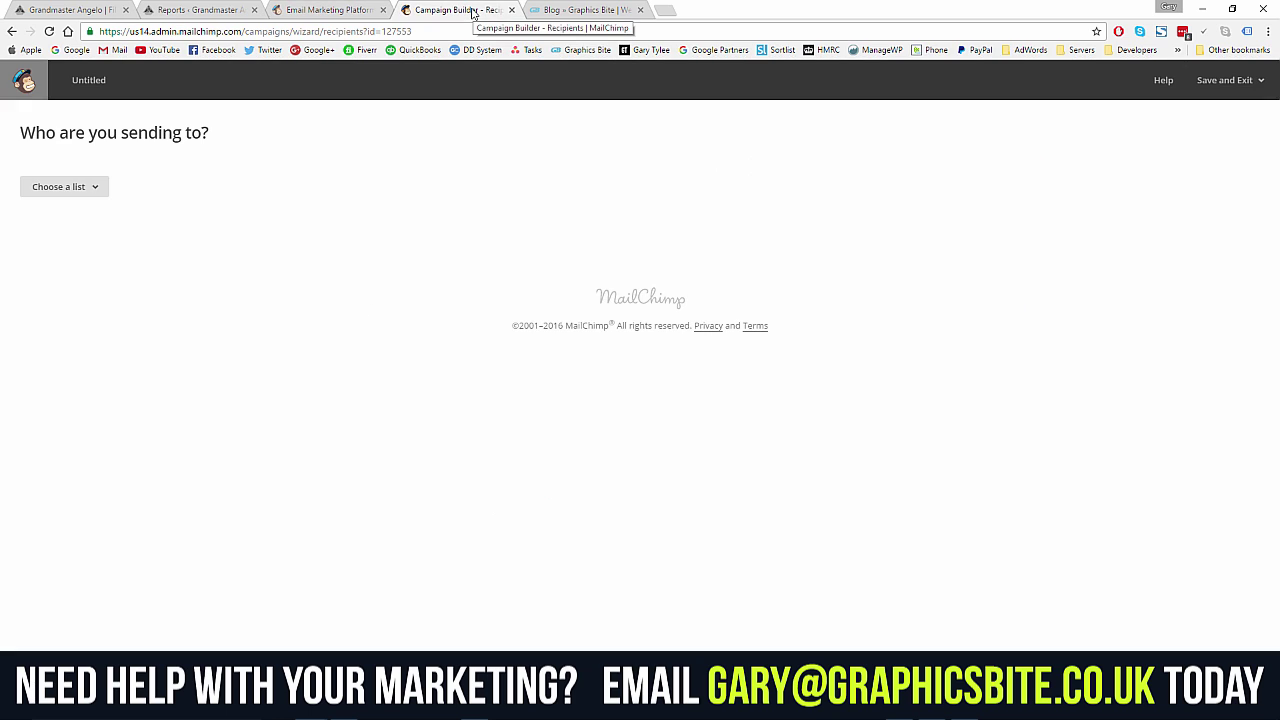
left_click(92, 190)
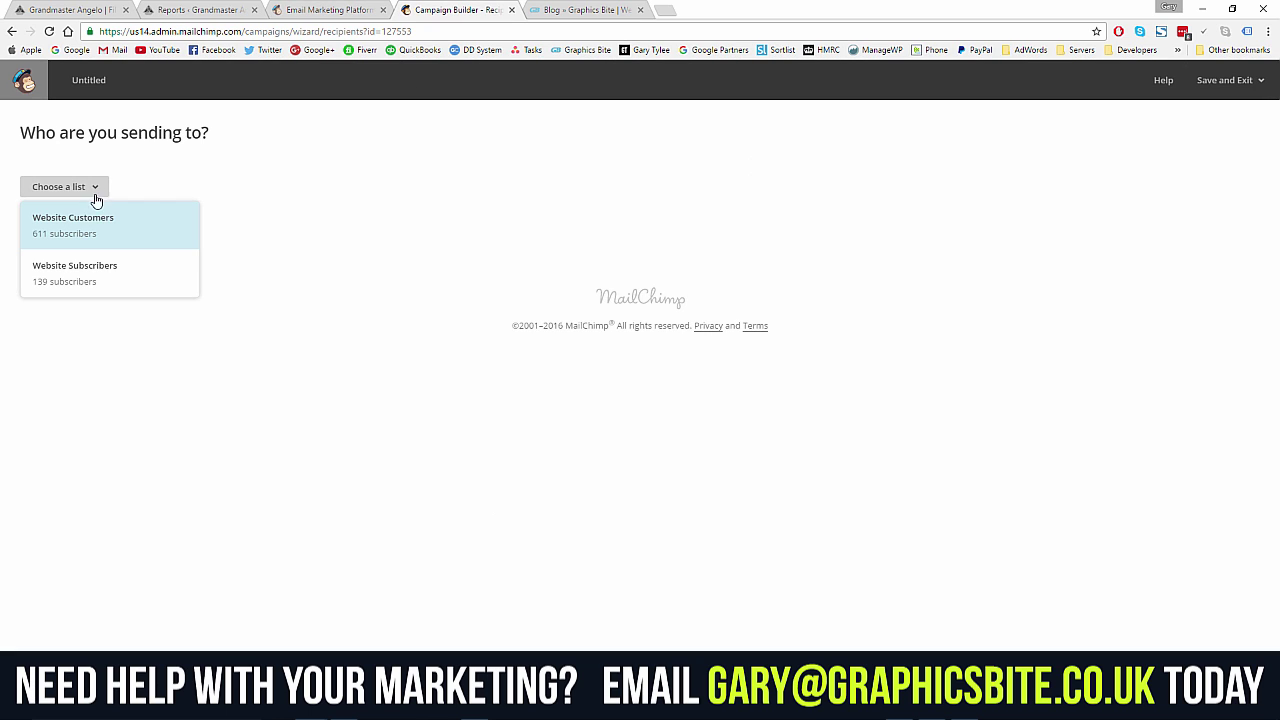
left_click(226, 11)
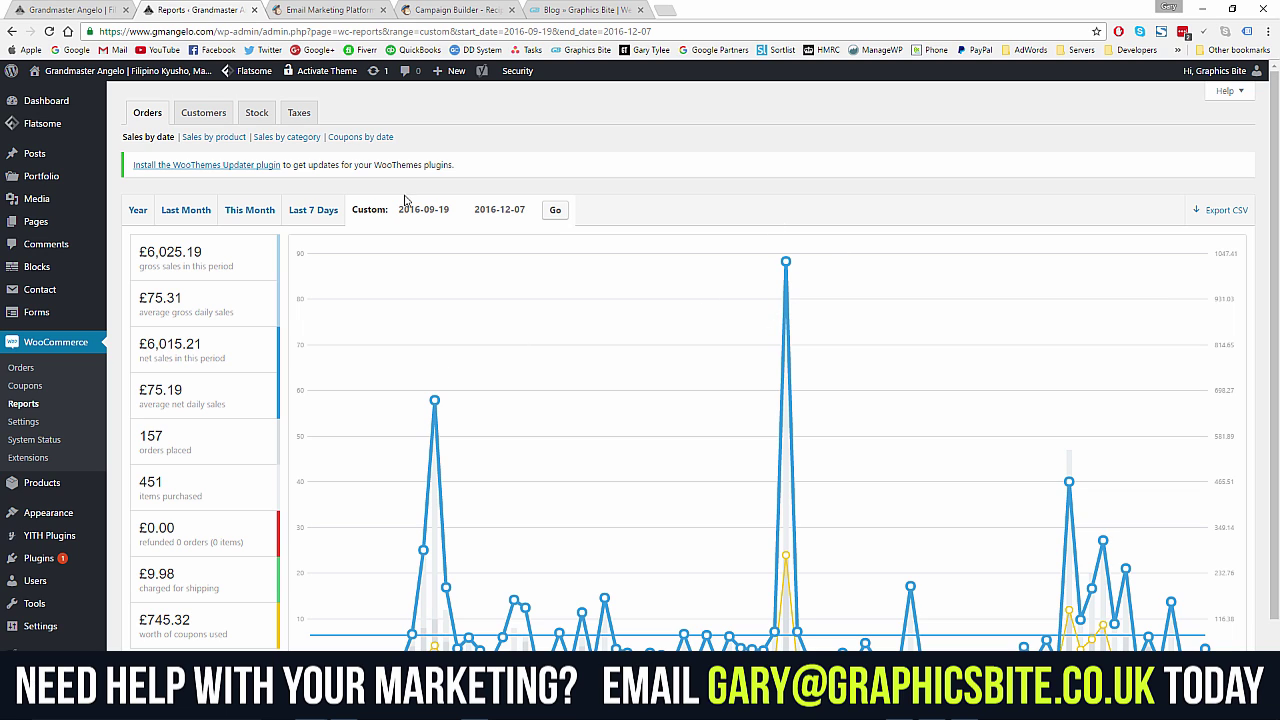
left_click(458, 12)
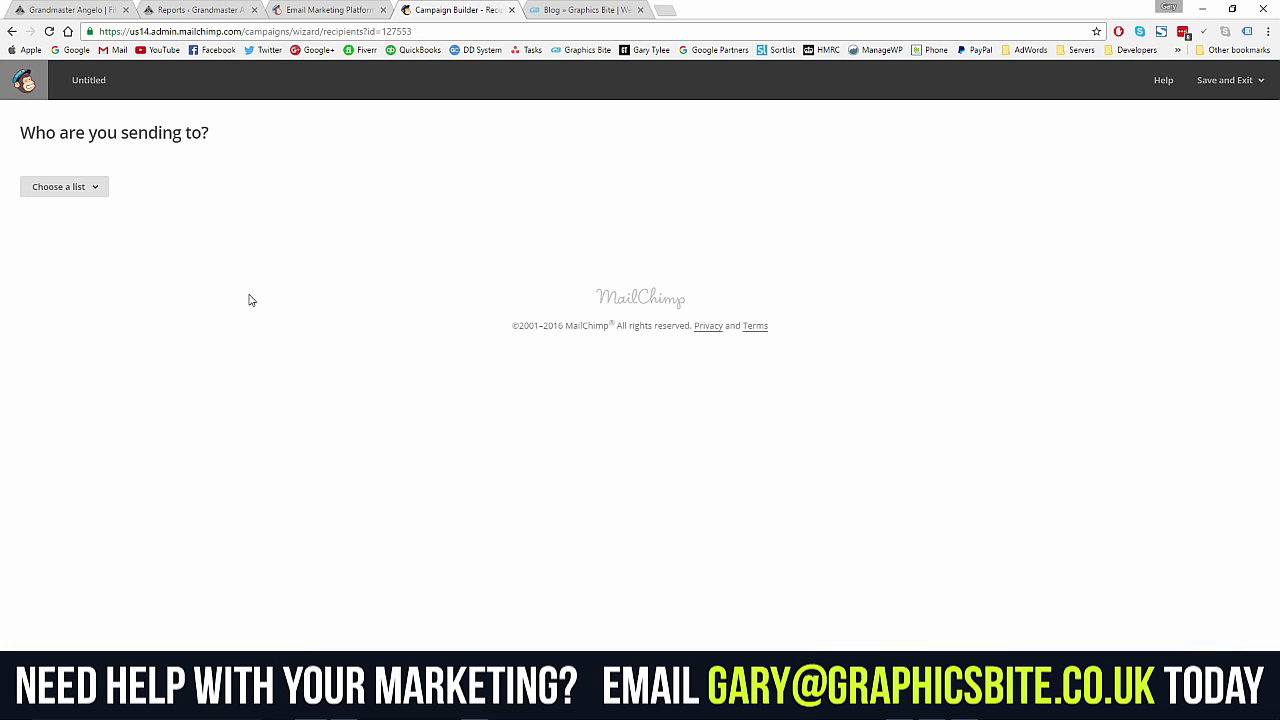
- Dismiss the FREE TIPS! popup on the Grandmaster Angelo site and reopen the list choices
left_click(99, 190)
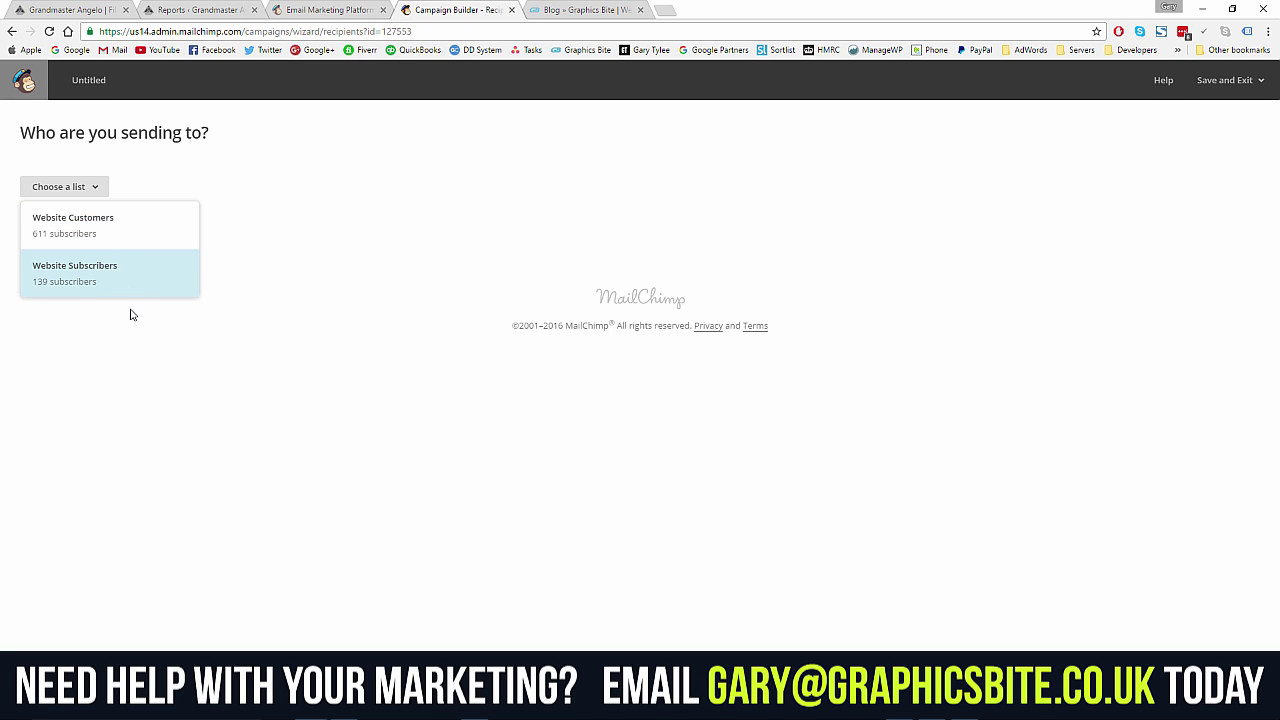
left_click(70, 9)
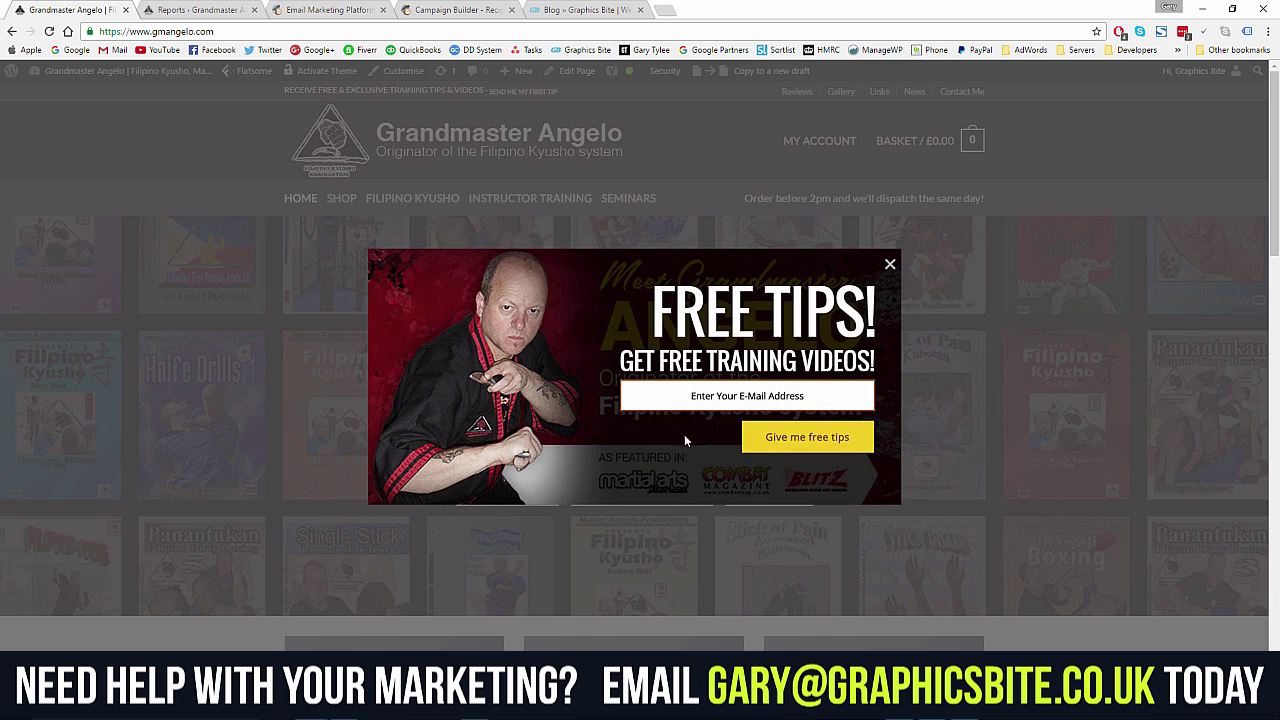
left_click(887, 263)
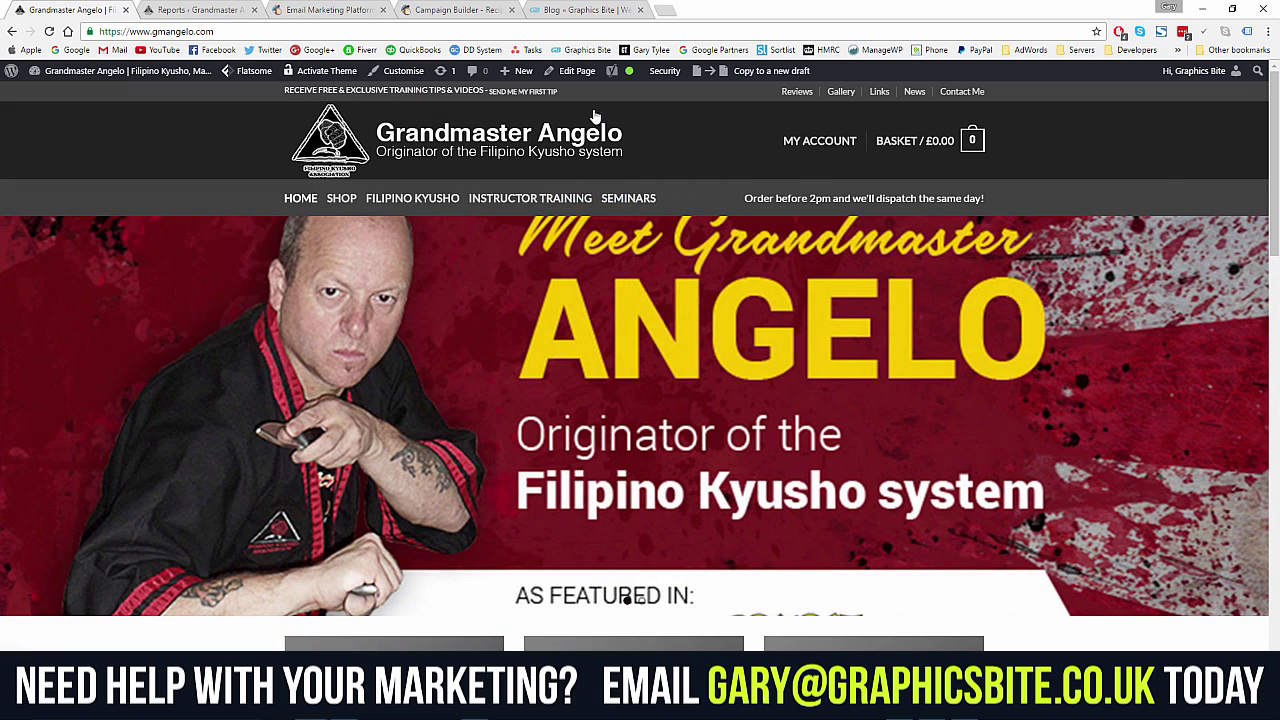
left_click(450, 11)
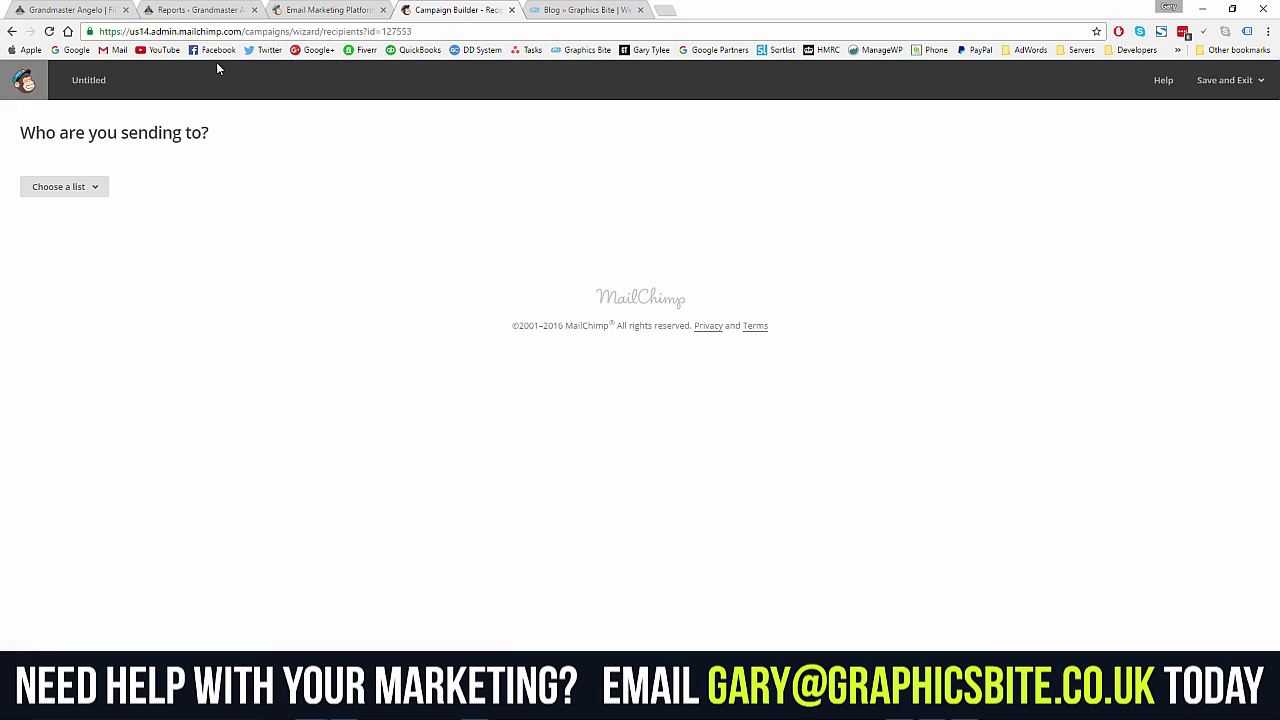
left_click(82, 190)
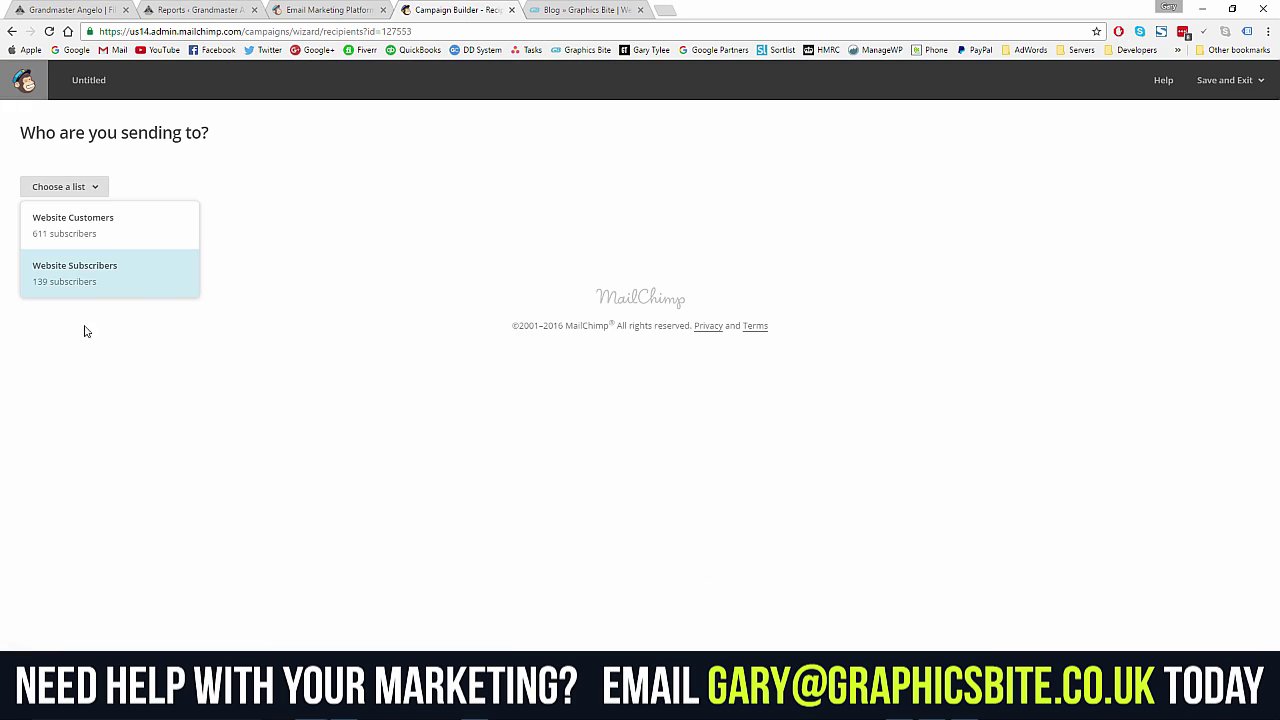
left_click(320, 226)
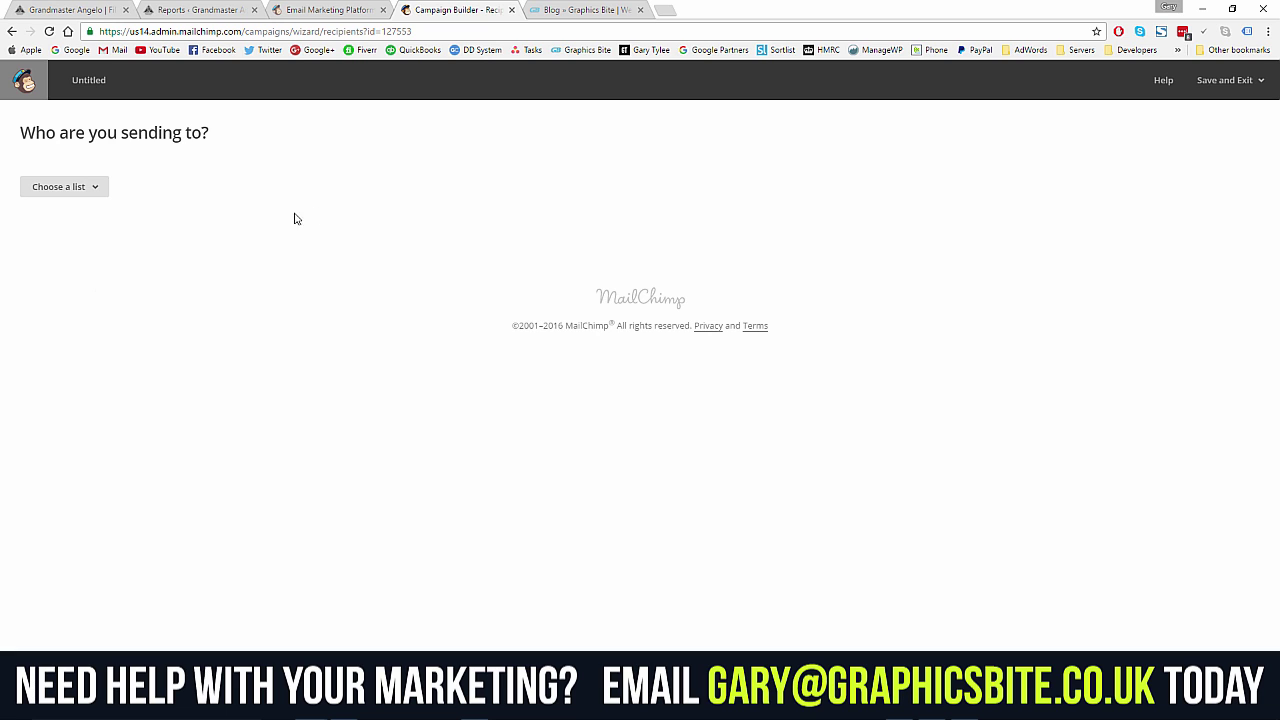
left_click(80, 190)
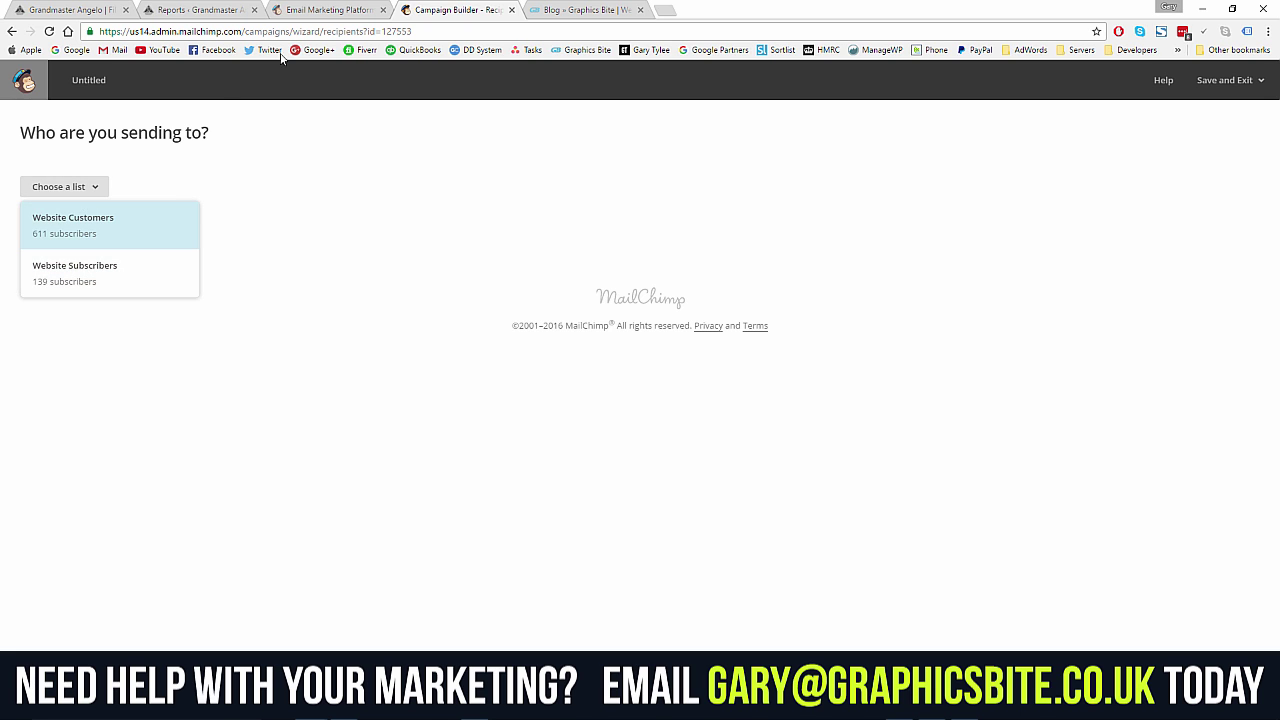
- Choose the Website Customers list, entire list of 611 recipients, and continue
left_click(312, 14)
left_click(450, 14)
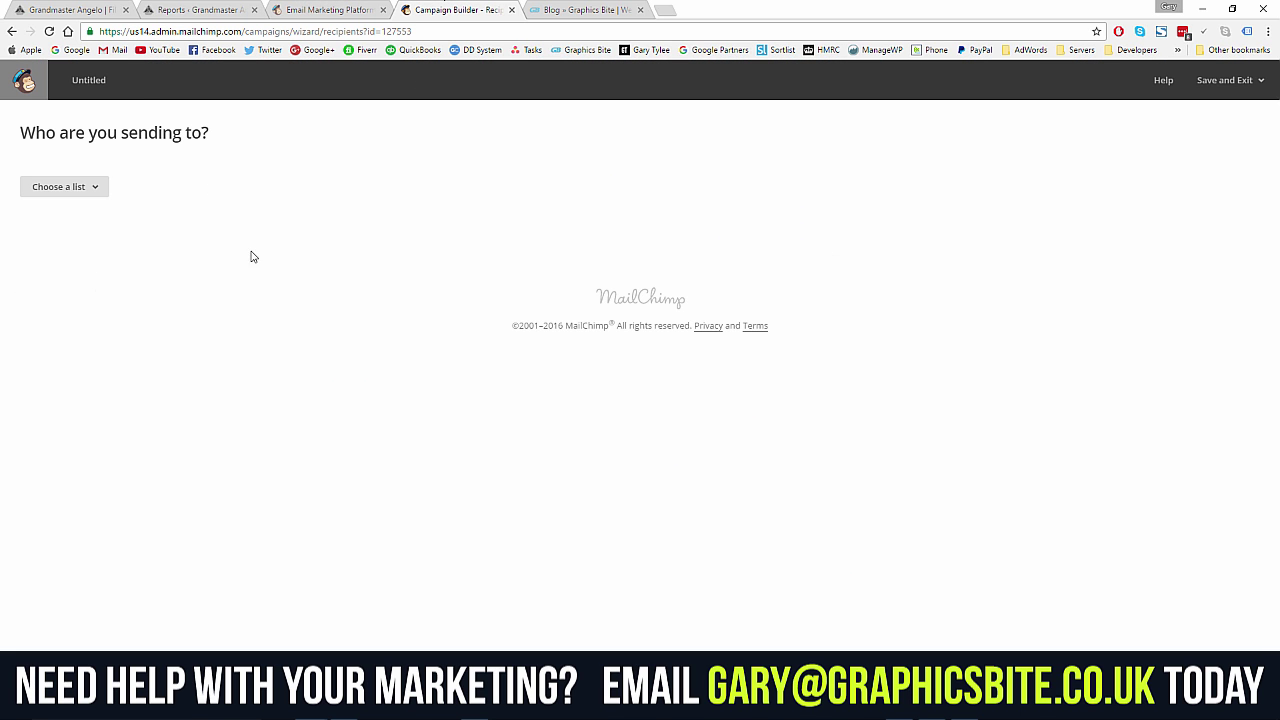
left_click(86, 190)
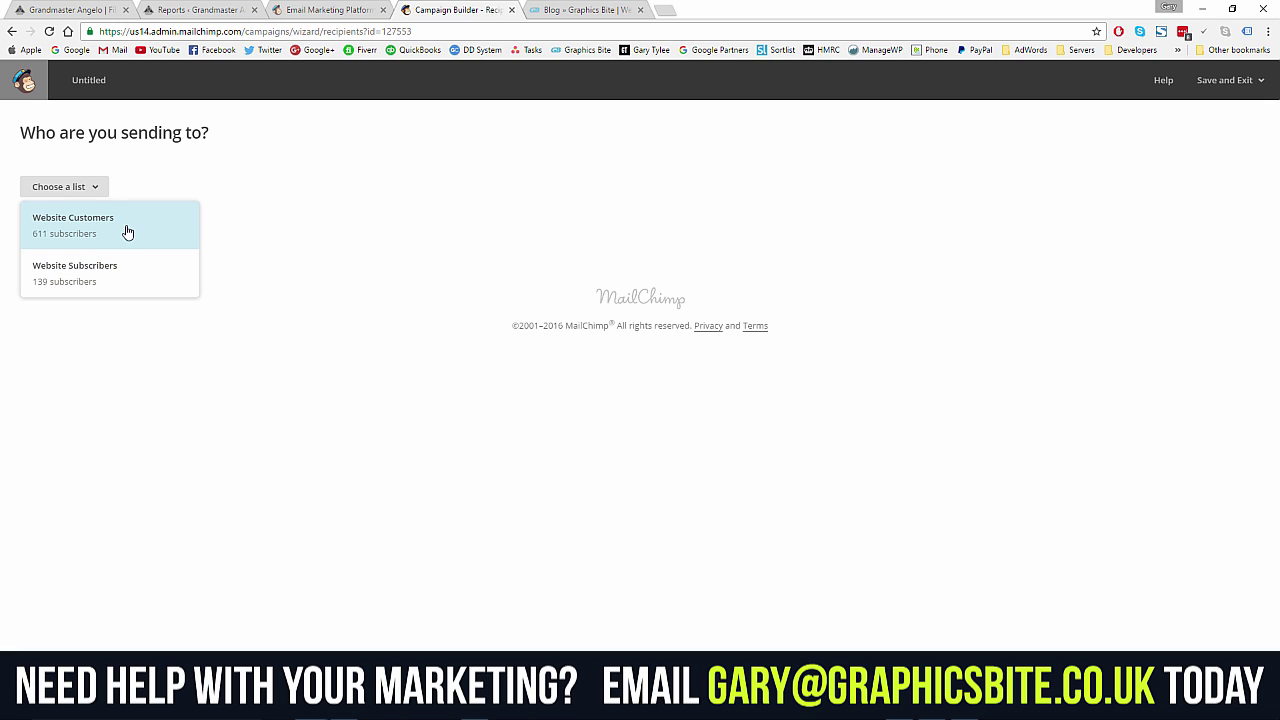
left_click(63, 185)
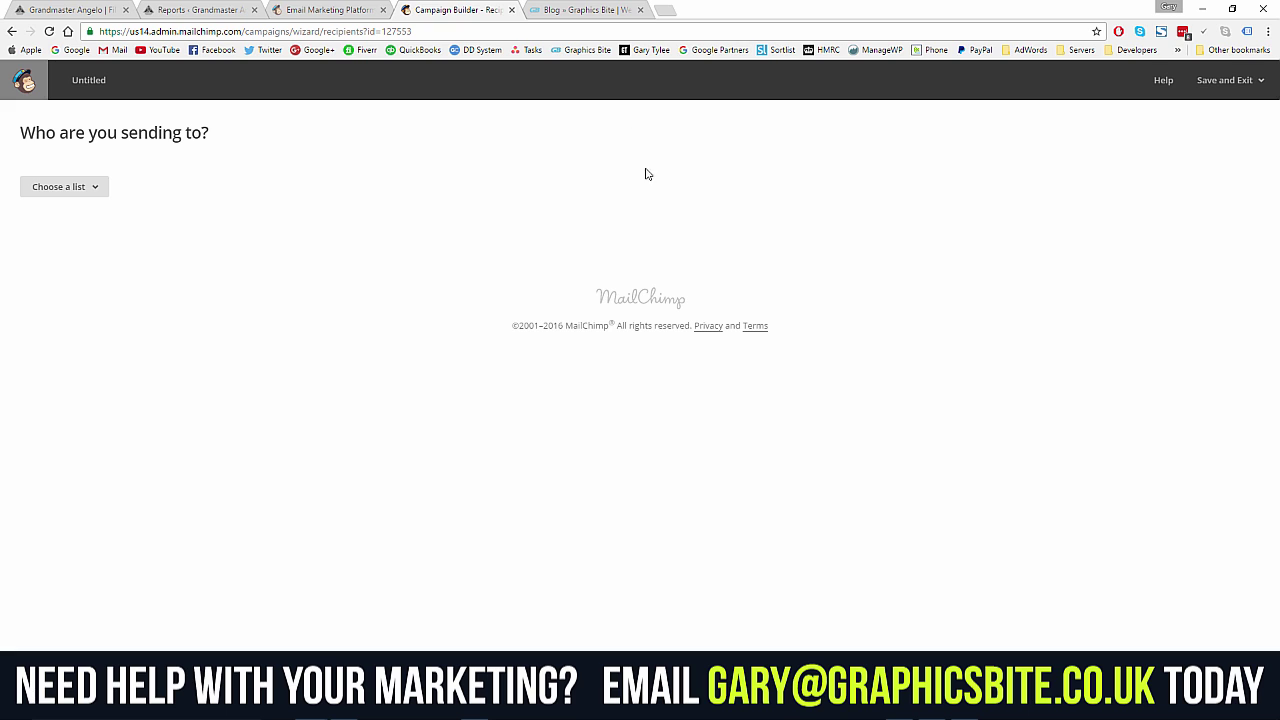
left_click(101, 177)
left_click(105, 238)
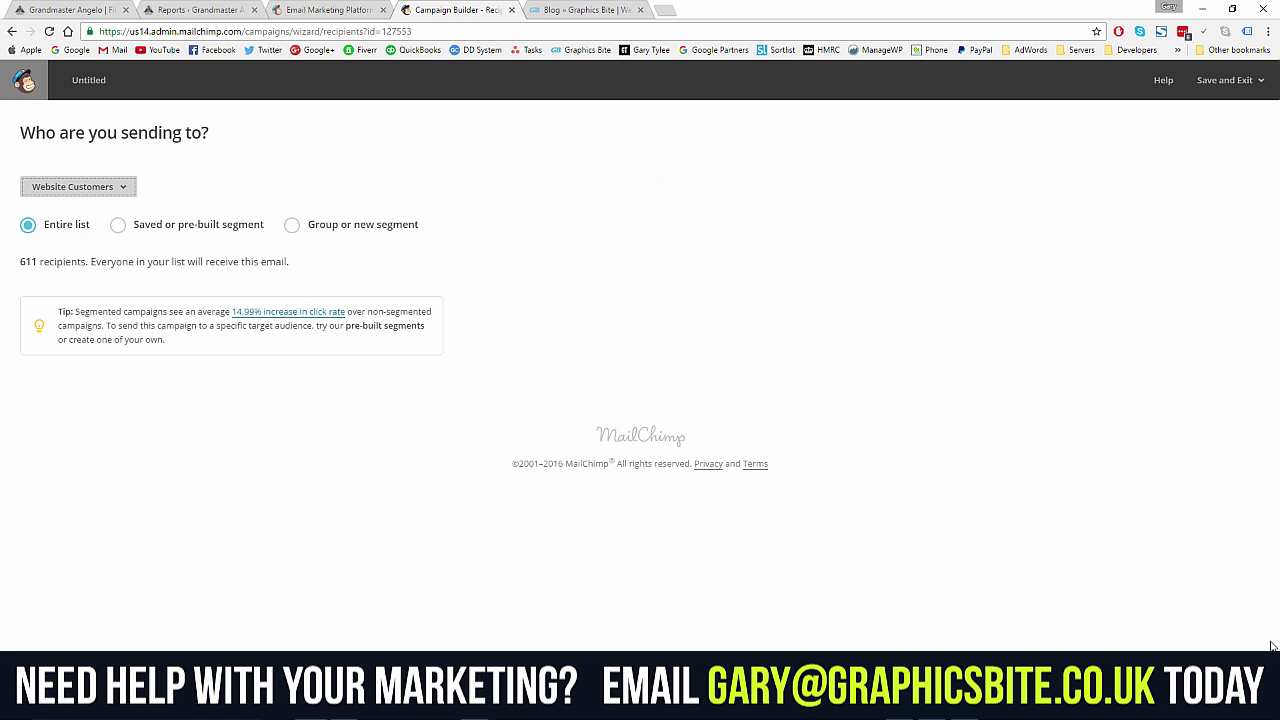
left_click(1072, 638)
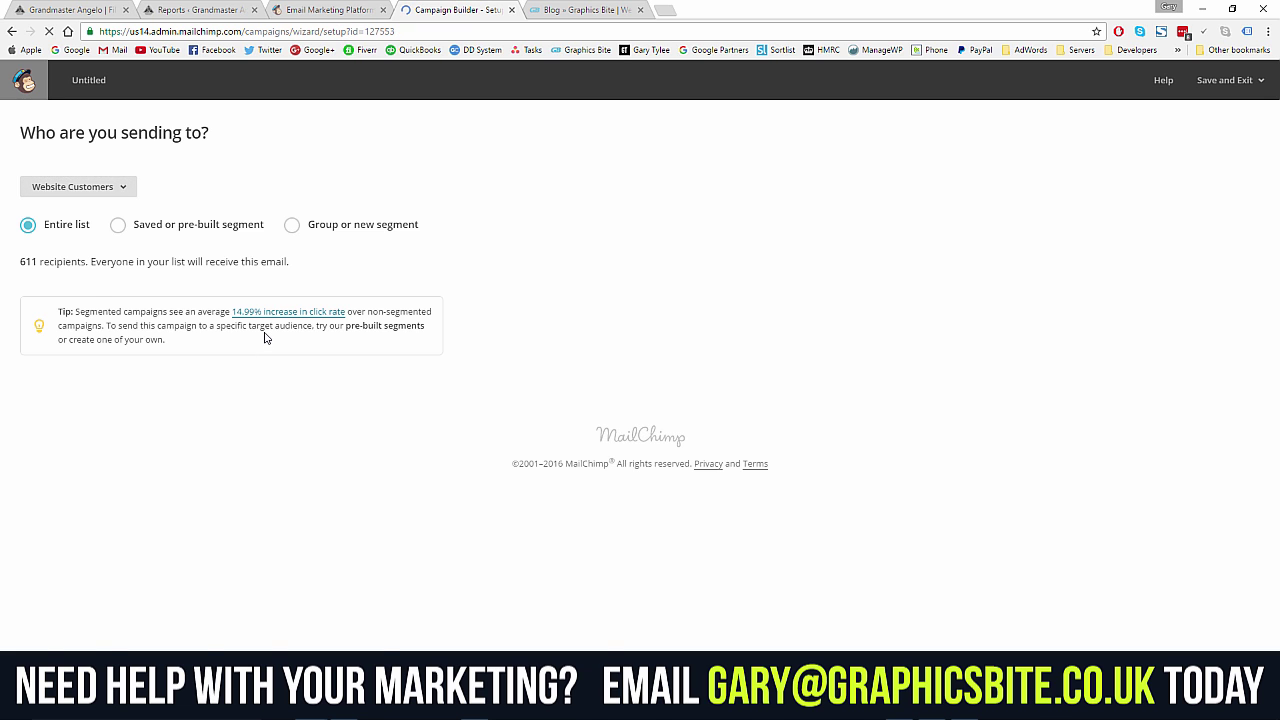
- Name the campaign 'Test Campaign'
left_click(280, 200)
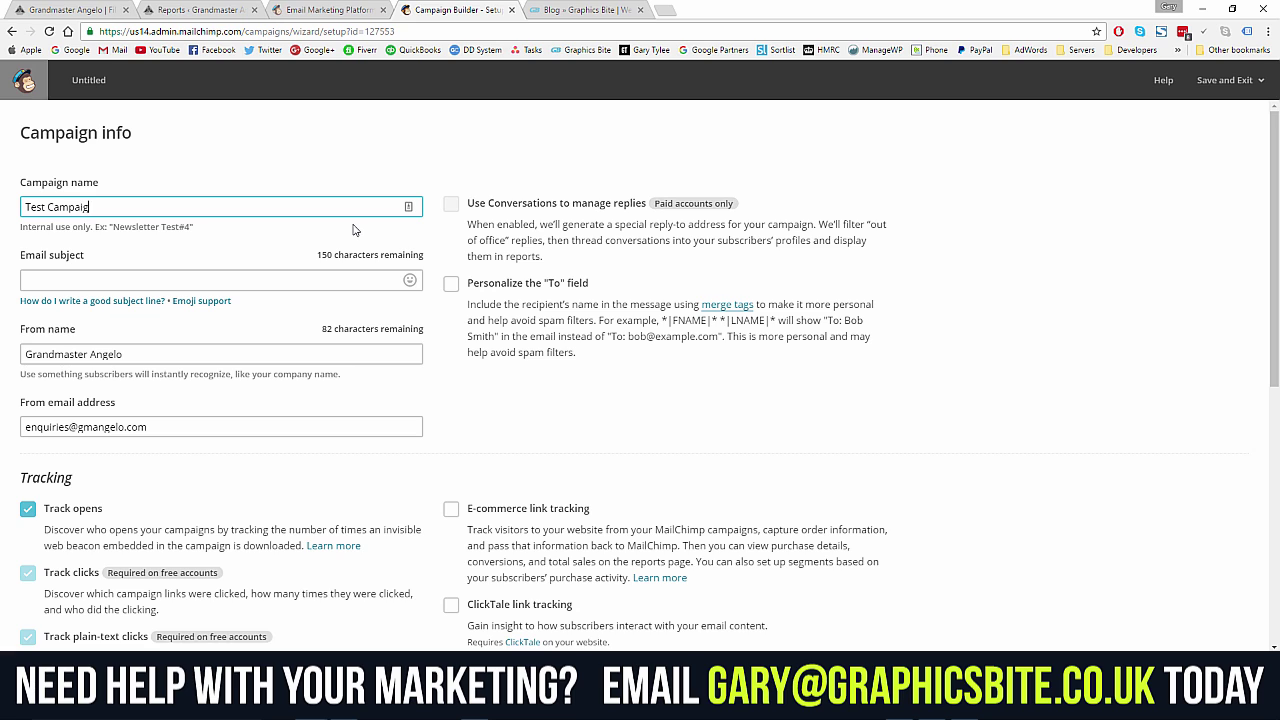
type("Test Campaign")
key("Tab")
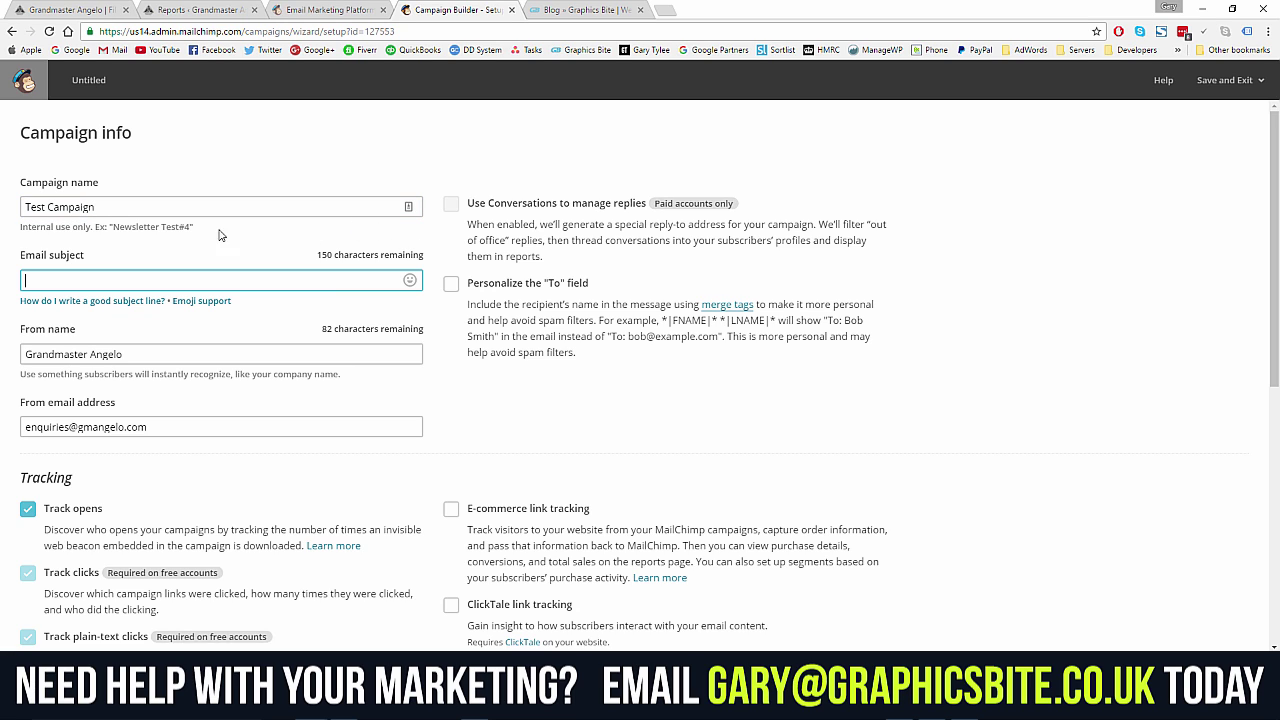
left_click_drag(109, 208, 5, 205)
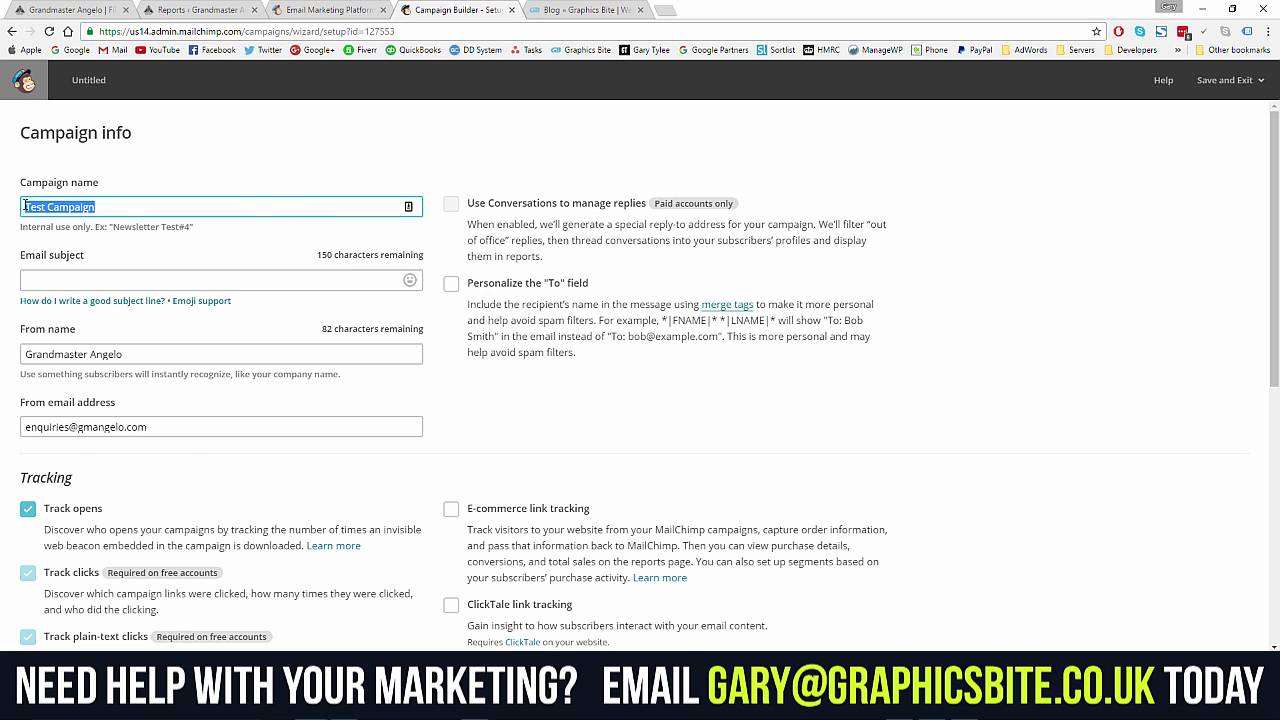
left_click(11, 210)
- Enter the email subject line '25% OFF TODAY ONLY!'
left_click(128, 282)
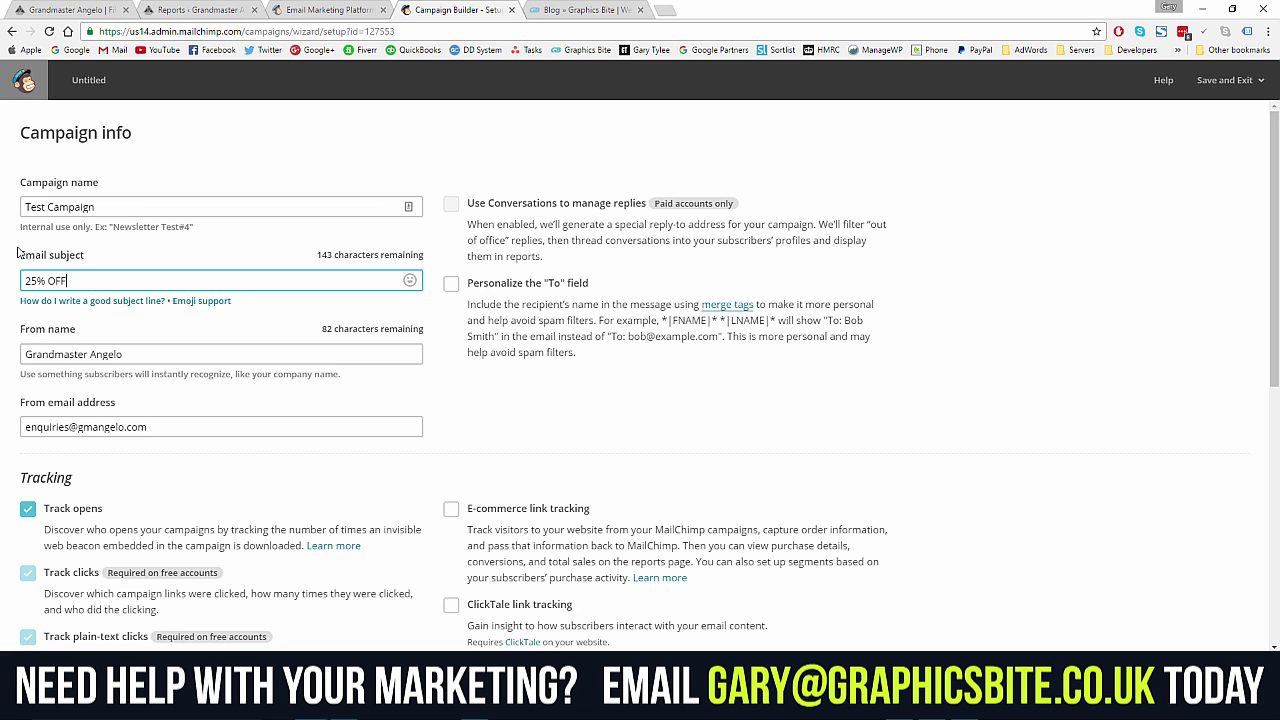
type("TODAY ONLY!")
left_click(8, 288)
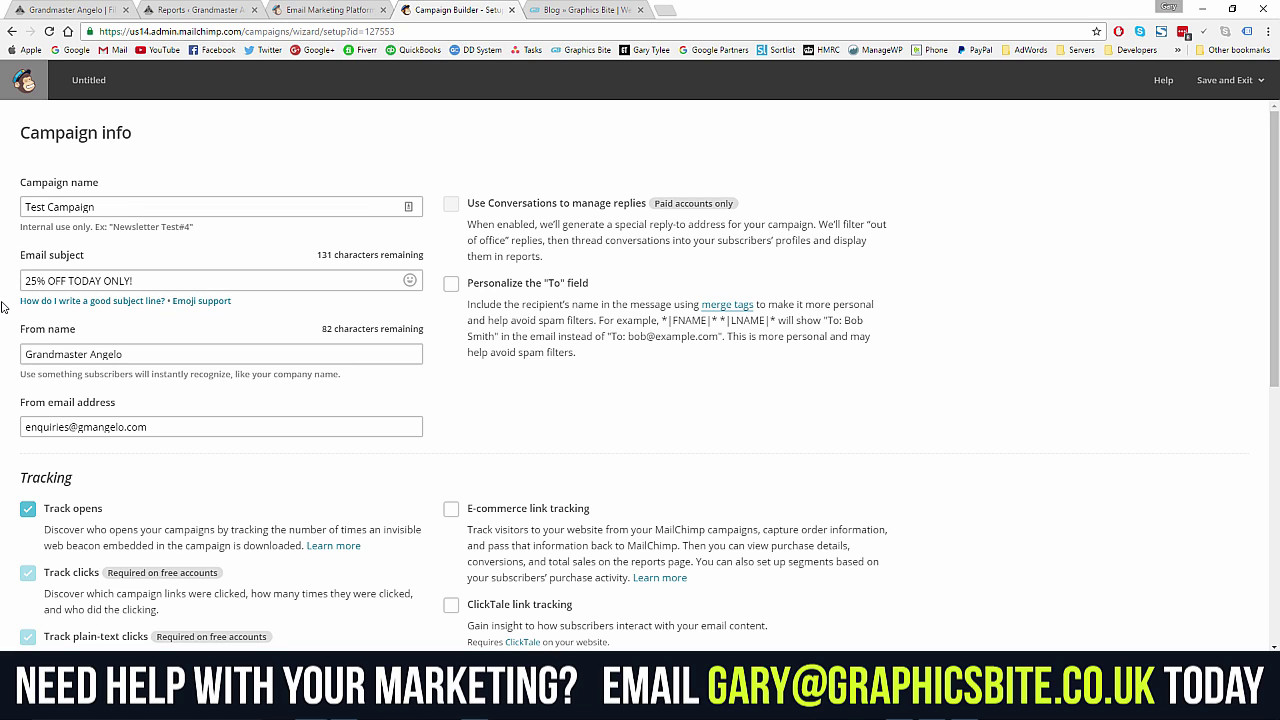
left_click(120, 280)
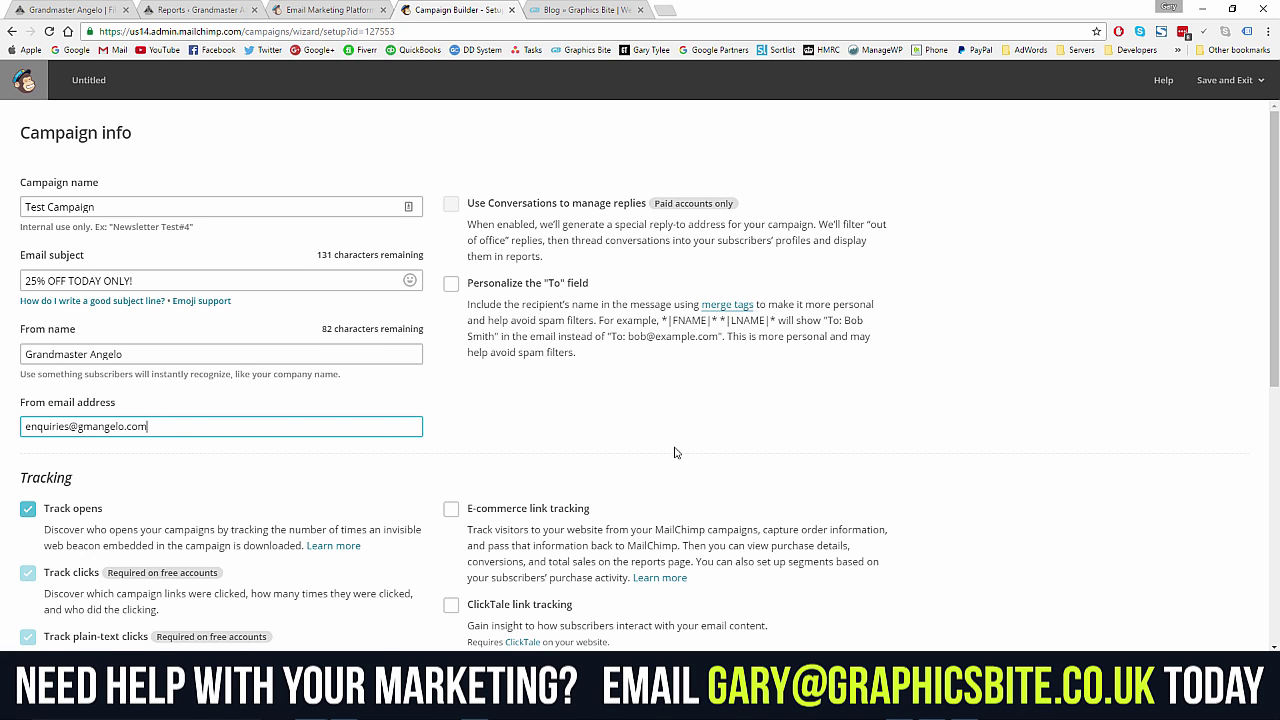
scroll(690, 451, "down", 3)
scroll(256, 258, "up", 2)
- Review the sender e-mail address and close the Black Friday ad preview
left_click(160, 299)
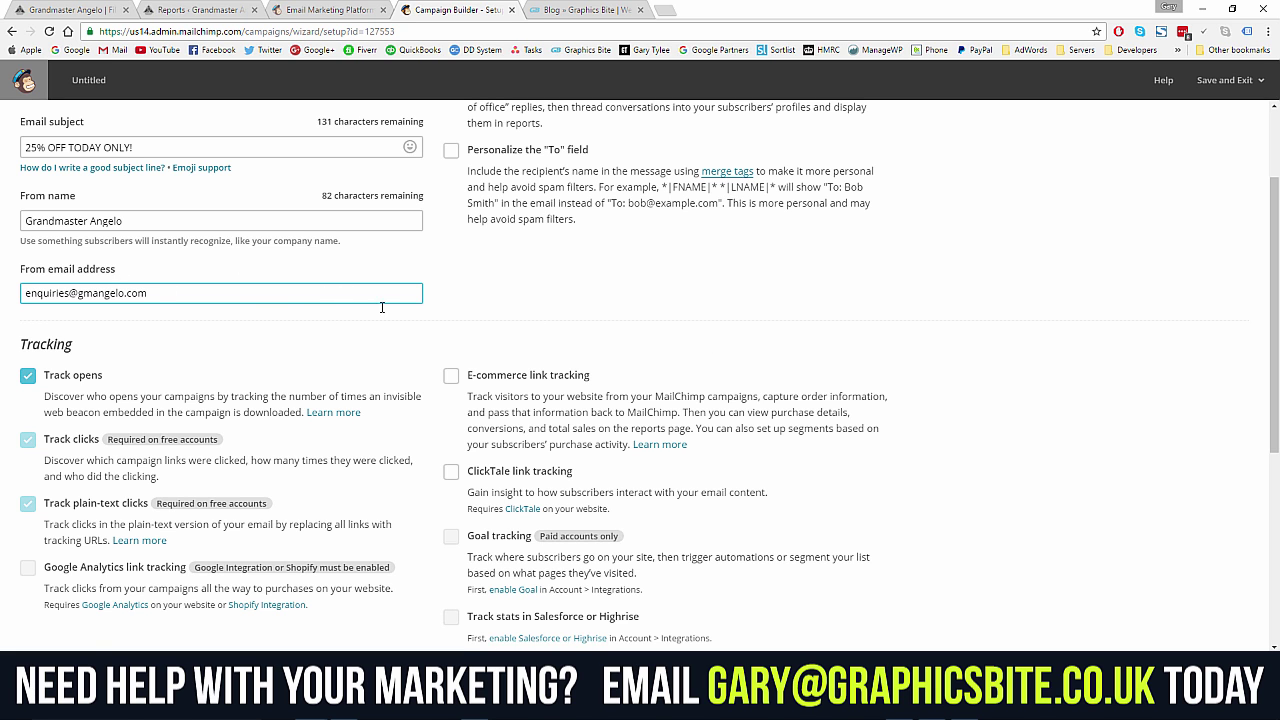
scroll(313, 319, "down", 3)
scroll(251, 309, "up", 4)
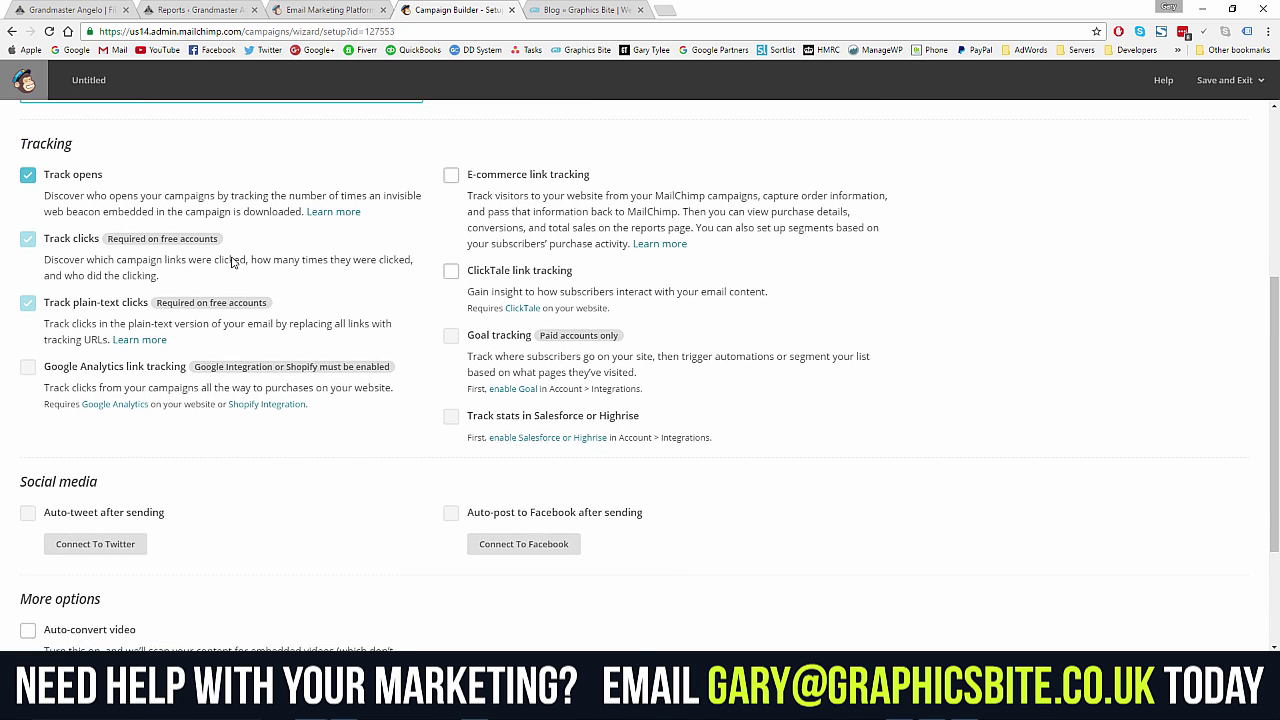
scroll(310, 380, "down", 3)
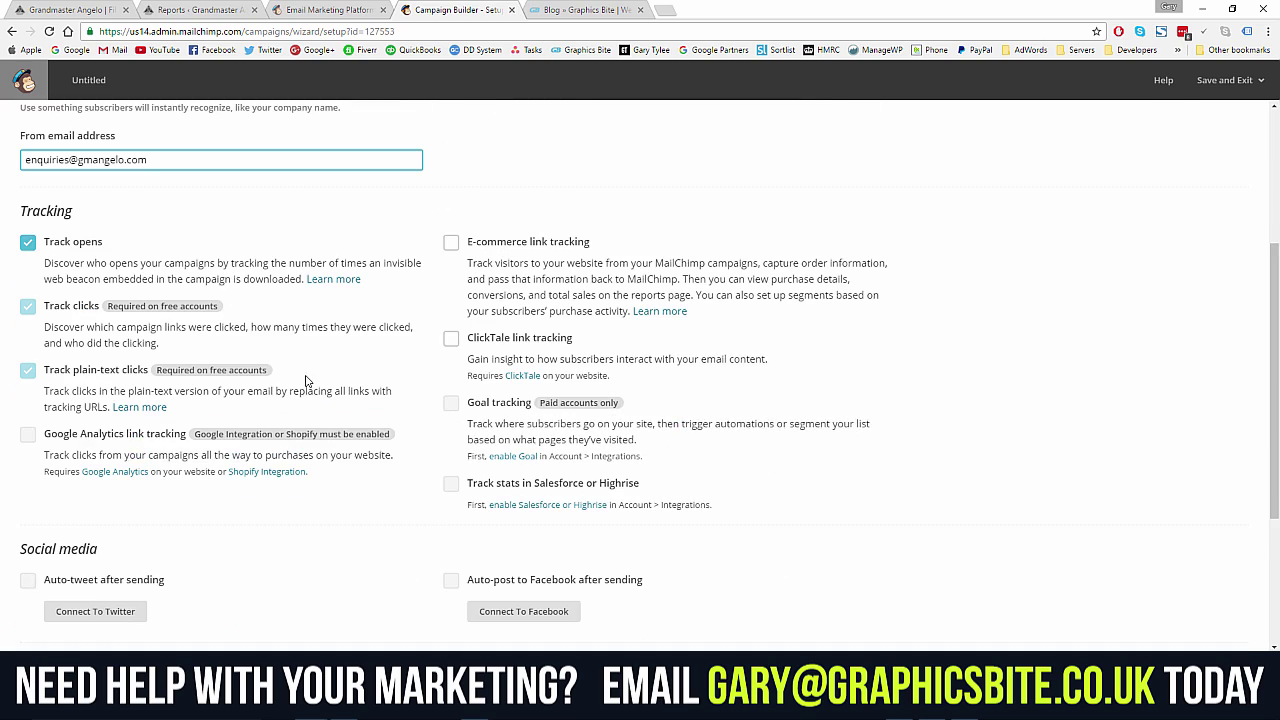
scroll(340, 392, "up", 3)
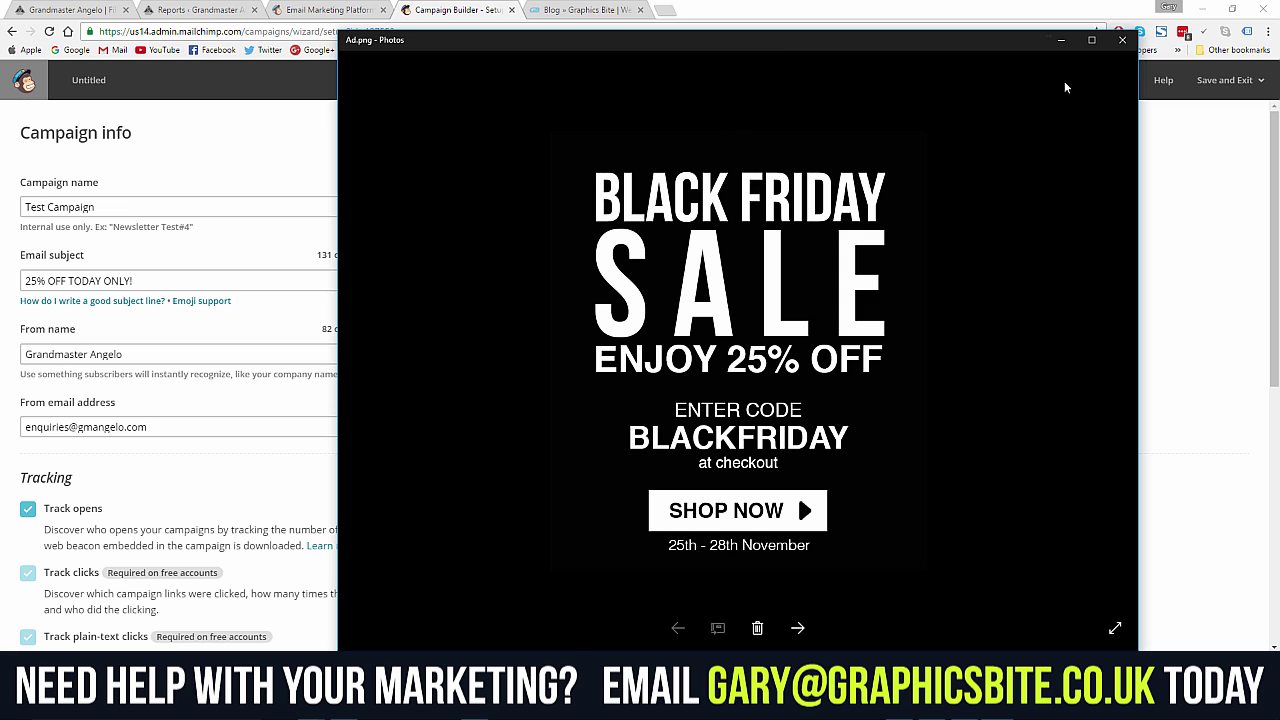
left_click(1122, 40)
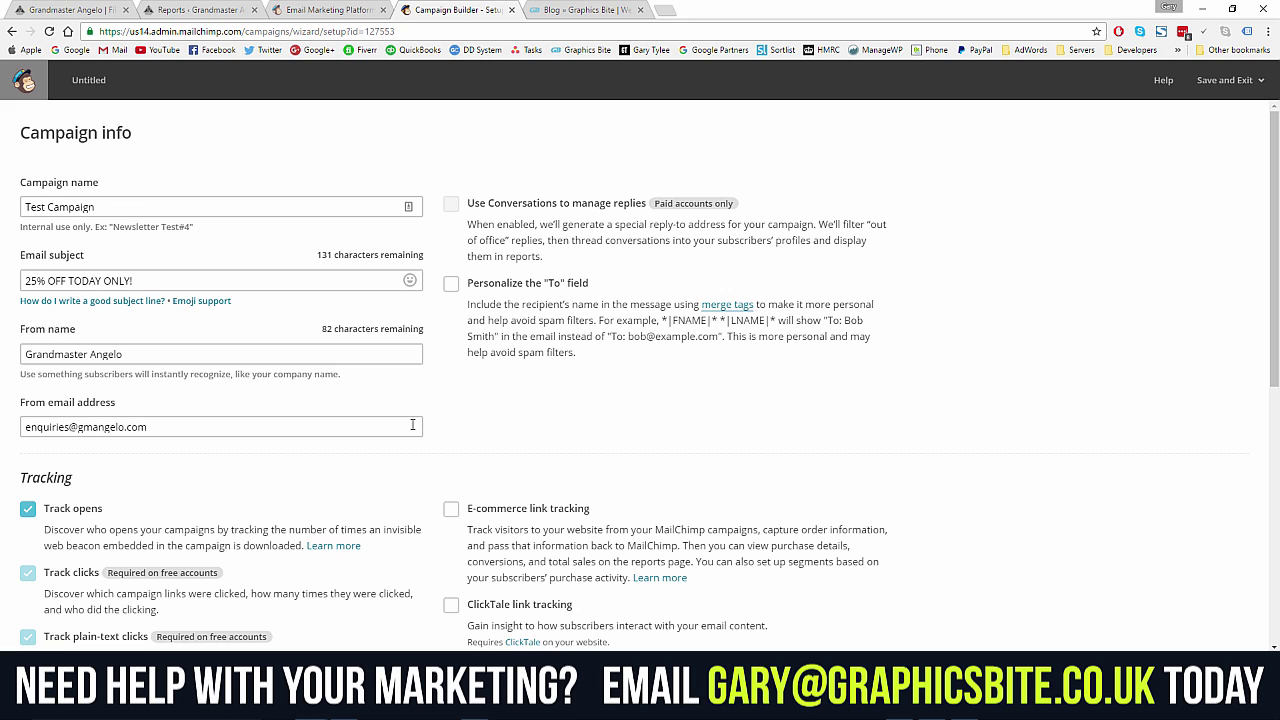
- Move on to template selection and pick the Basic 1 Column template
scroll(410, 455, "down", 3)
scroll(331, 461, "down", 3)
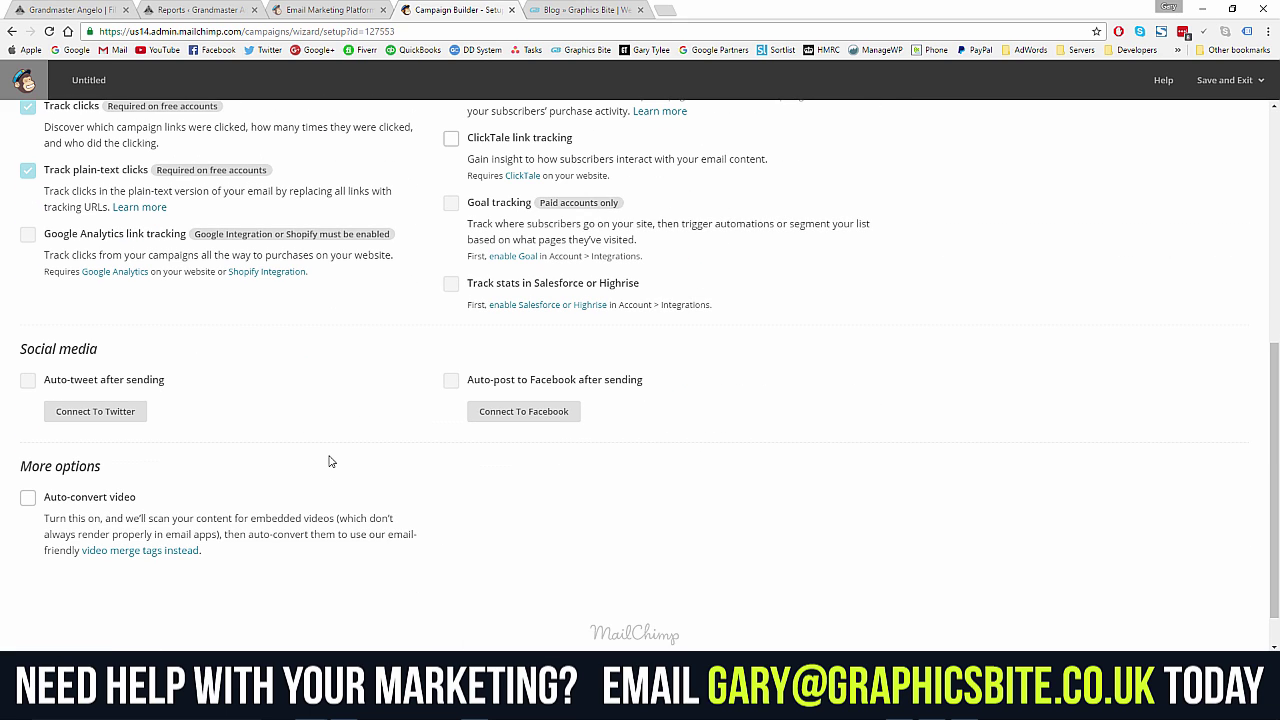
left_click(1220, 675)
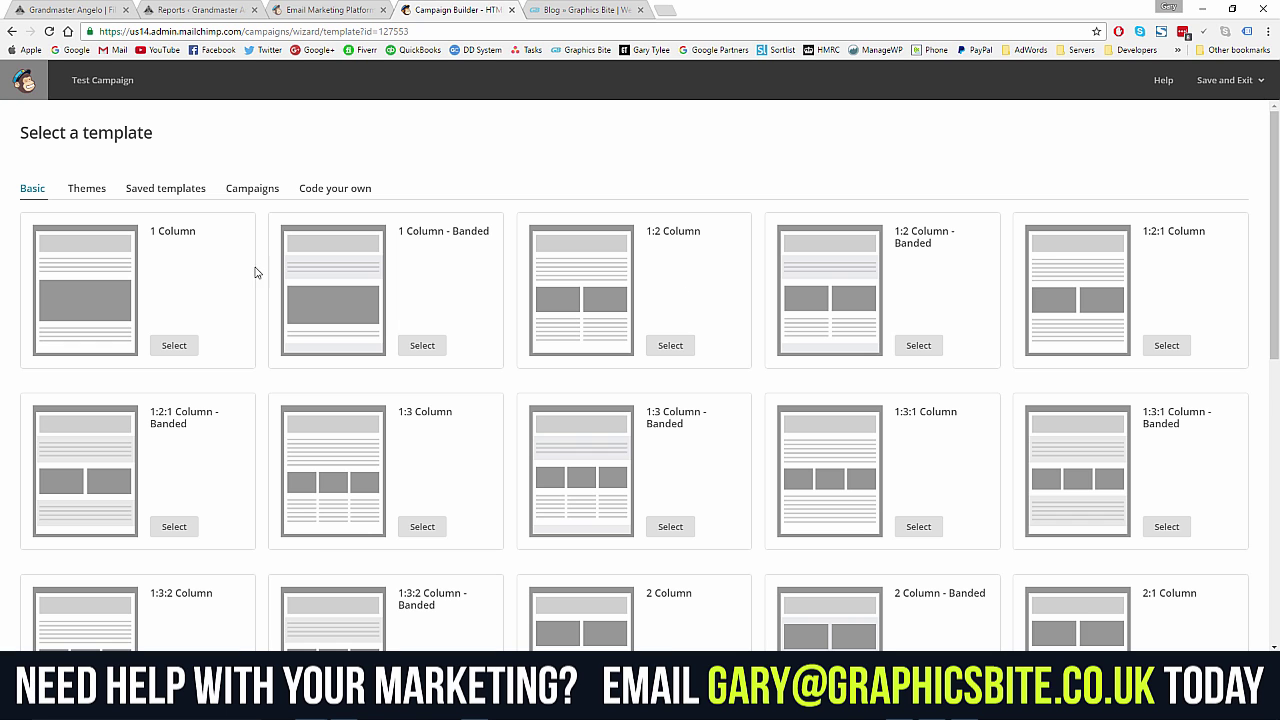
left_click(178, 346)
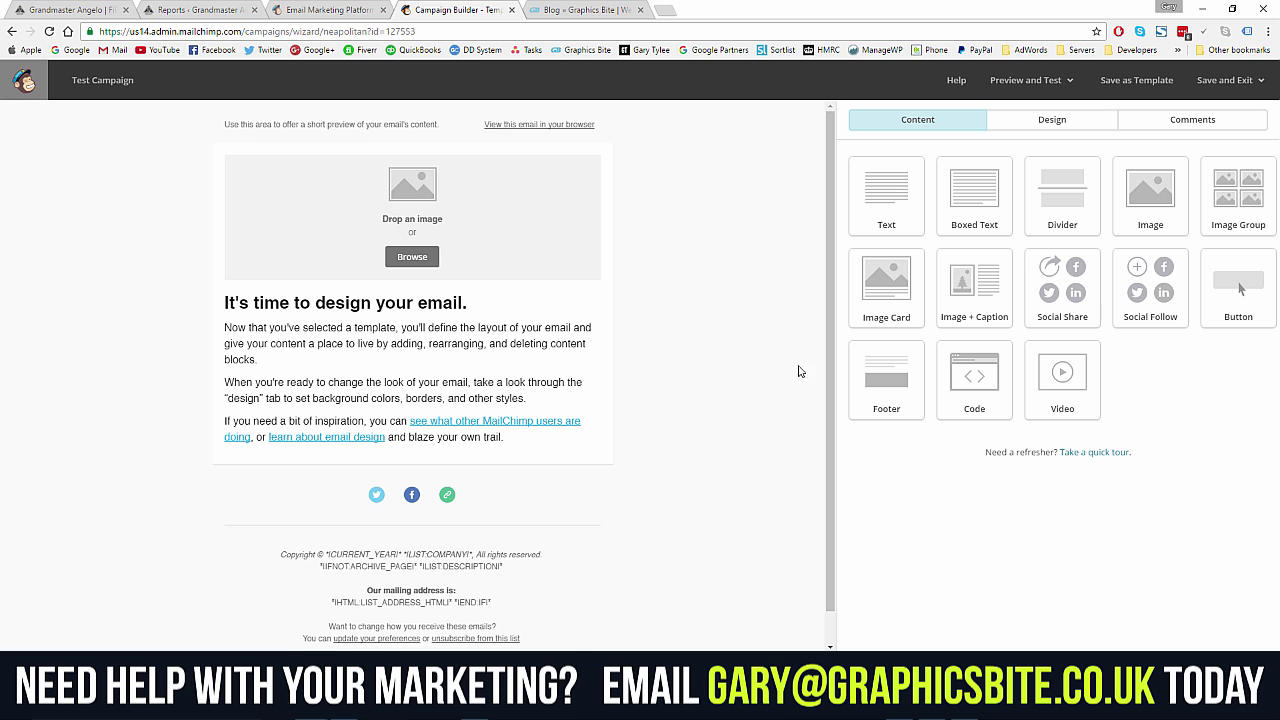
- Delete the placeholder text block and open File Manager to find an image
left_click(594, 302)
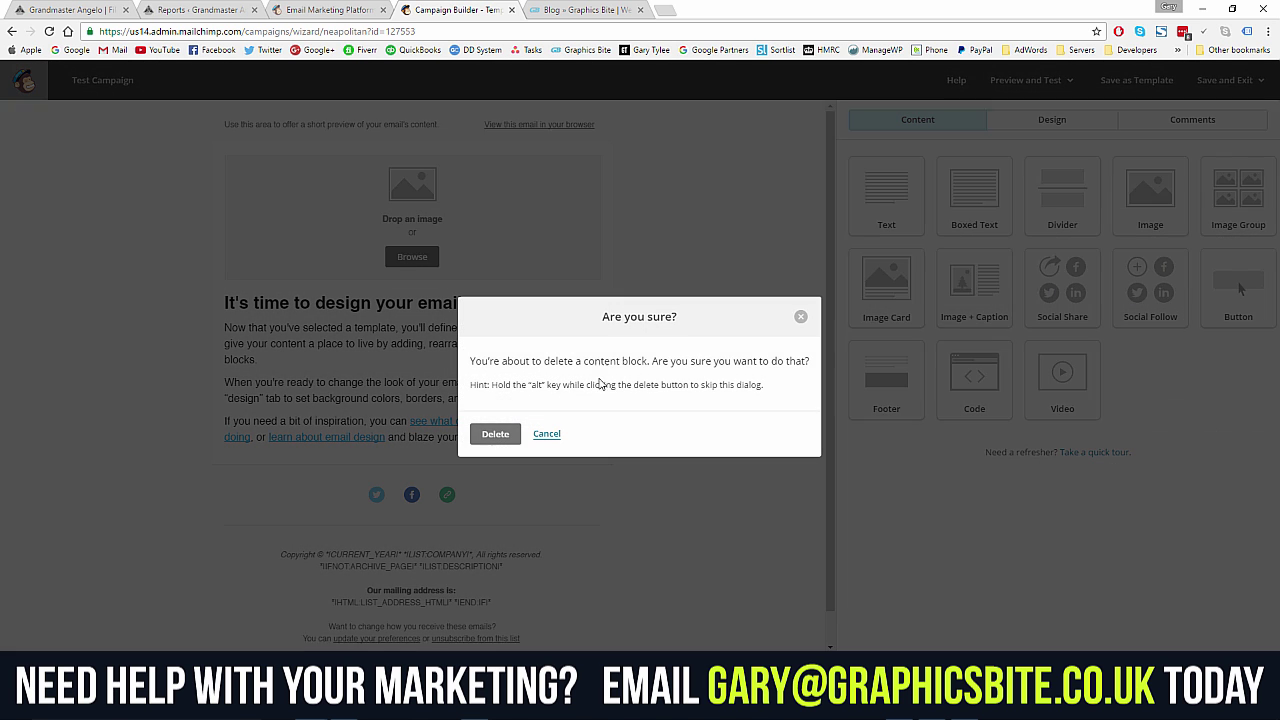
left_click(495, 433)
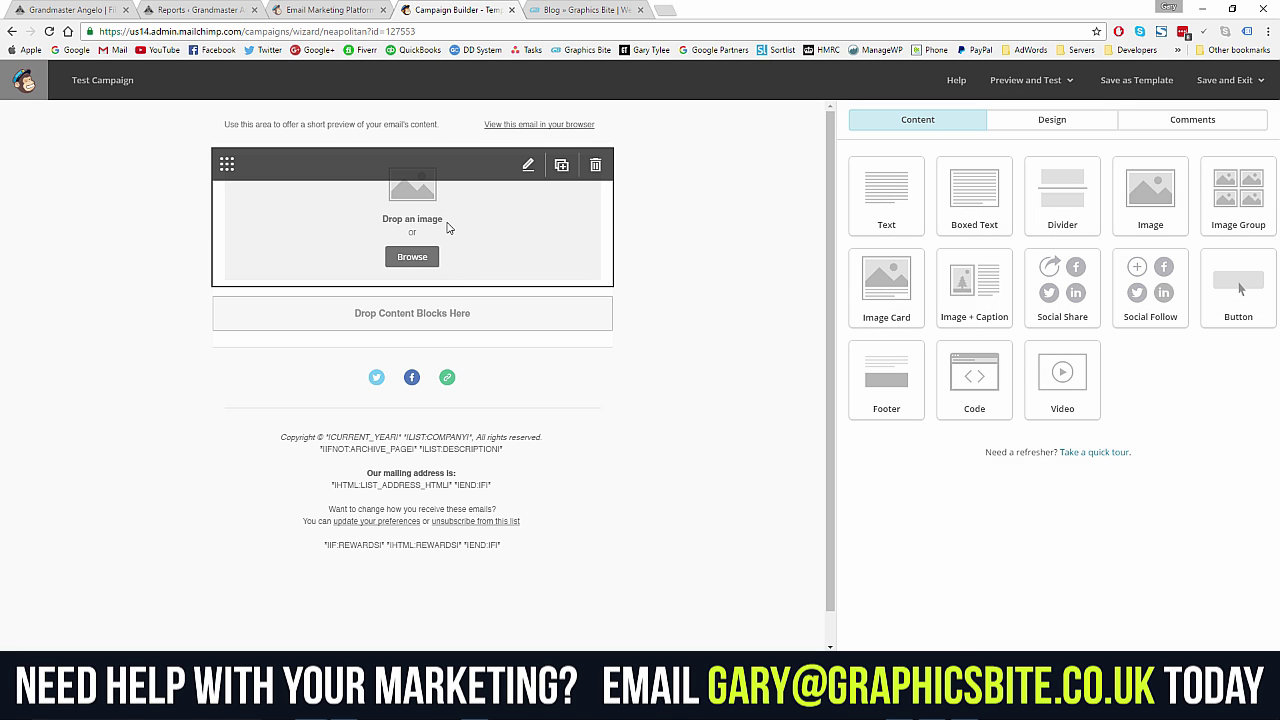
left_click(420, 254)
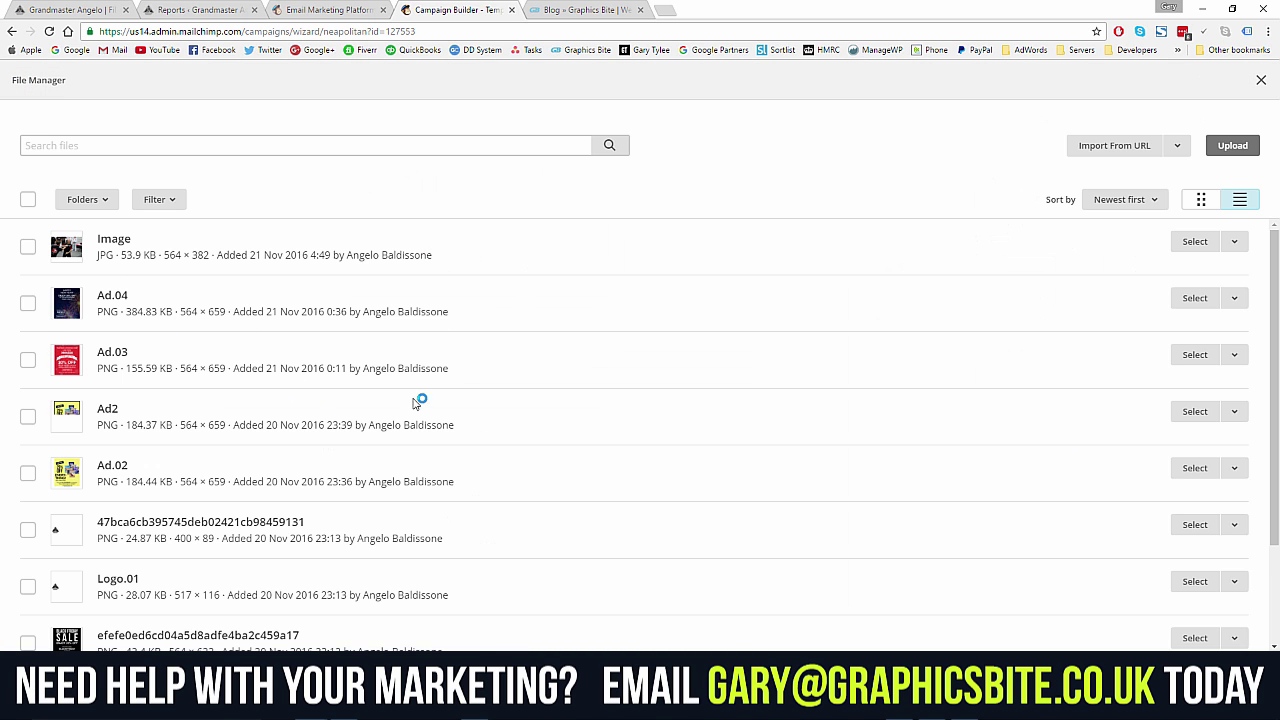
scroll(490, 405, "down", 3)
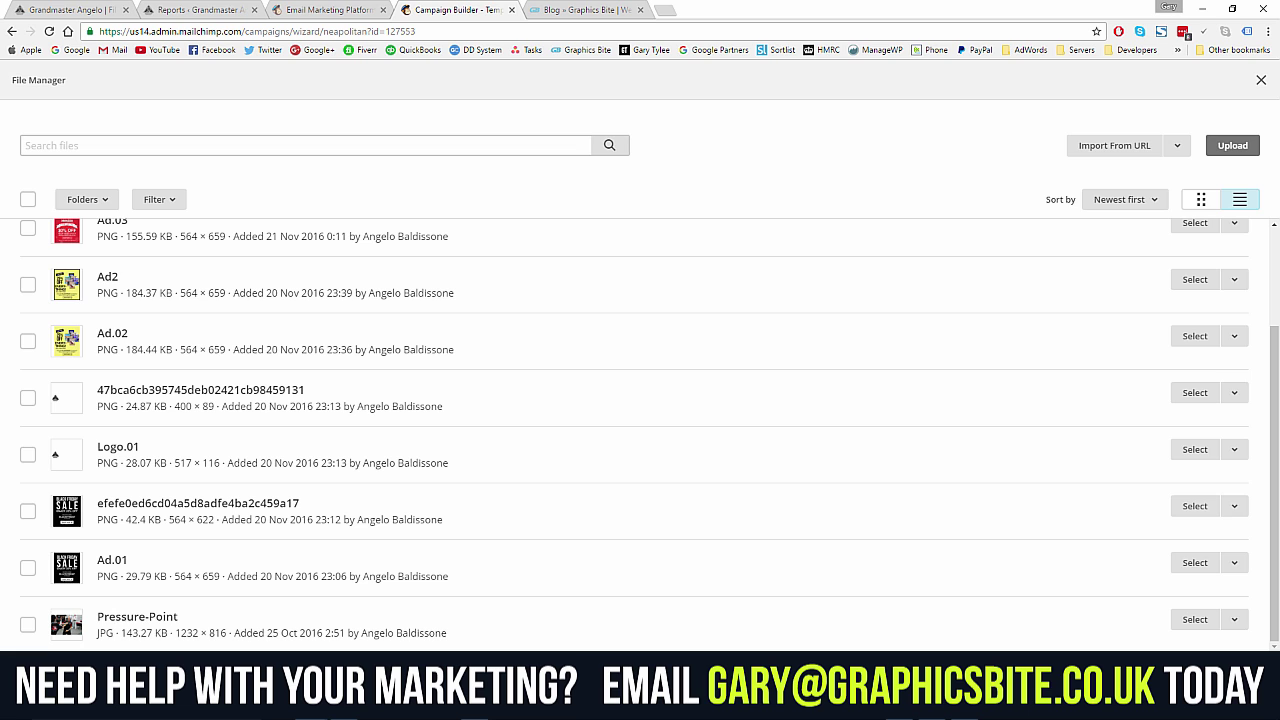
key("alt+Tab")
- Upload Logo White from the #4 Black Friday folder and insert it into the email
left_click_drag(912, 307, 1012, 184)
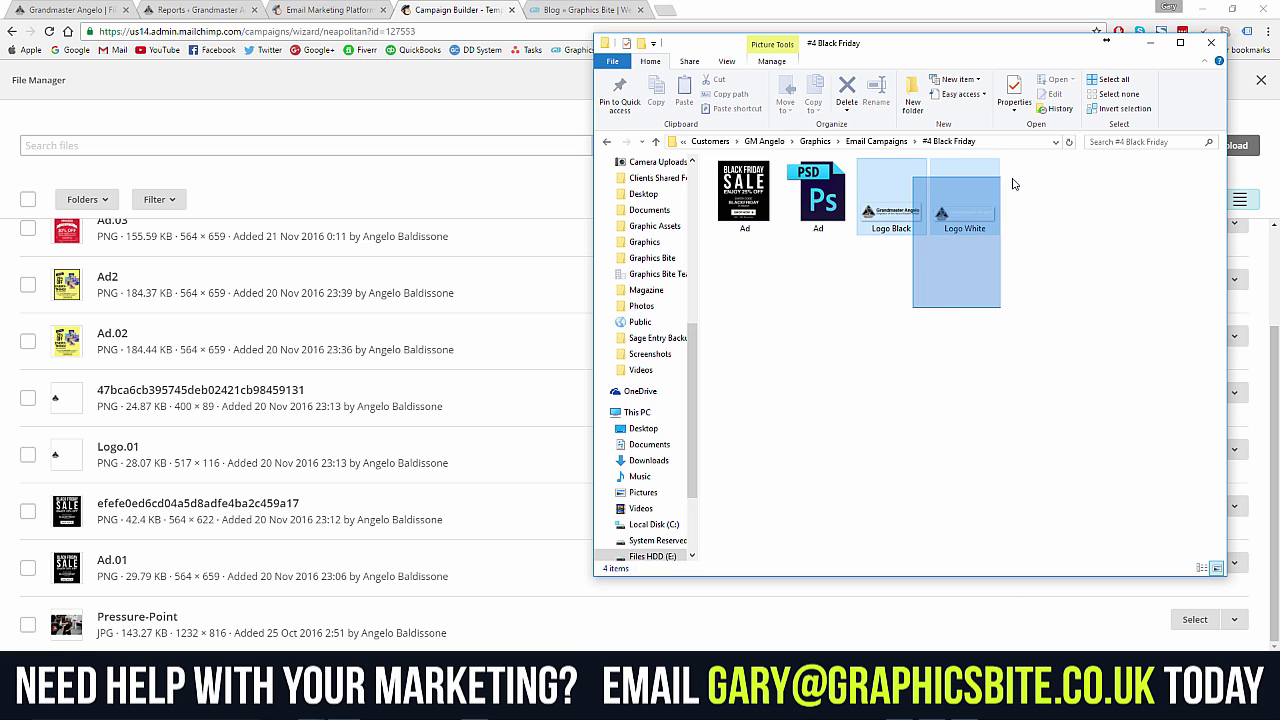
left_click(1043, 246)
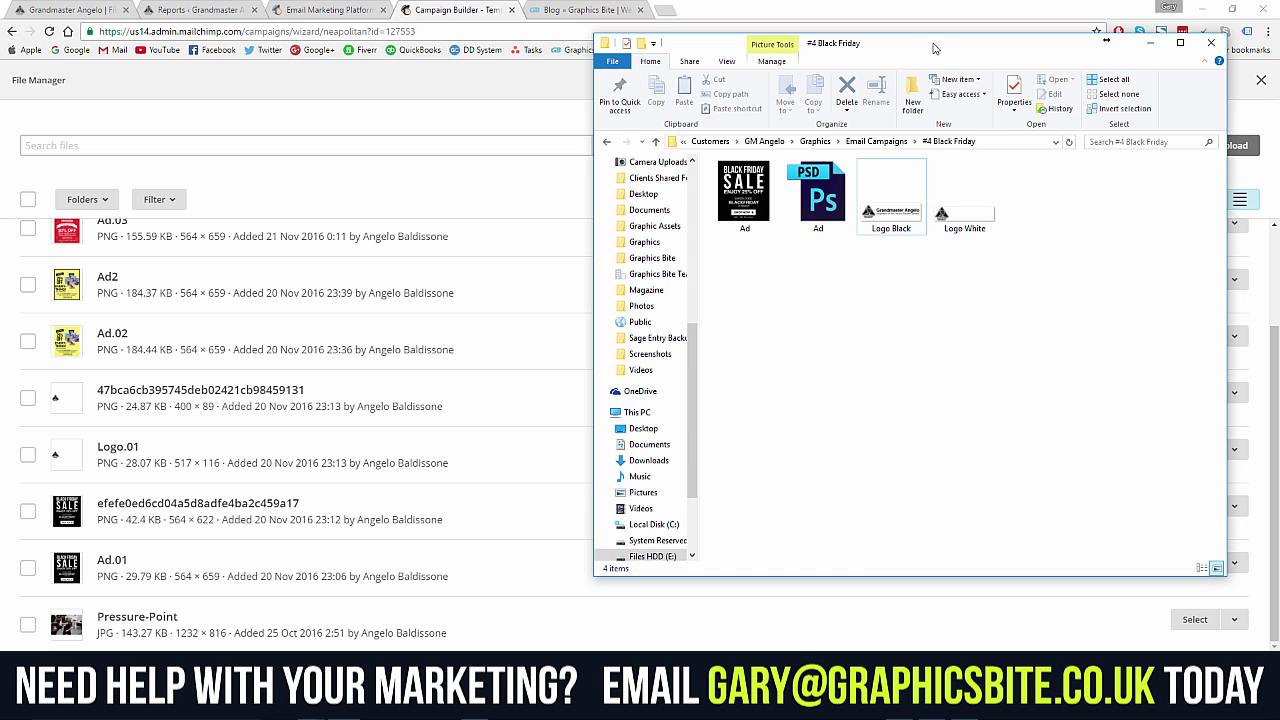
left_click(745, 195)
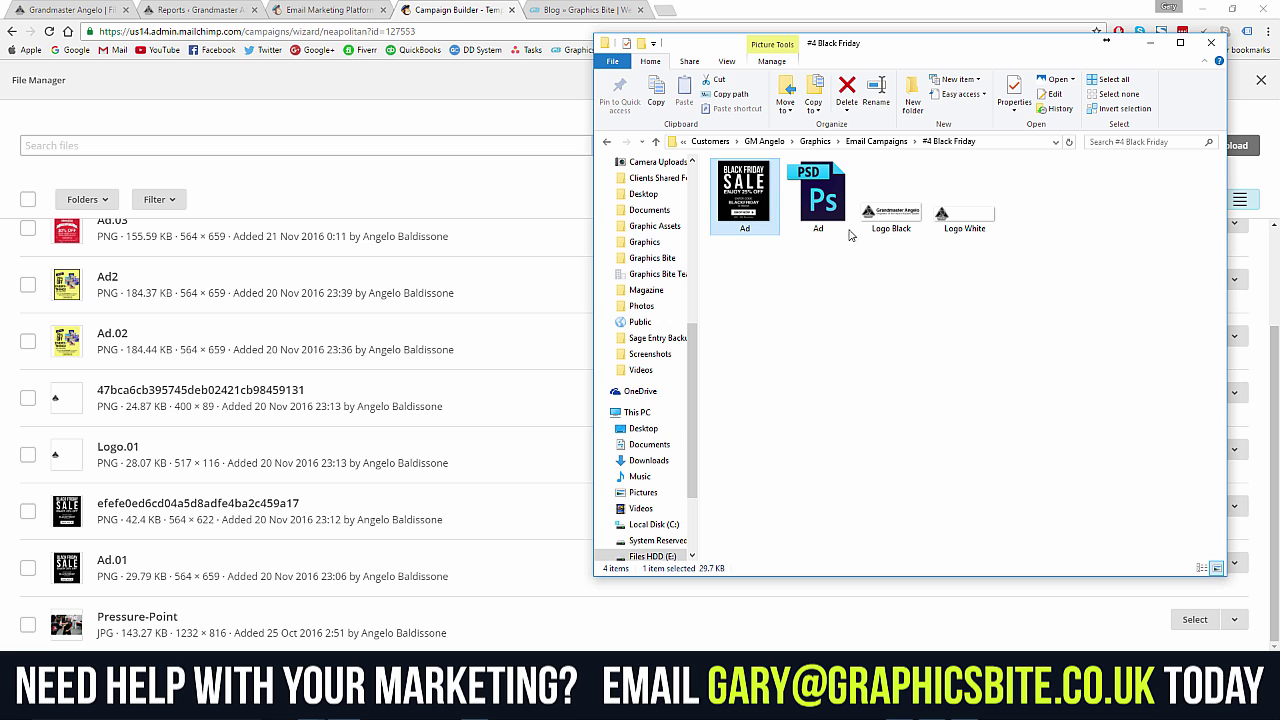
left_click(940, 176)
left_click_drag(936, 50, 1279, 80)
left_click_drag(1128, 163, 600, 280)
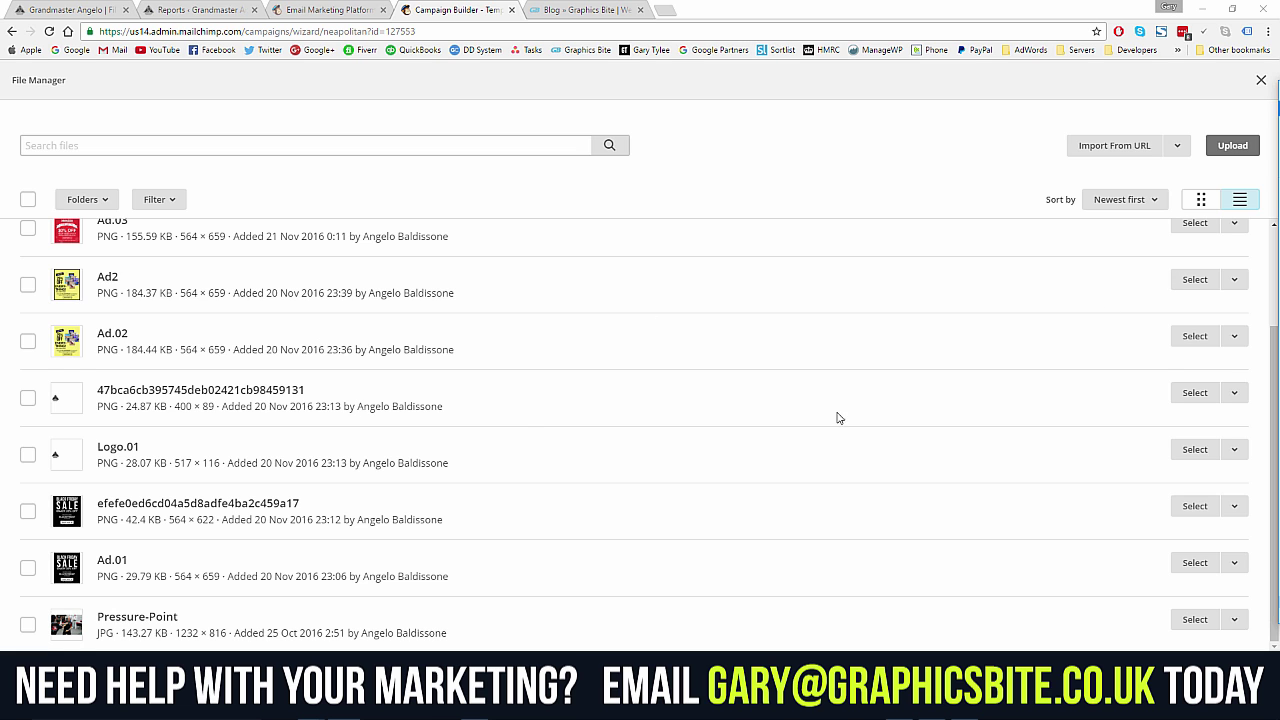
left_click(1195, 392)
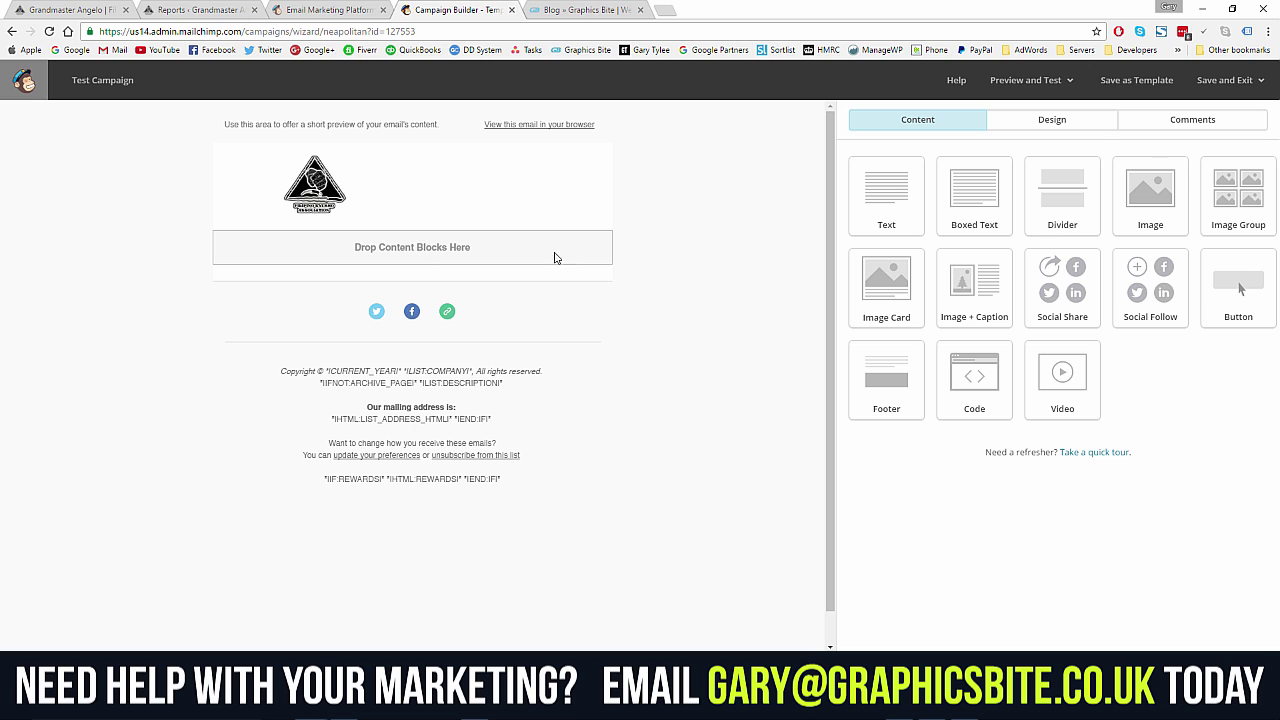
- Add a new image block under the logo holding the Black Friday sale PNG
left_click_drag(1150, 192, 469, 248)
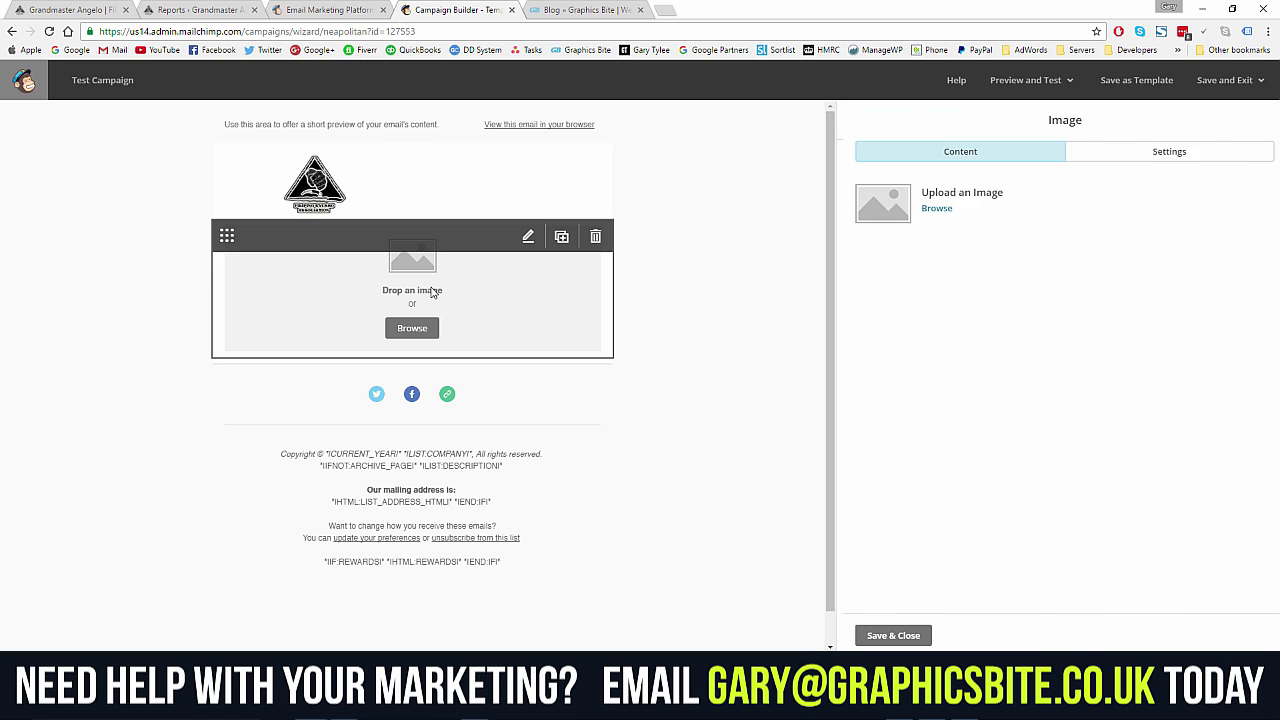
left_click(437, 322)
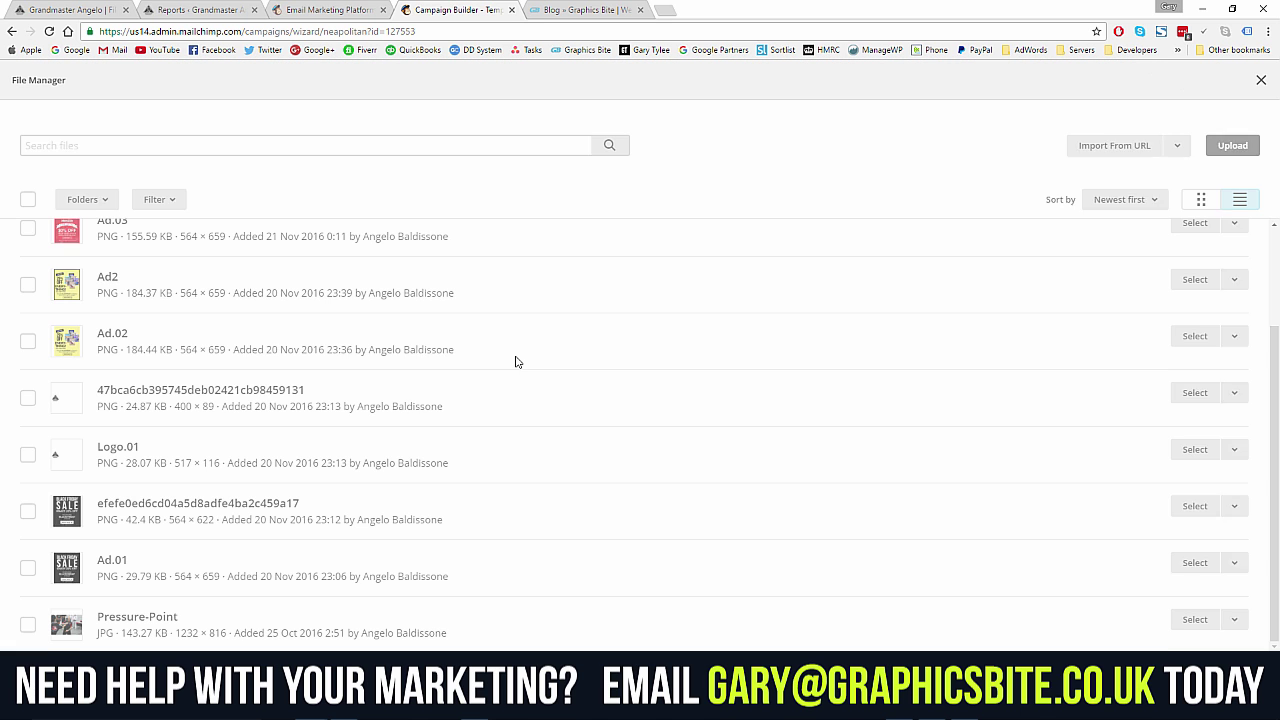
left_click_drag(1275, 235, 686, 246)
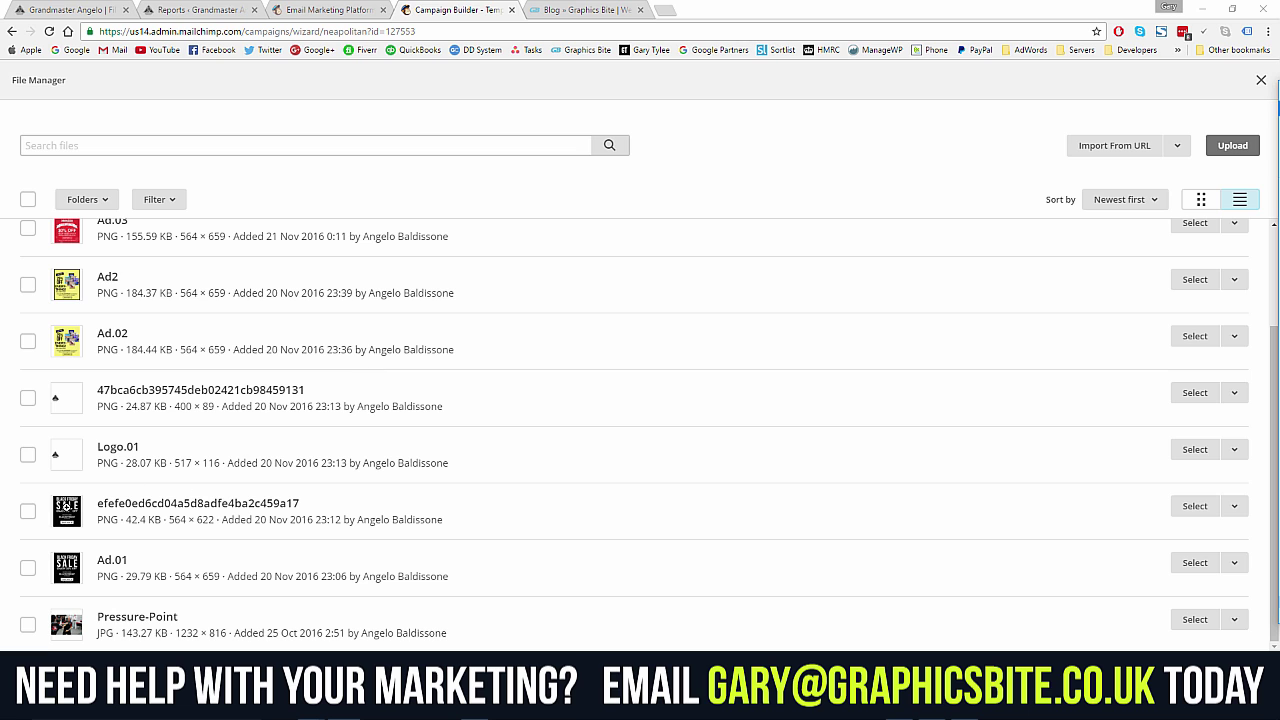
left_click(1195, 506)
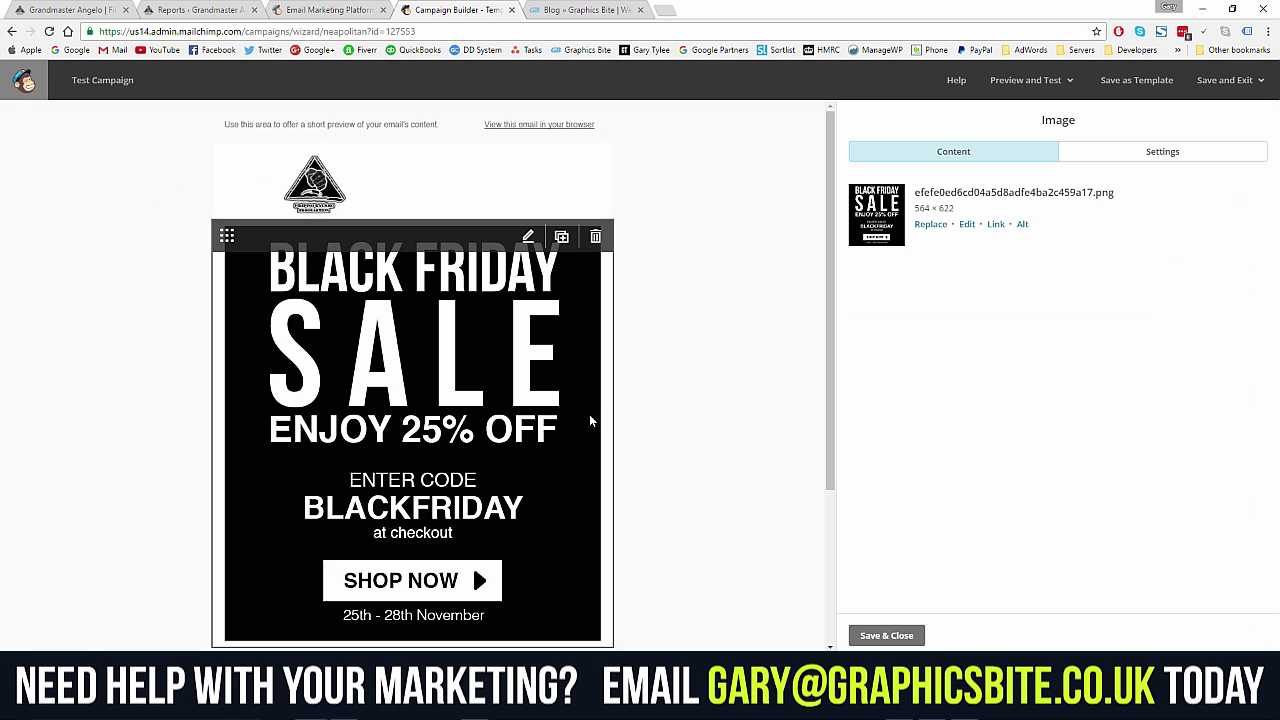
left_click(886, 635)
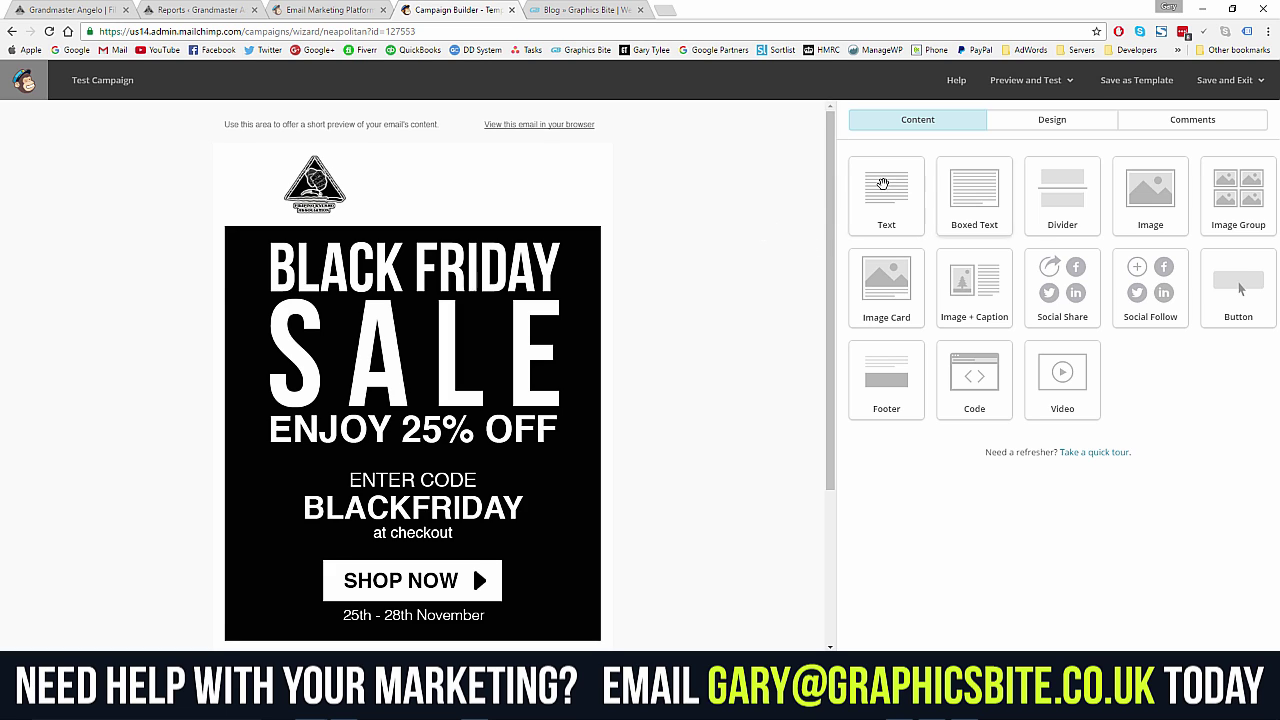
left_click(1039, 126)
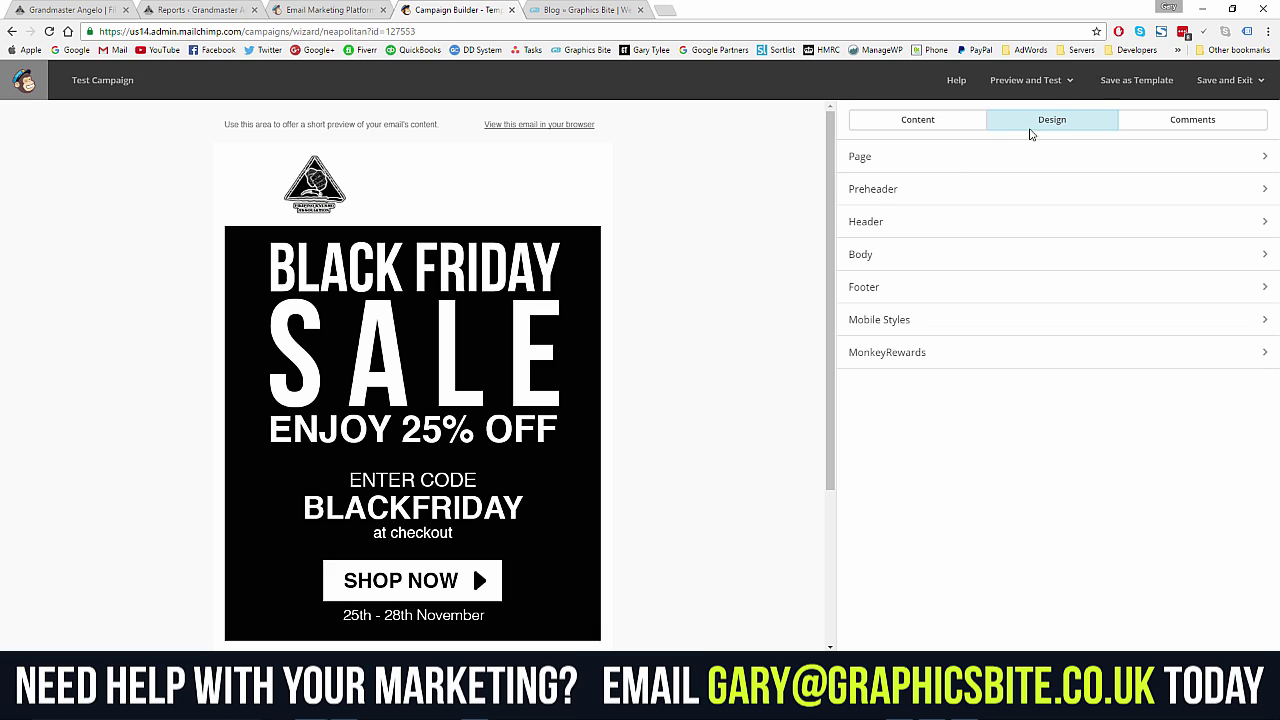
- Set the page background colour to black (#000000)
left_click(975, 158)
left_click(862, 207)
left_click(881, 307)
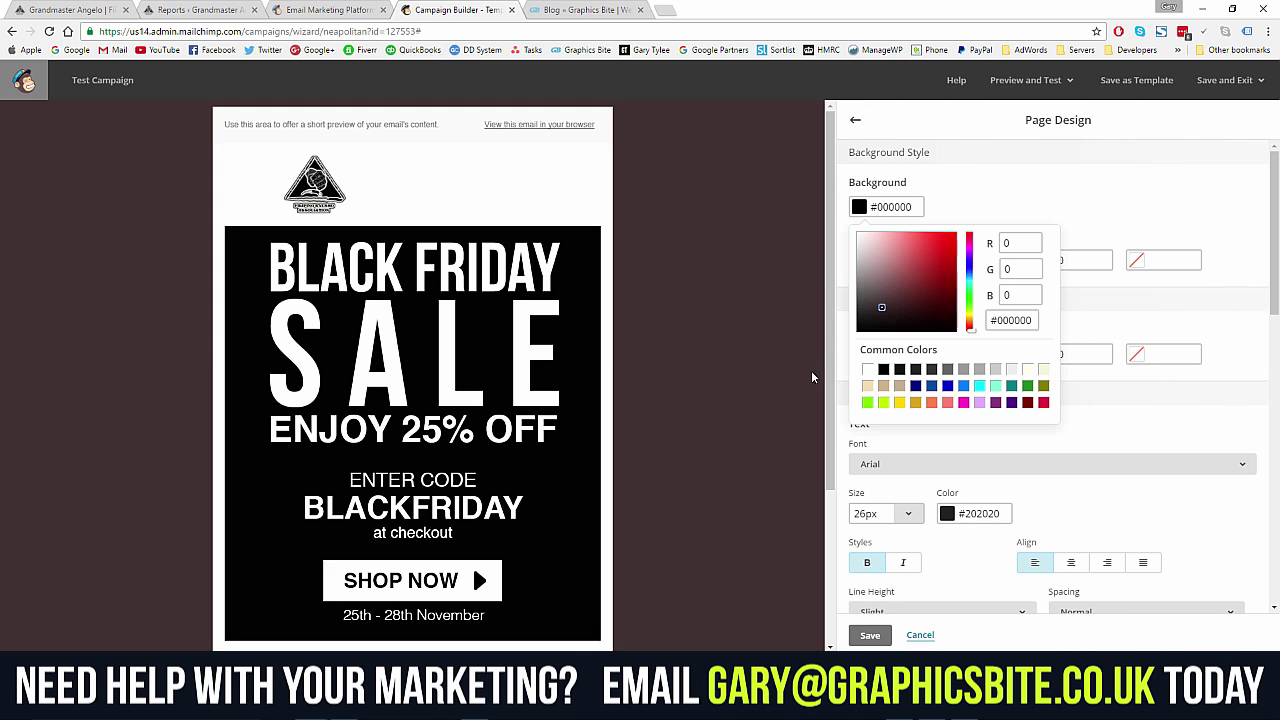
left_click(857, 347)
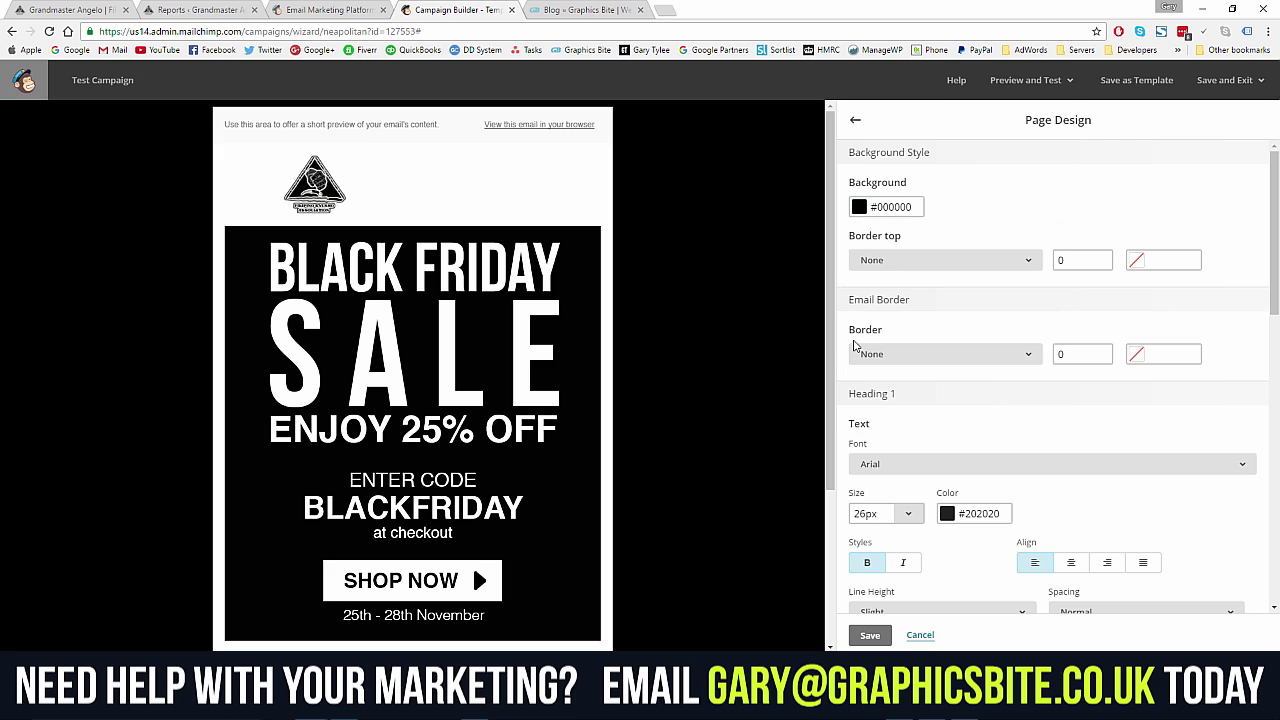
left_click(900, 206)
key("ctrl+c")
scroll(966, 343, "down", 3)
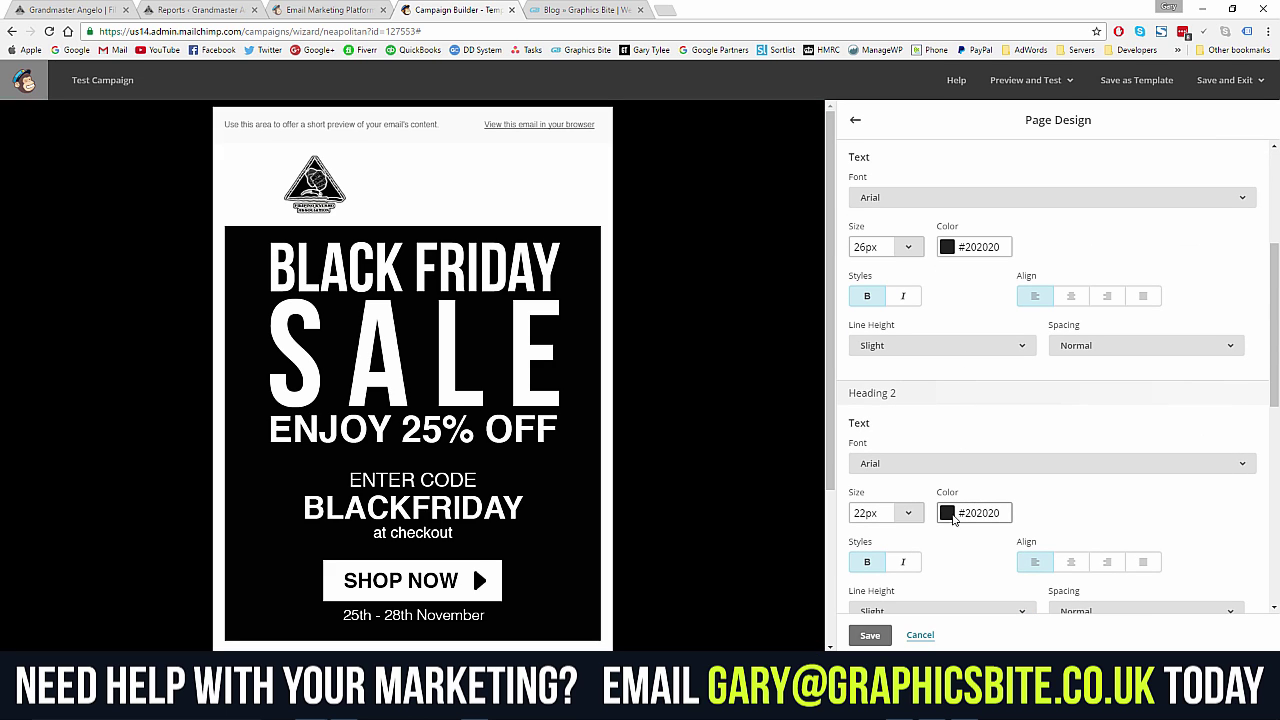
left_click(868, 636)
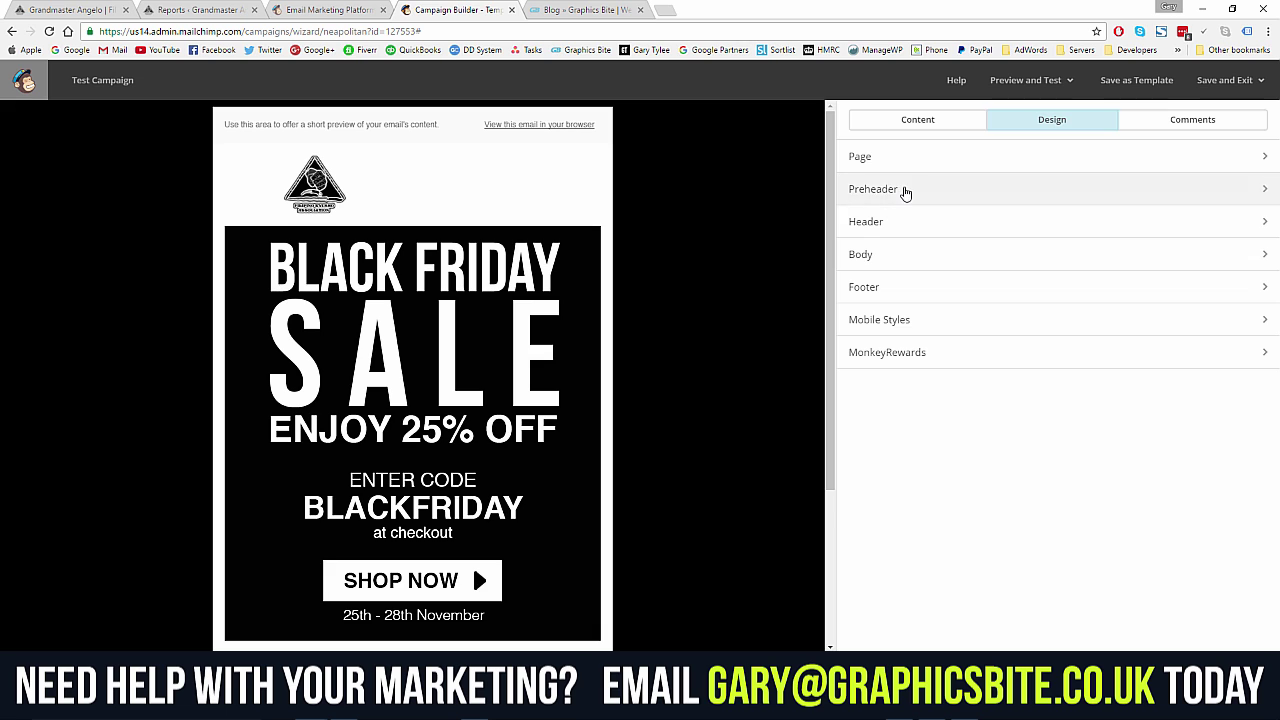
- Paste black as the preheader and header background colours
left_click(905, 192)
left_click(890, 222)
key("ctrl+v")
left_click(979, 242)
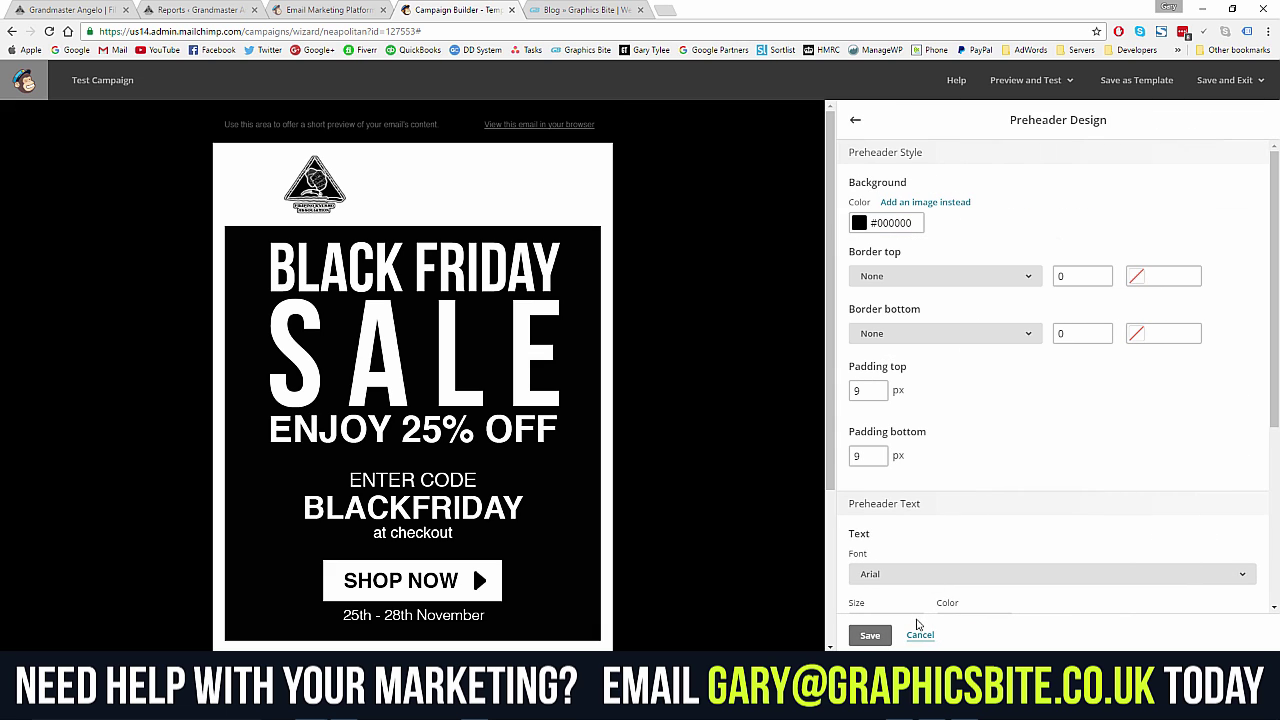
left_click(870, 636)
left_click(914, 228)
left_click(910, 222)
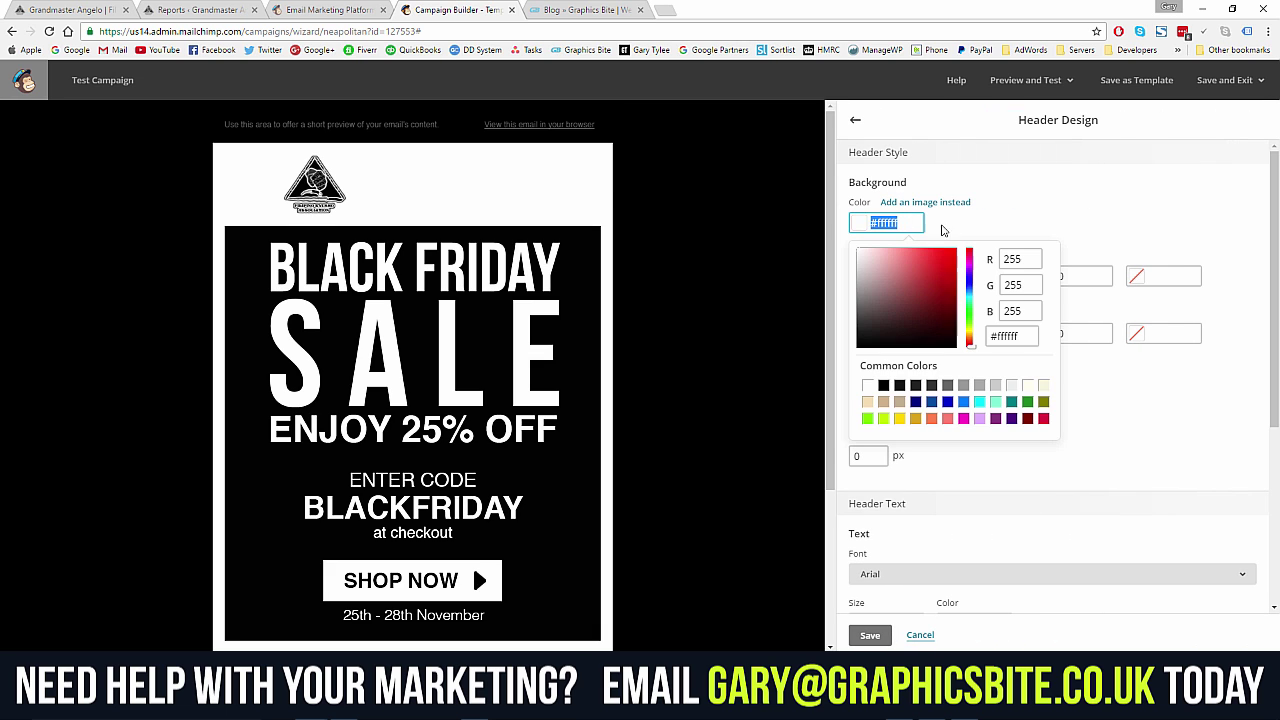
key("ctrl+v")
left_click(945, 235)
left_click(870, 636)
- Paste black as the body and footer background colours
left_click(897, 262)
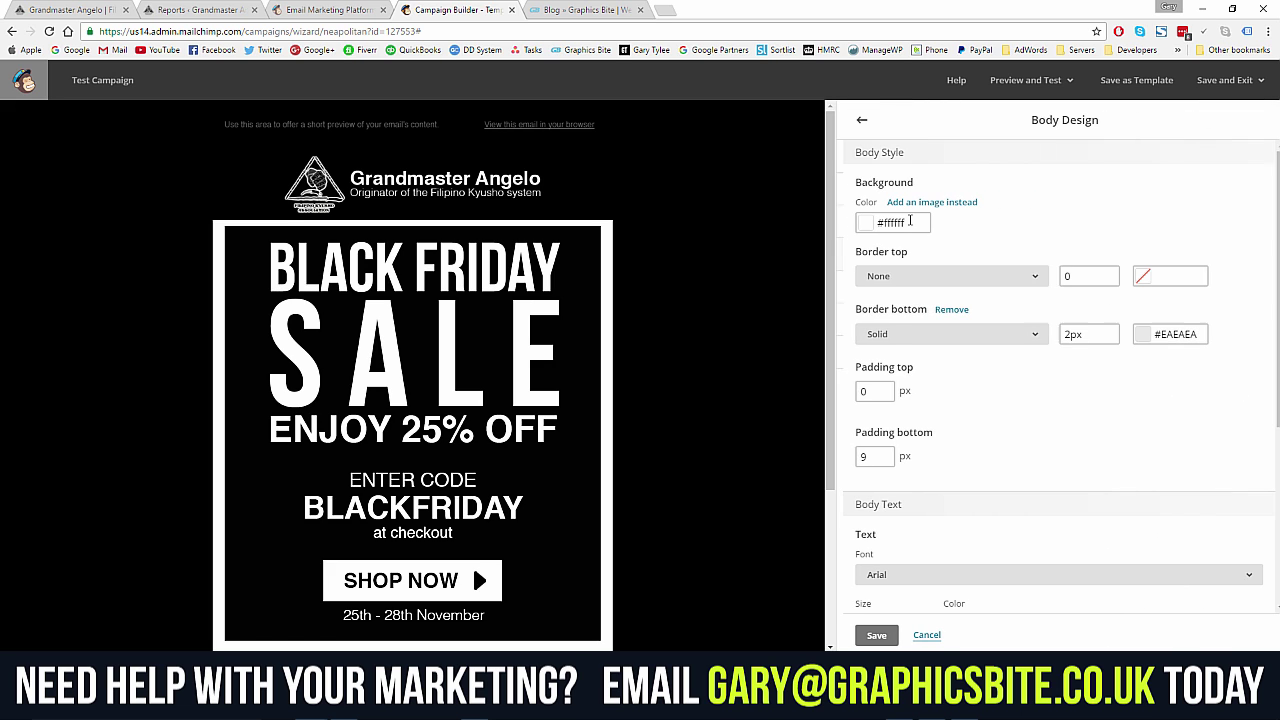
left_click(910, 222)
key("ctrl+v")
left_click(985, 226)
left_click(874, 636)
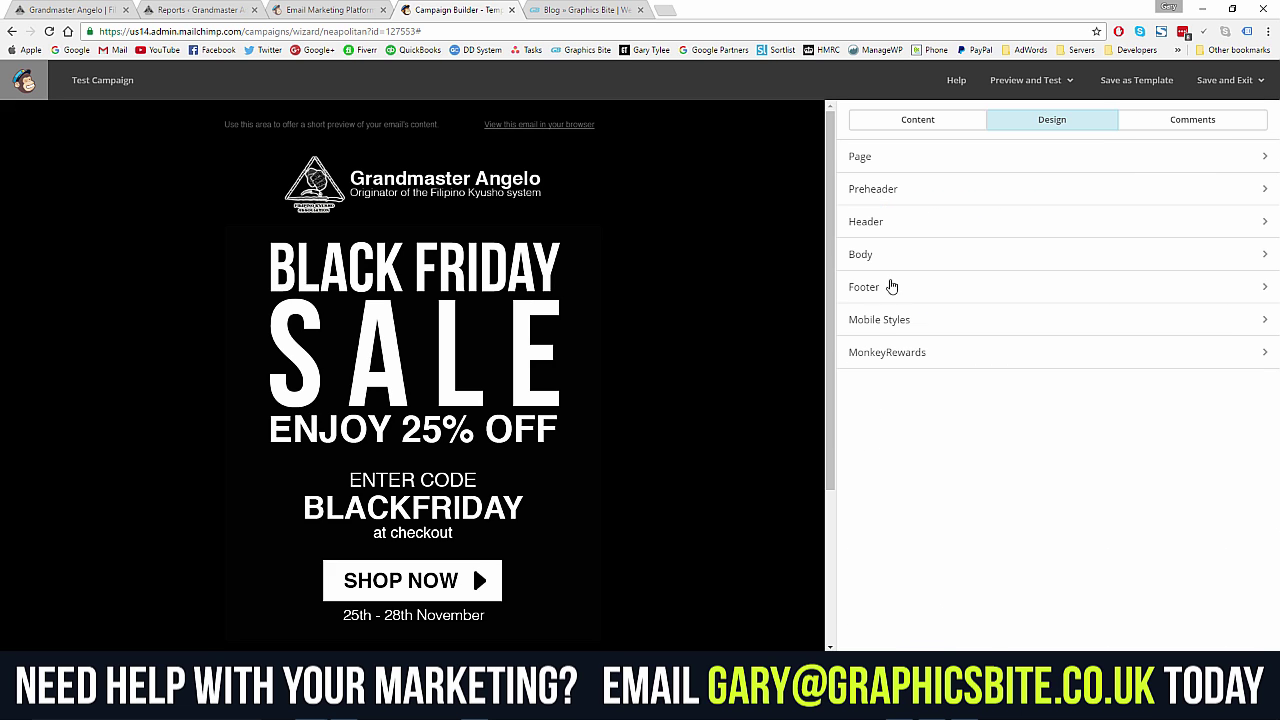
left_click(905, 288)
left_click(886, 223)
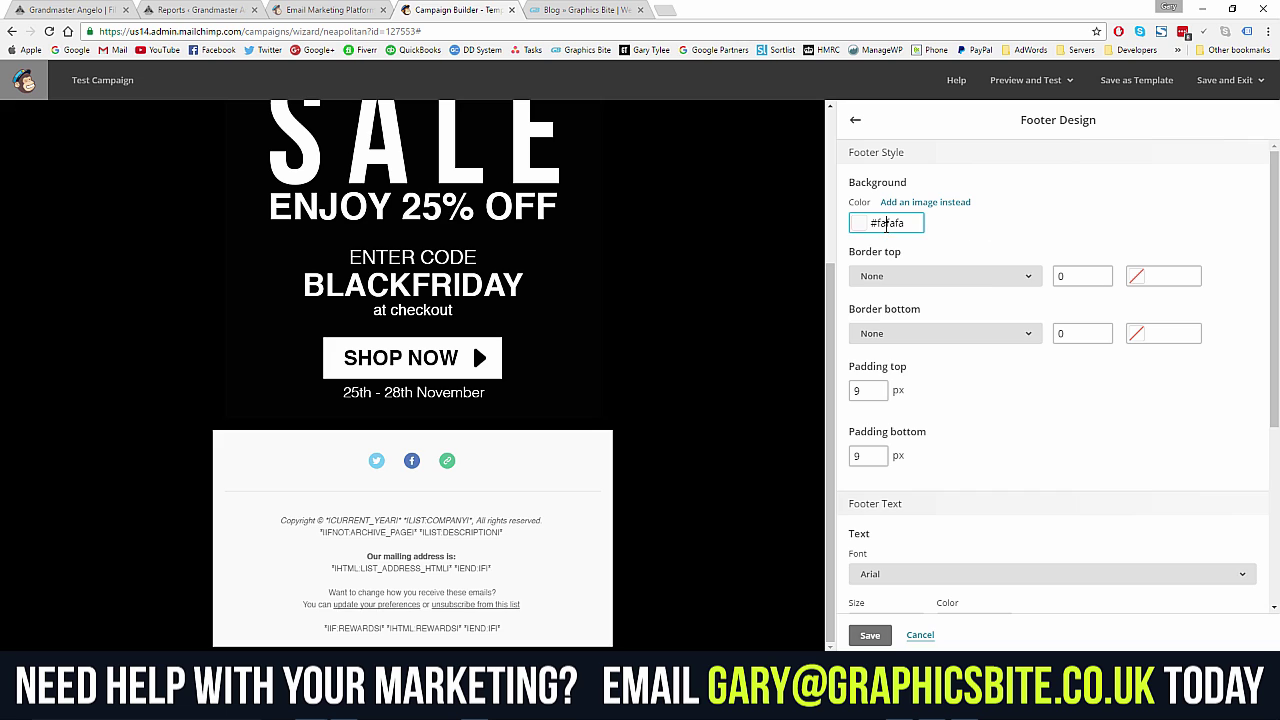
key("ctrl+v")
left_click(966, 229)
left_click(870, 636)
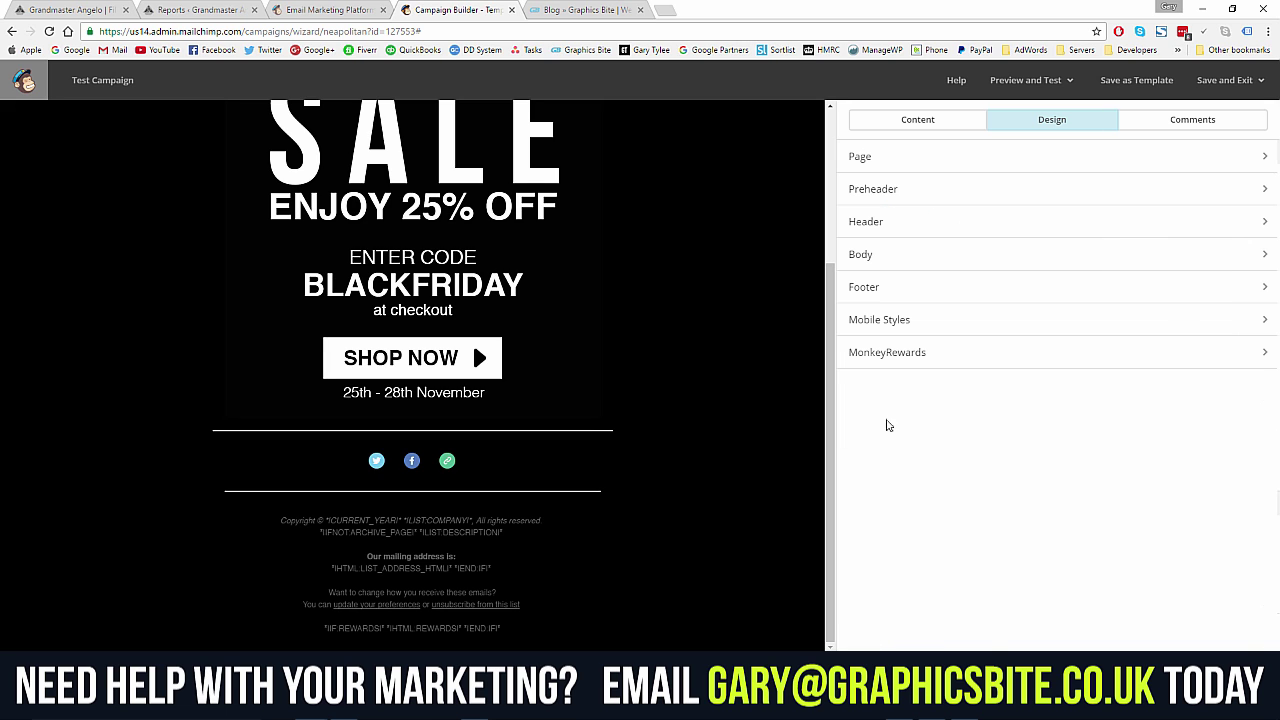
scroll(594, 360, "up", 3)
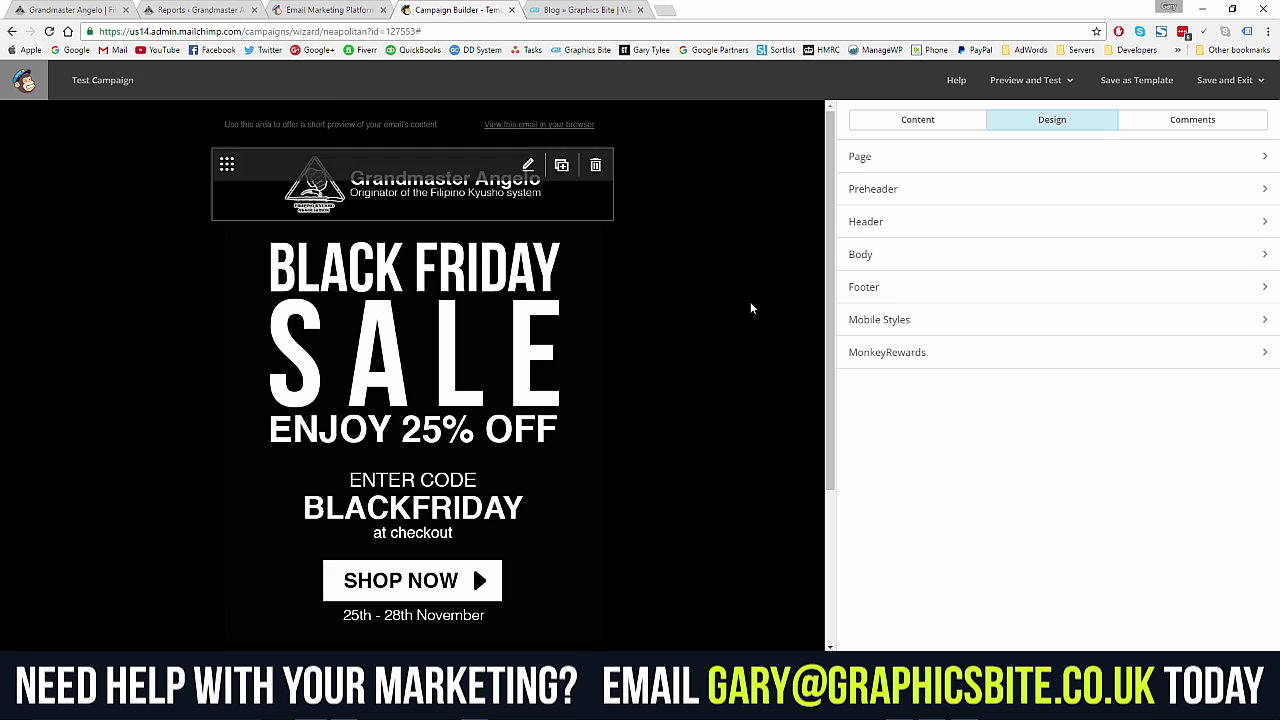
- Replace the preheader text with '25% OFF BLACK FRIDAY SALE!!' in white
scroll(698, 483, "down", 2)
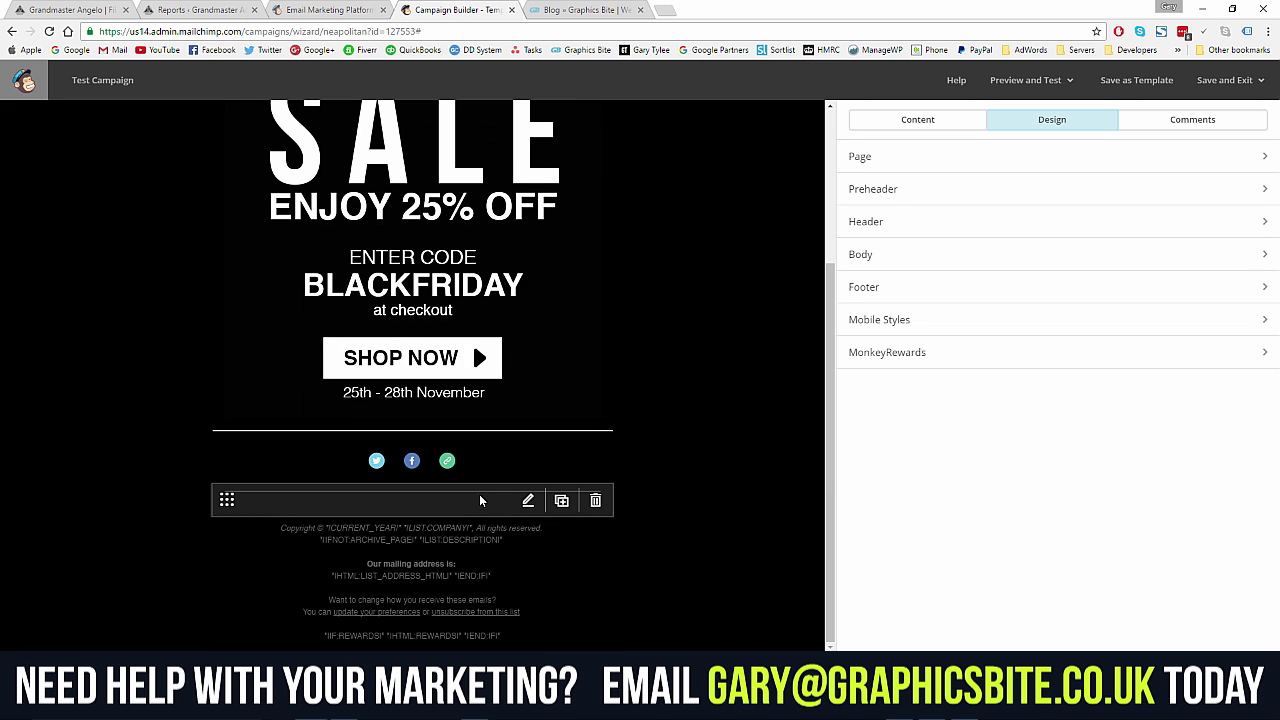
scroll(674, 349, "up", 2)
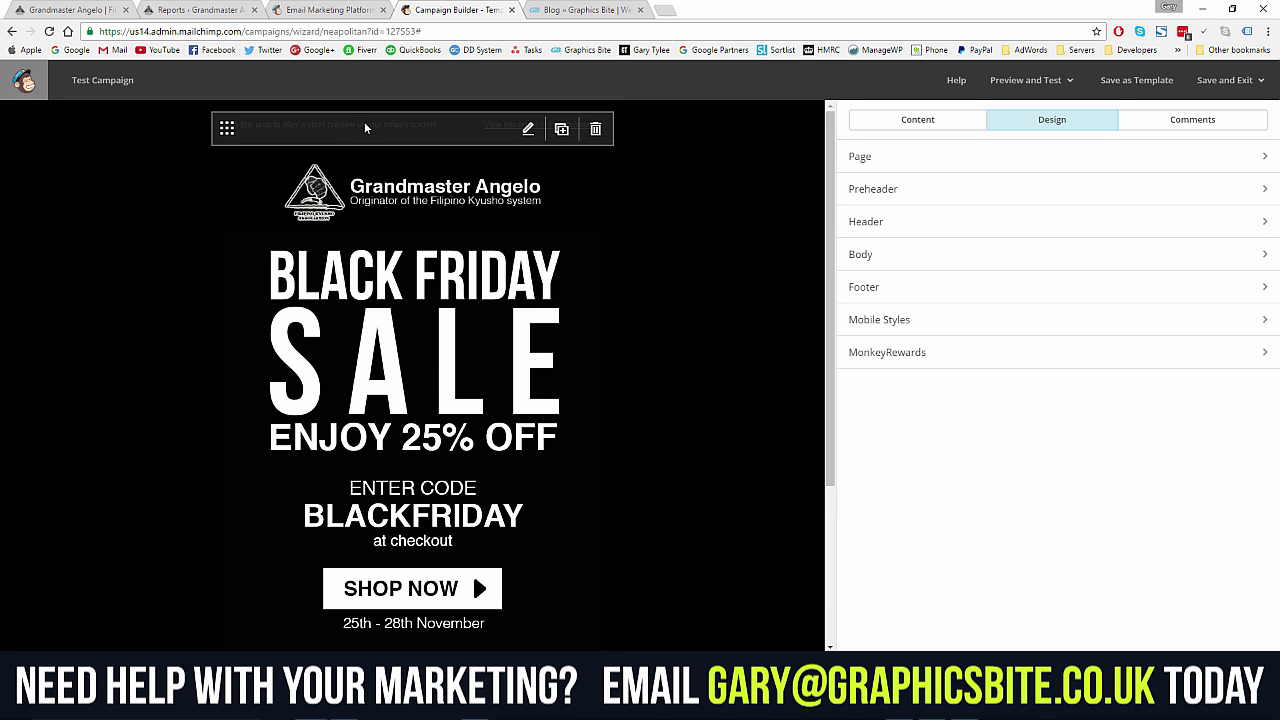
left_click(364, 124)
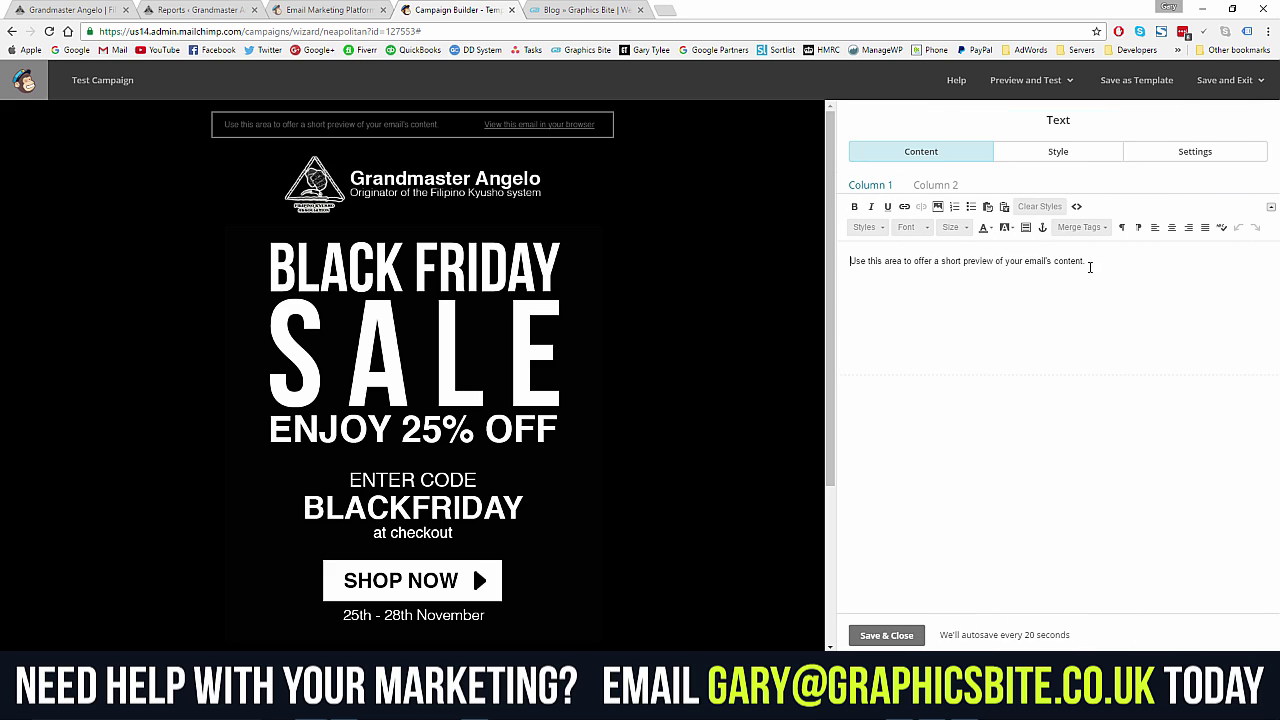
triple_click(1056, 261)
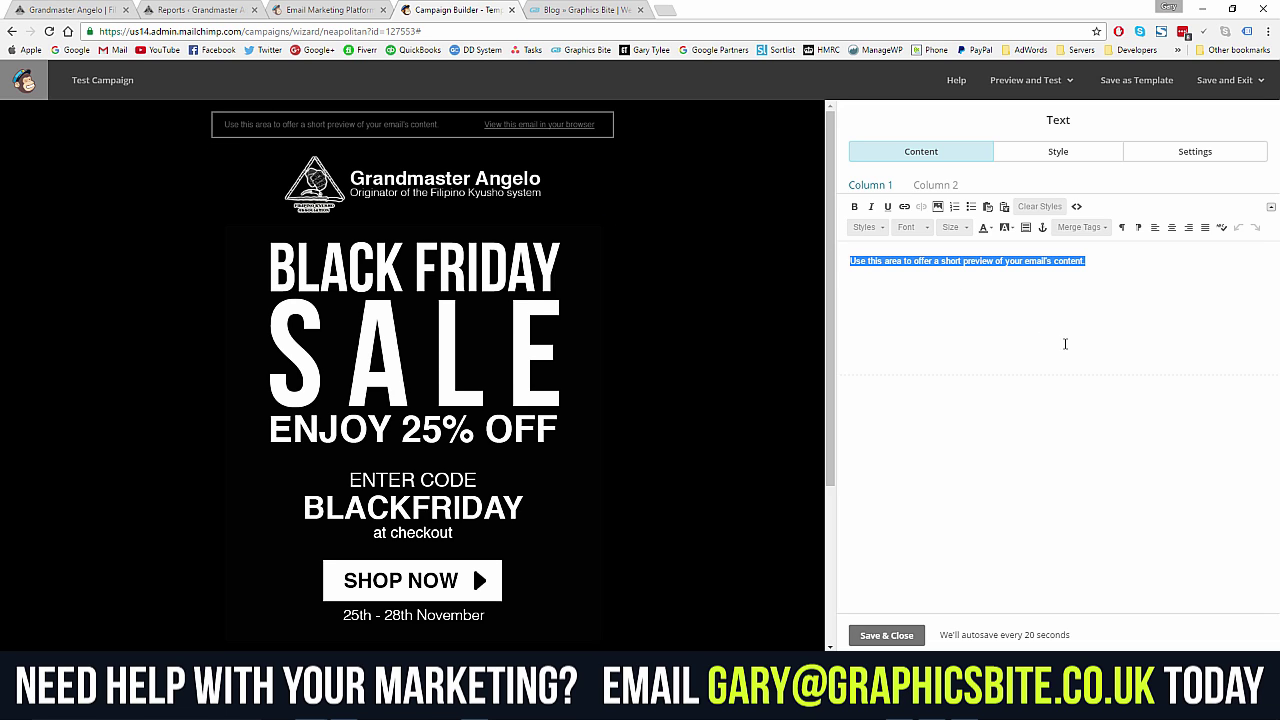
type("25")
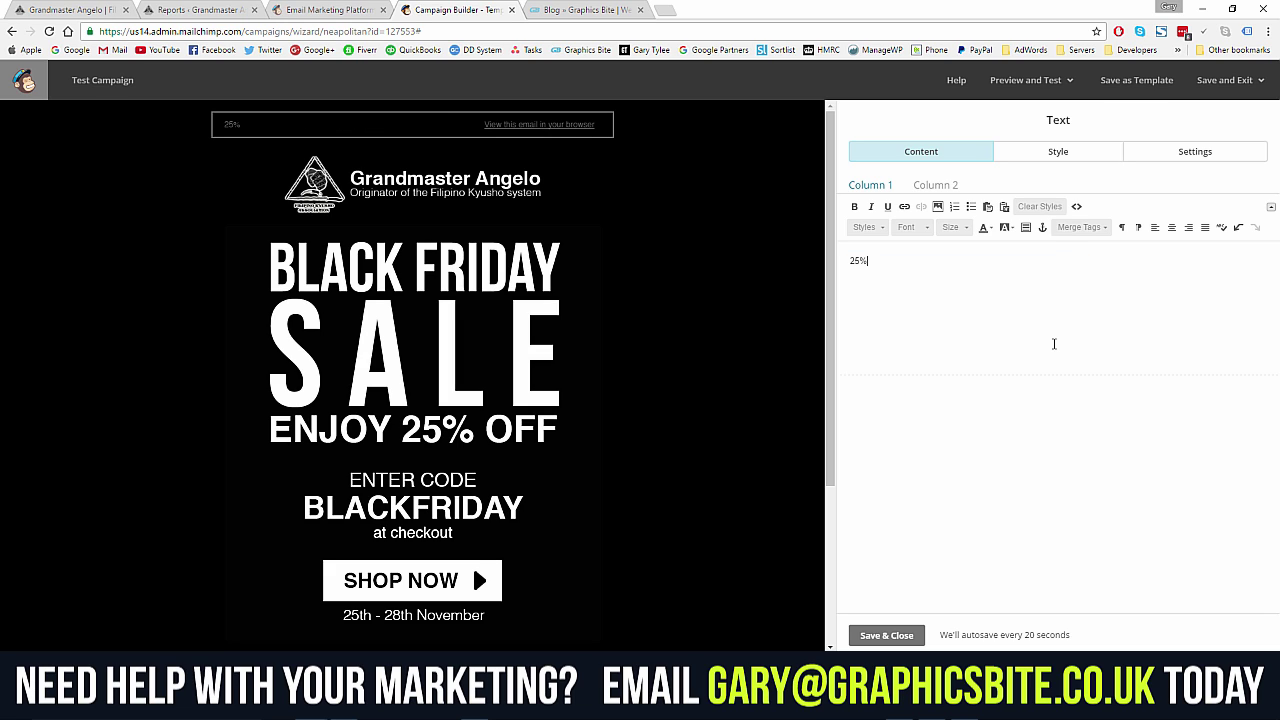
type("% OFF BLACK FRIDAT")
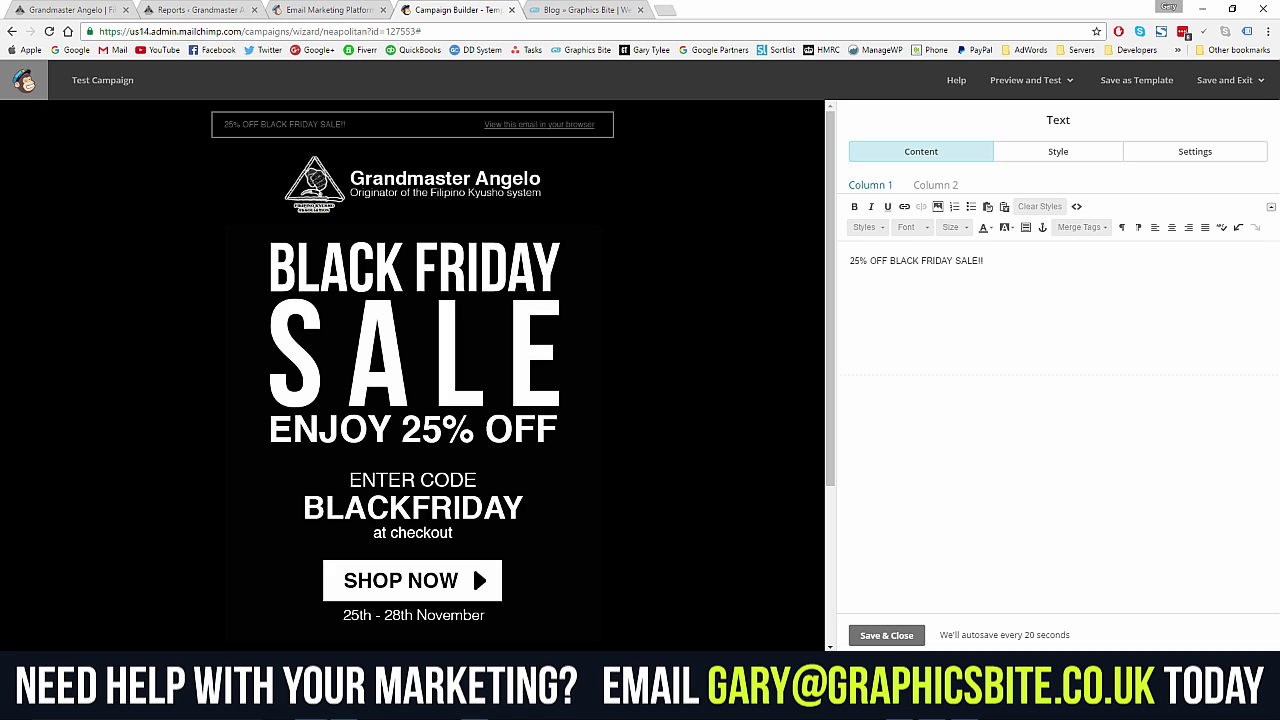
left_click(1040, 153)
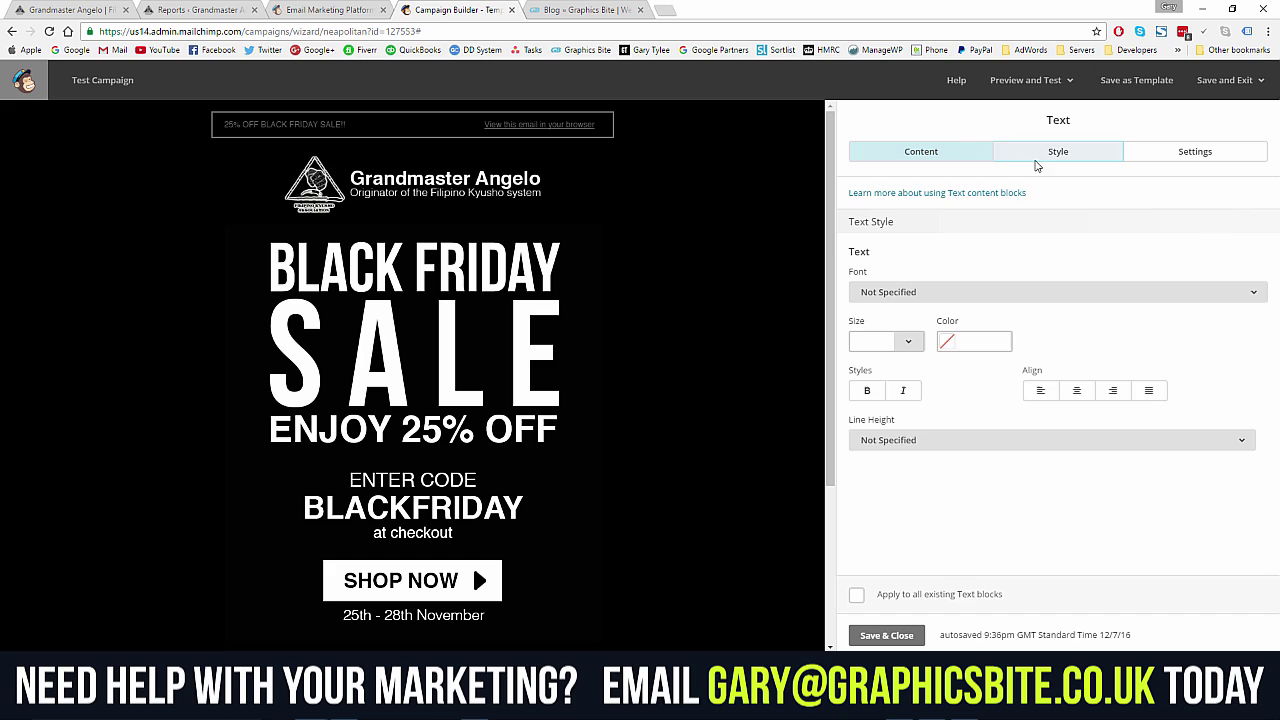
left_click(950, 344)
left_click(970, 398)
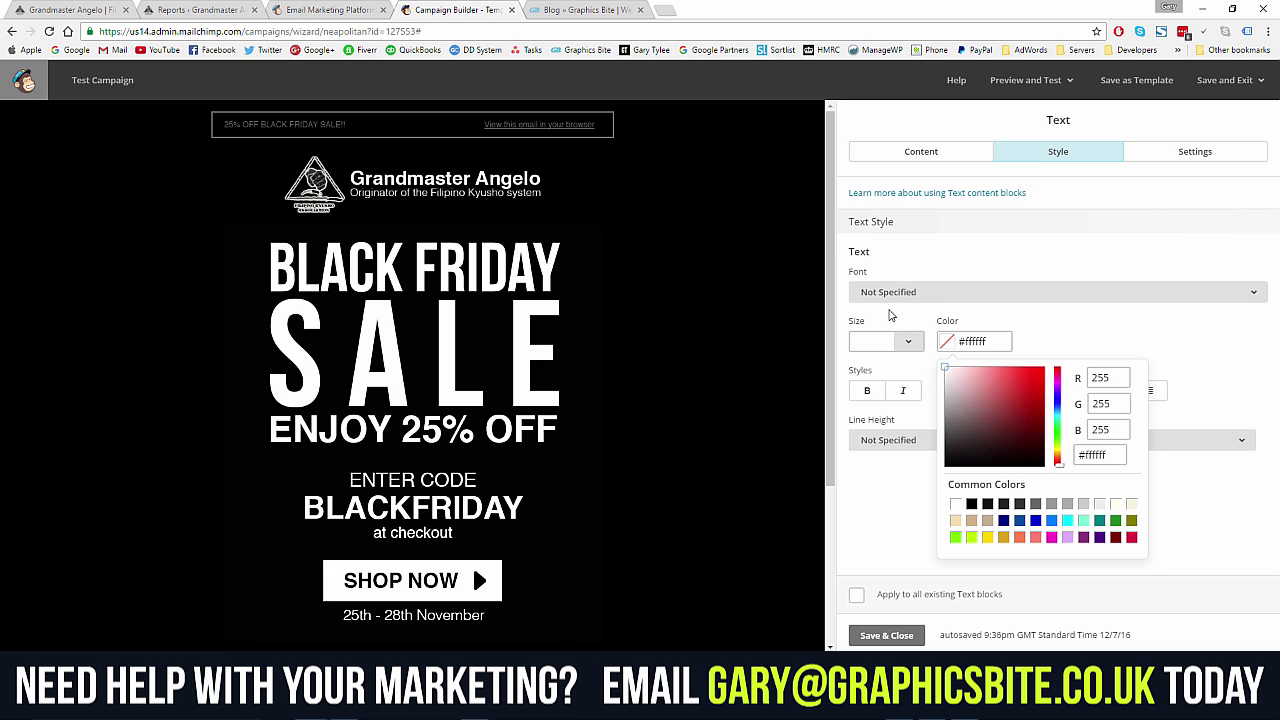
left_click(886, 314)
left_click(886, 635)
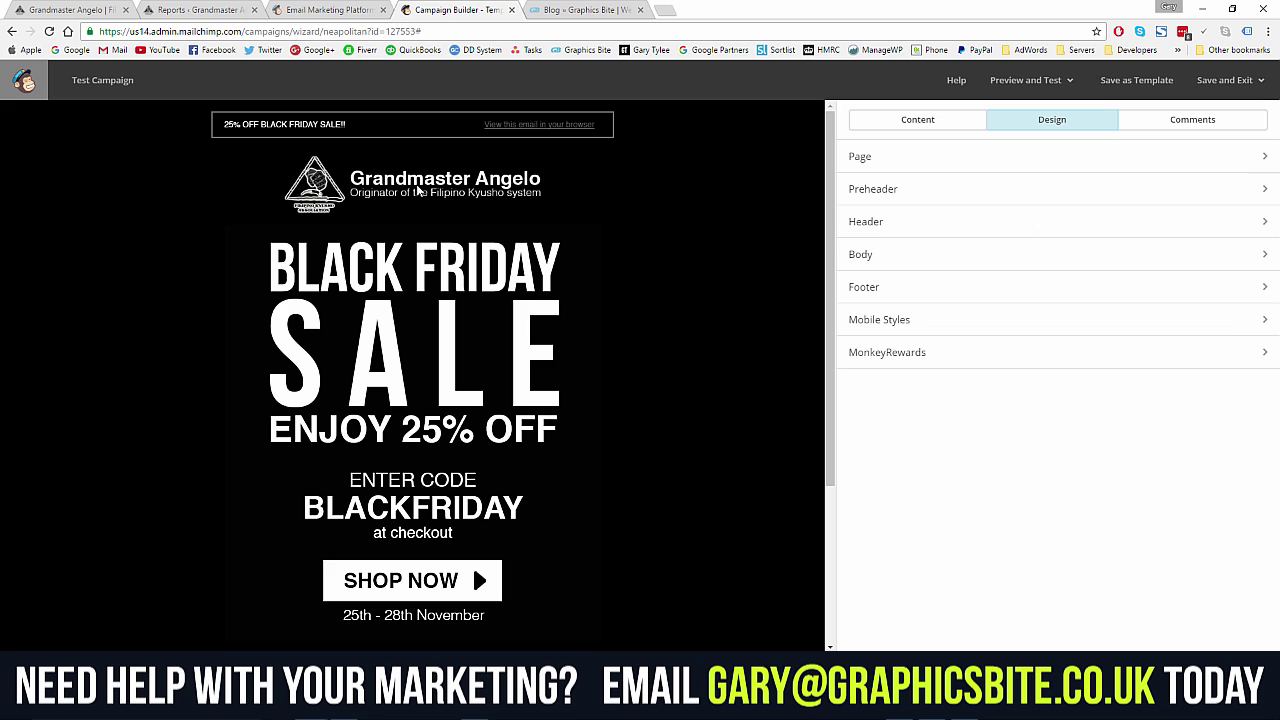
- In Preheader Design, set both the text colour and link colour to white #ffffff
left_click(908, 190)
scroll(959, 441, "down", 3)
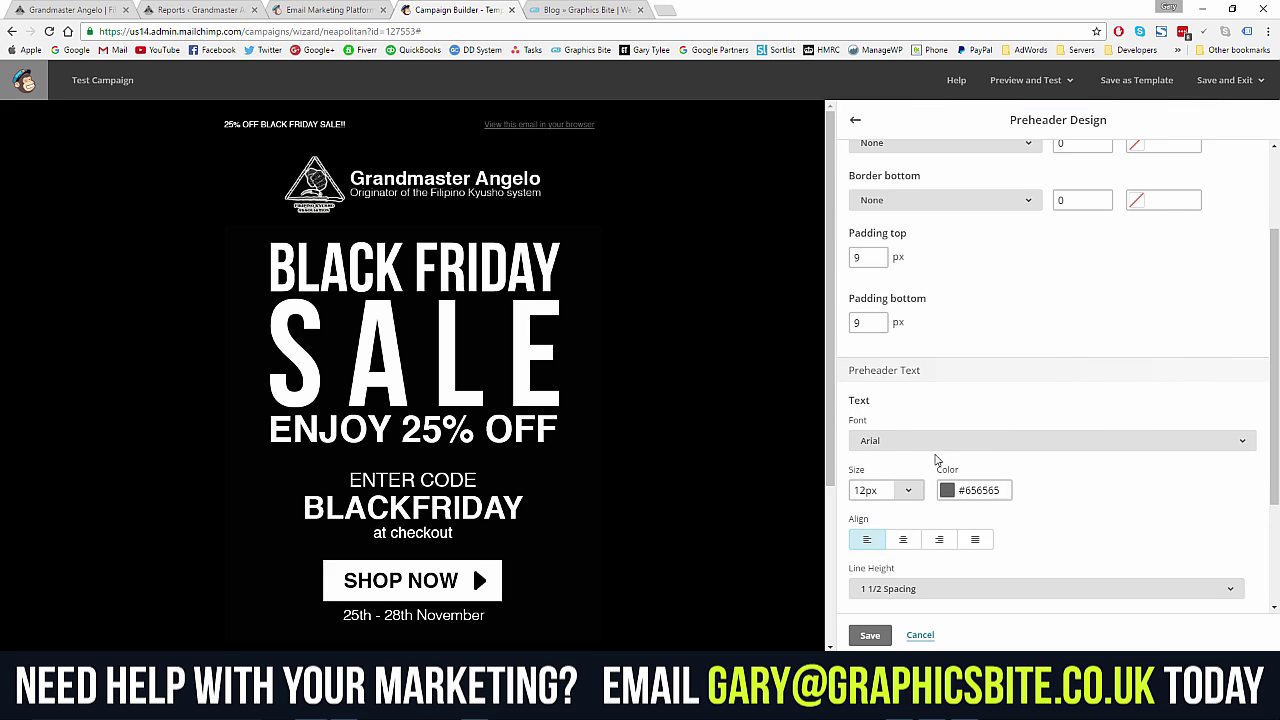
left_click(950, 360)
key("ctrl+a")
type("#ffffff")
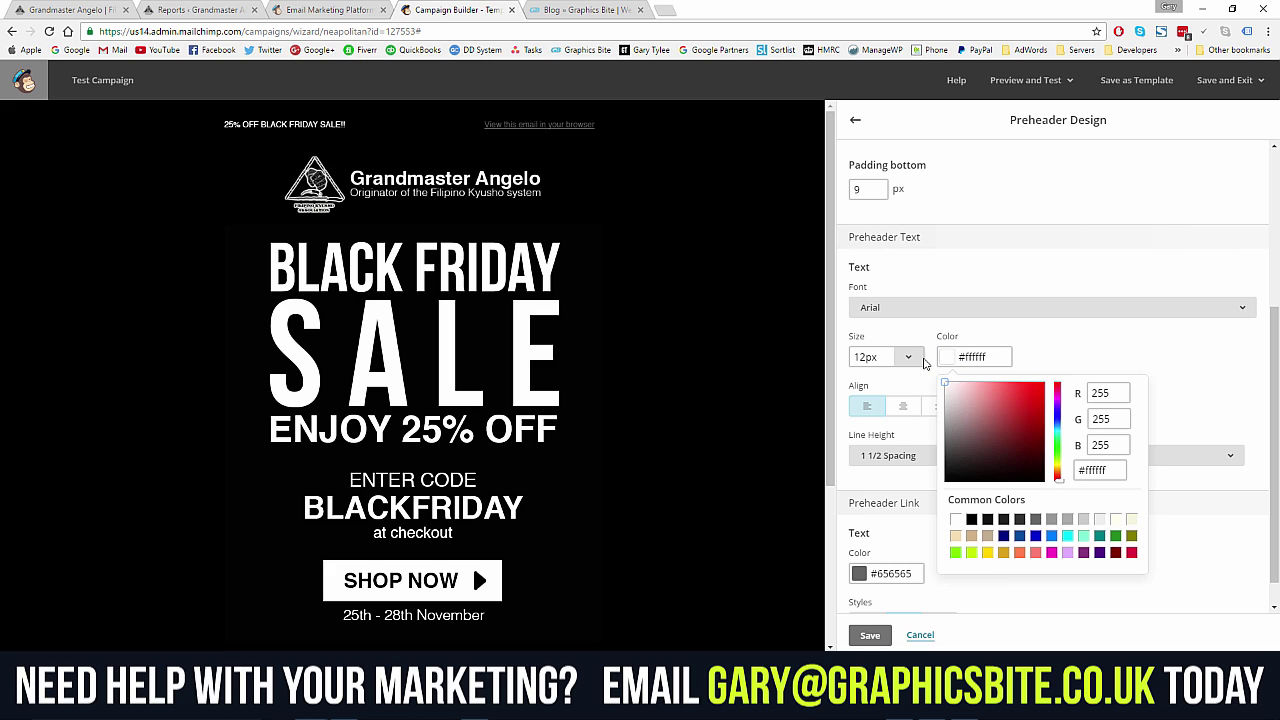
key("Return")
left_click(885, 574)
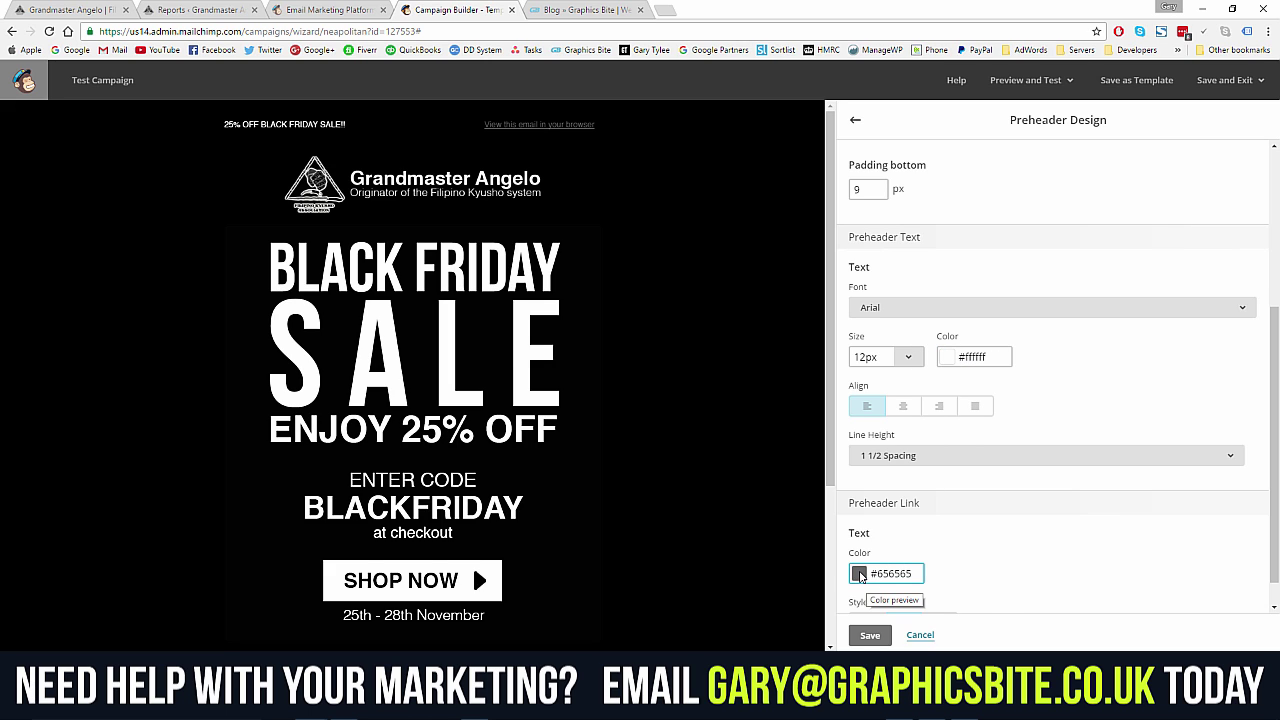
scroll(873, 493, "down", 3)
left_click_drag(873, 493, 852, 424)
left_click(851, 500)
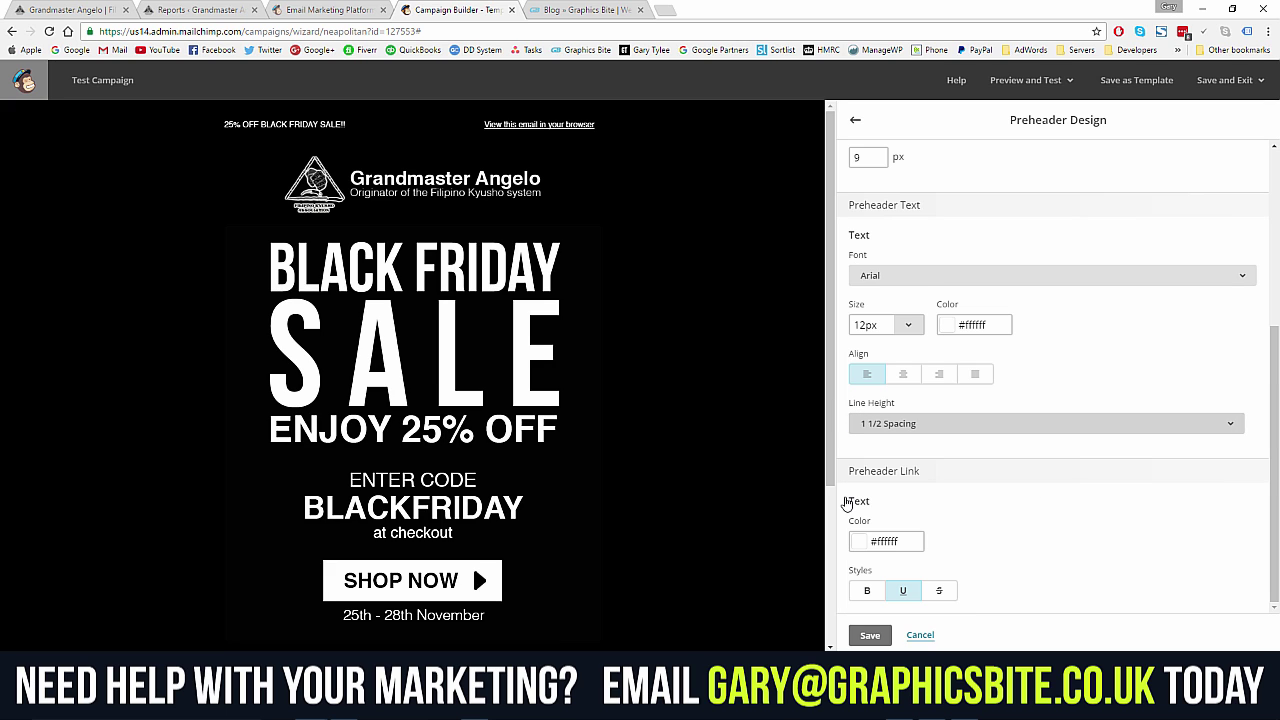
left_click(866, 635)
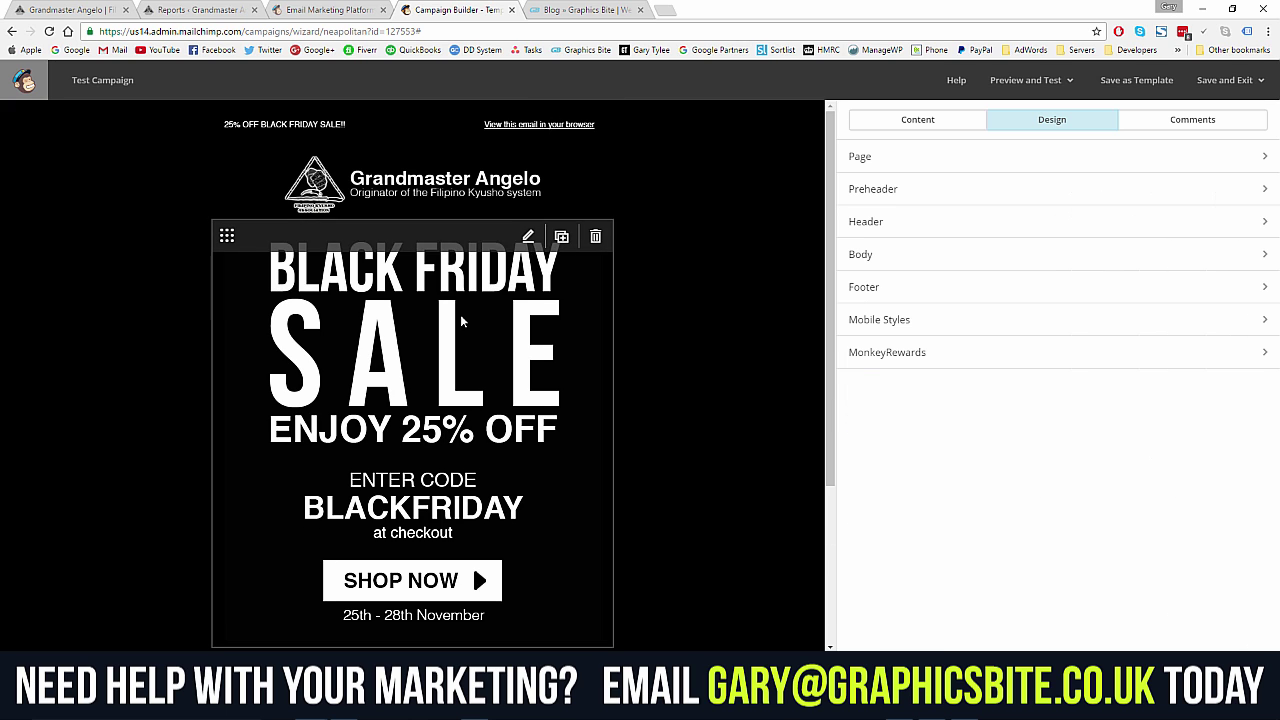
left_click(395, 200)
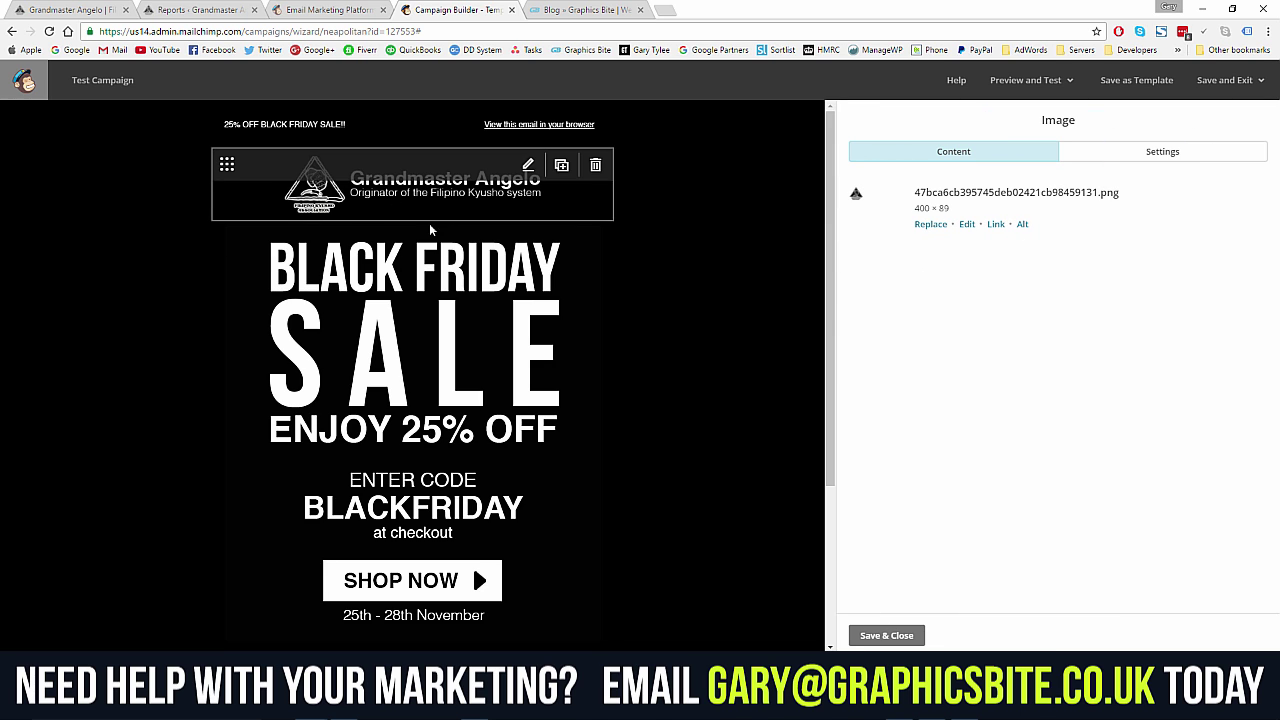
left_click(996, 224)
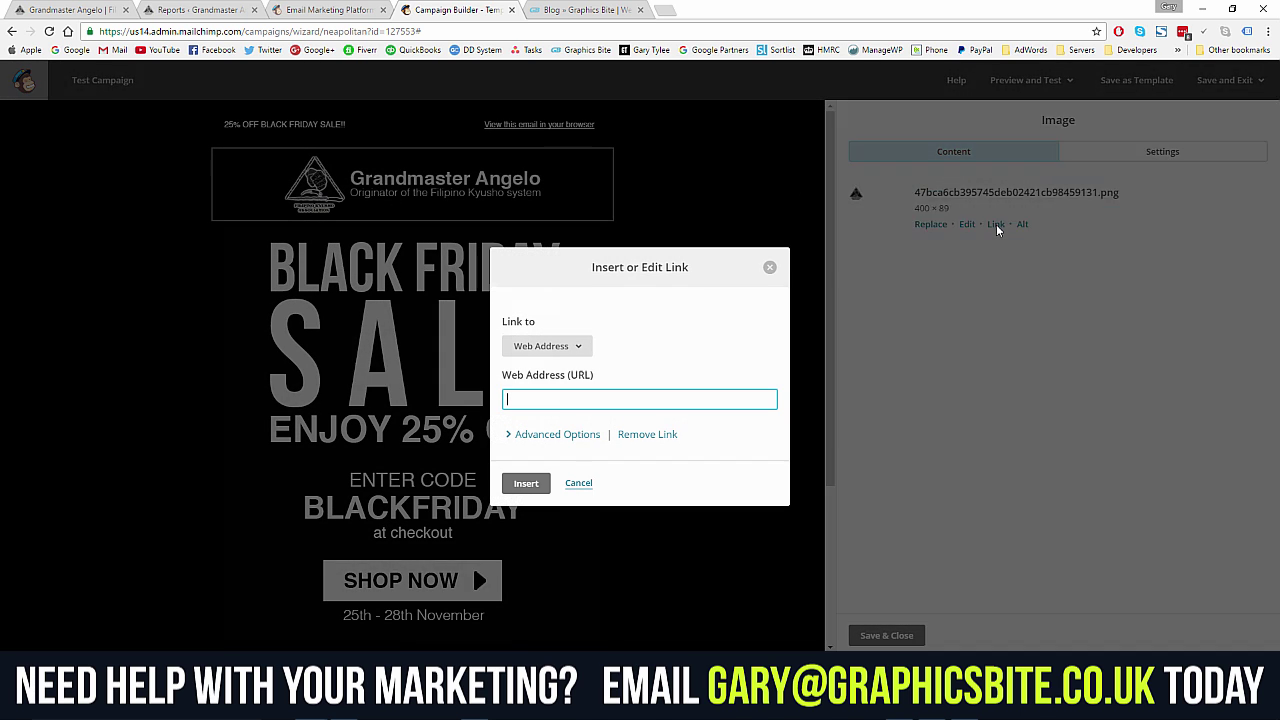
left_click(550, 347)
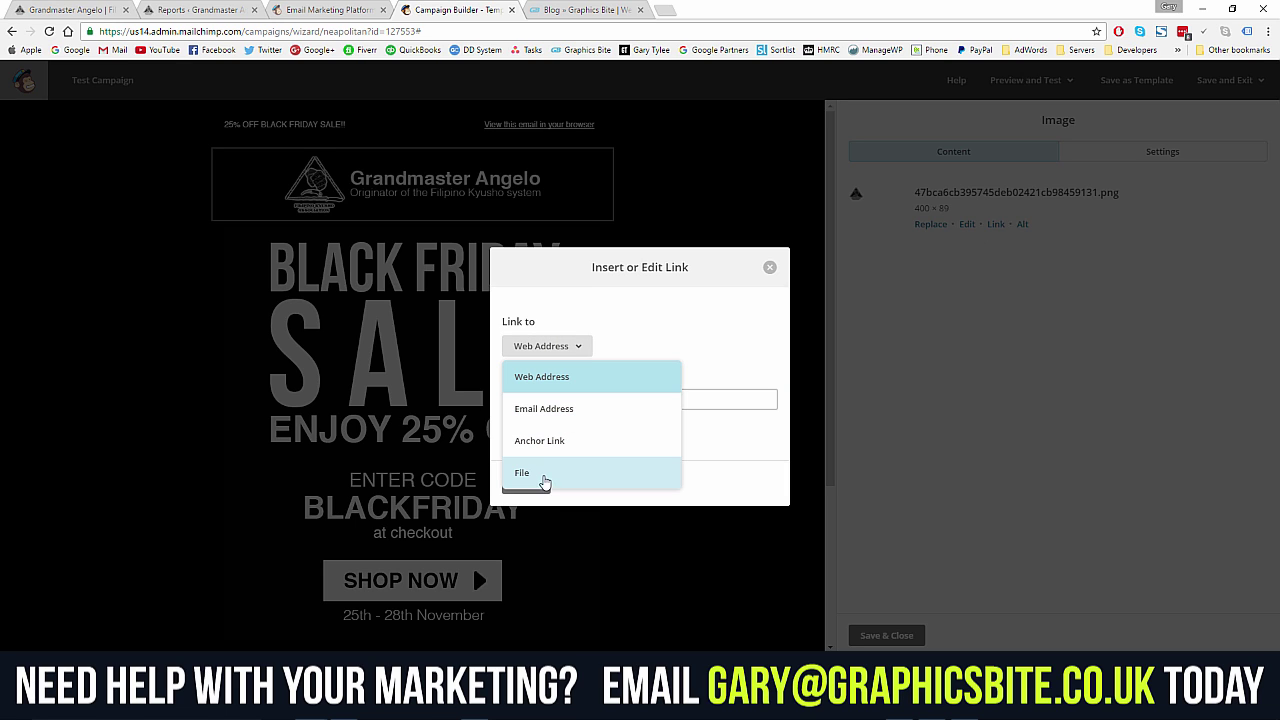
left_click(575, 373)
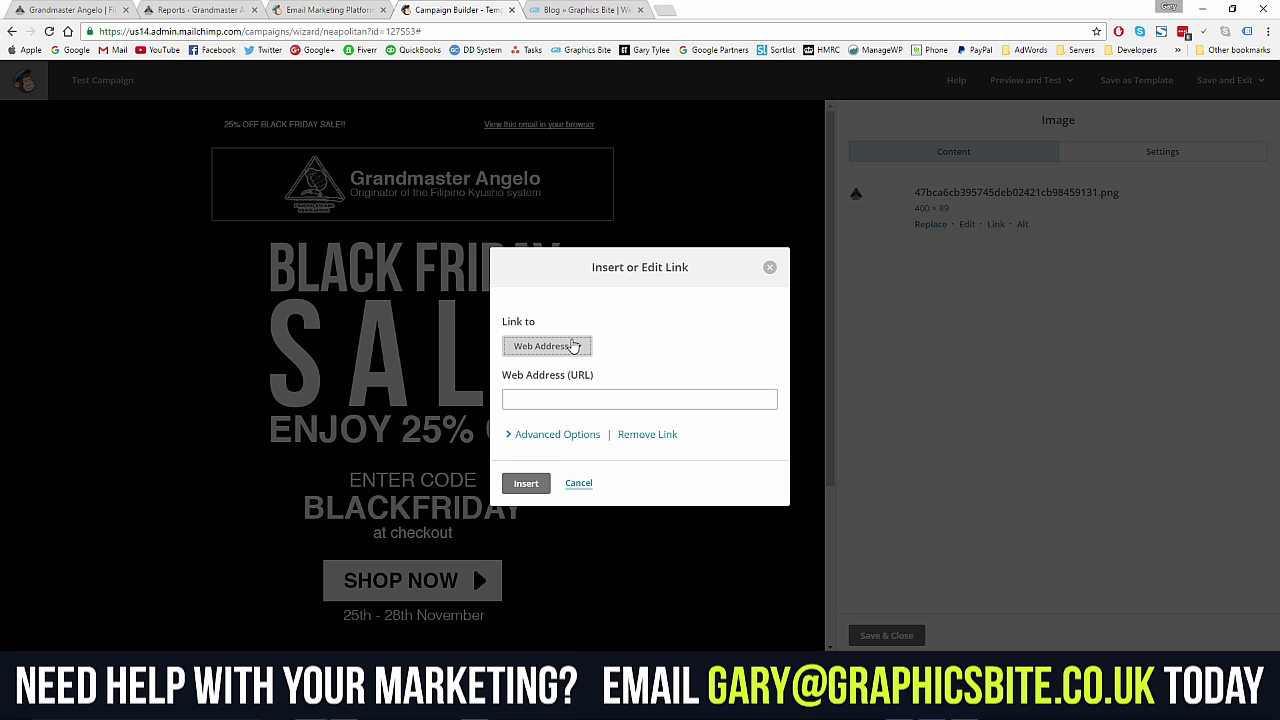
left_click(576, 401)
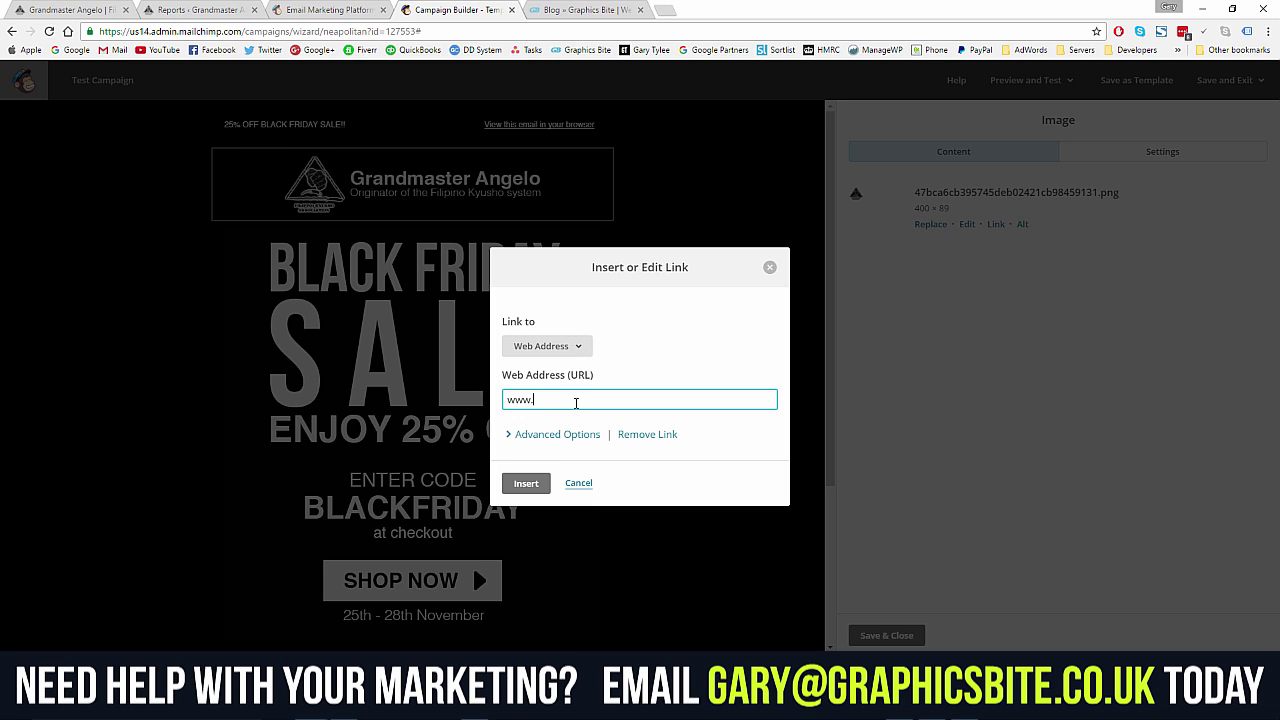
type("www.gmangelo.com")
left_click(526, 484)
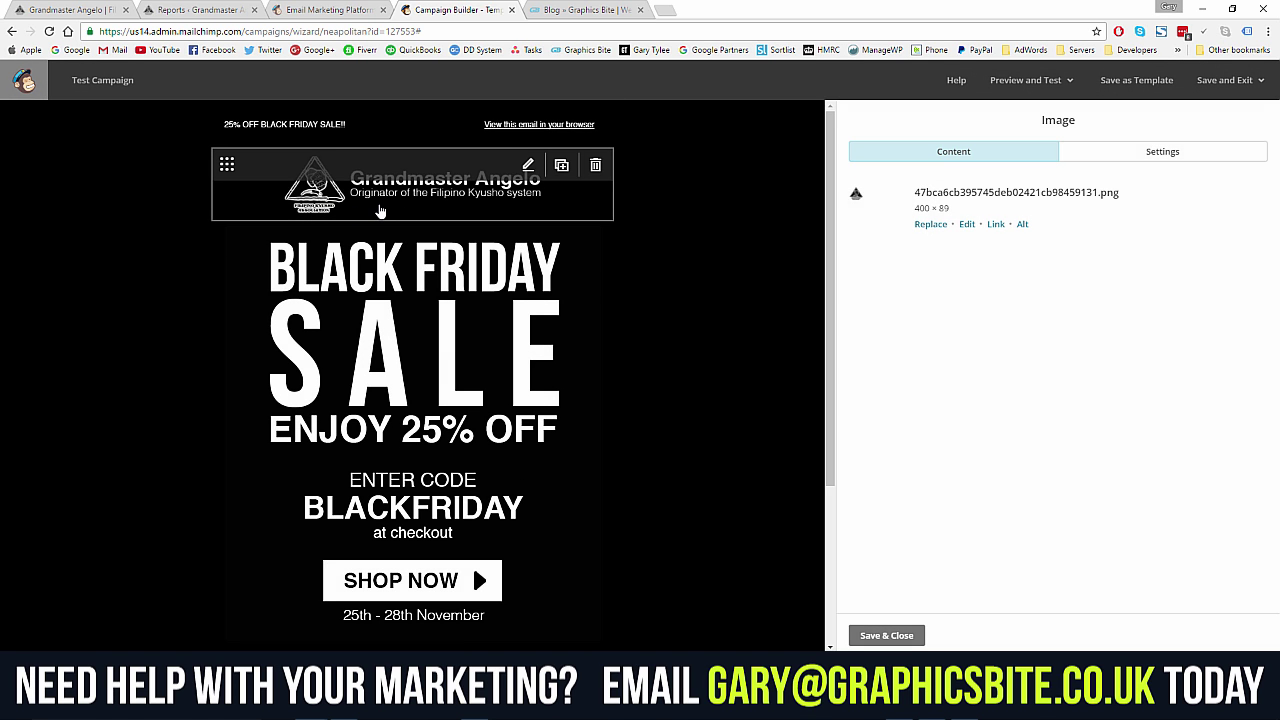
left_click(110, 10)
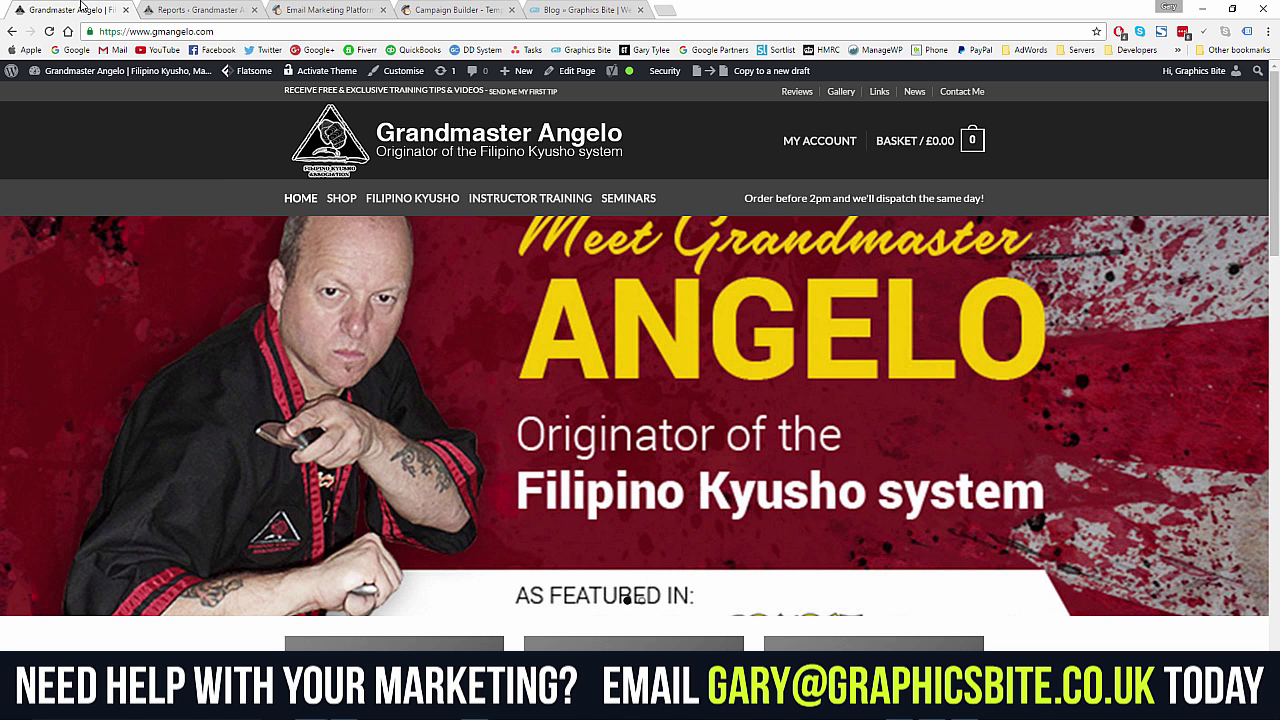
left_click(470, 12)
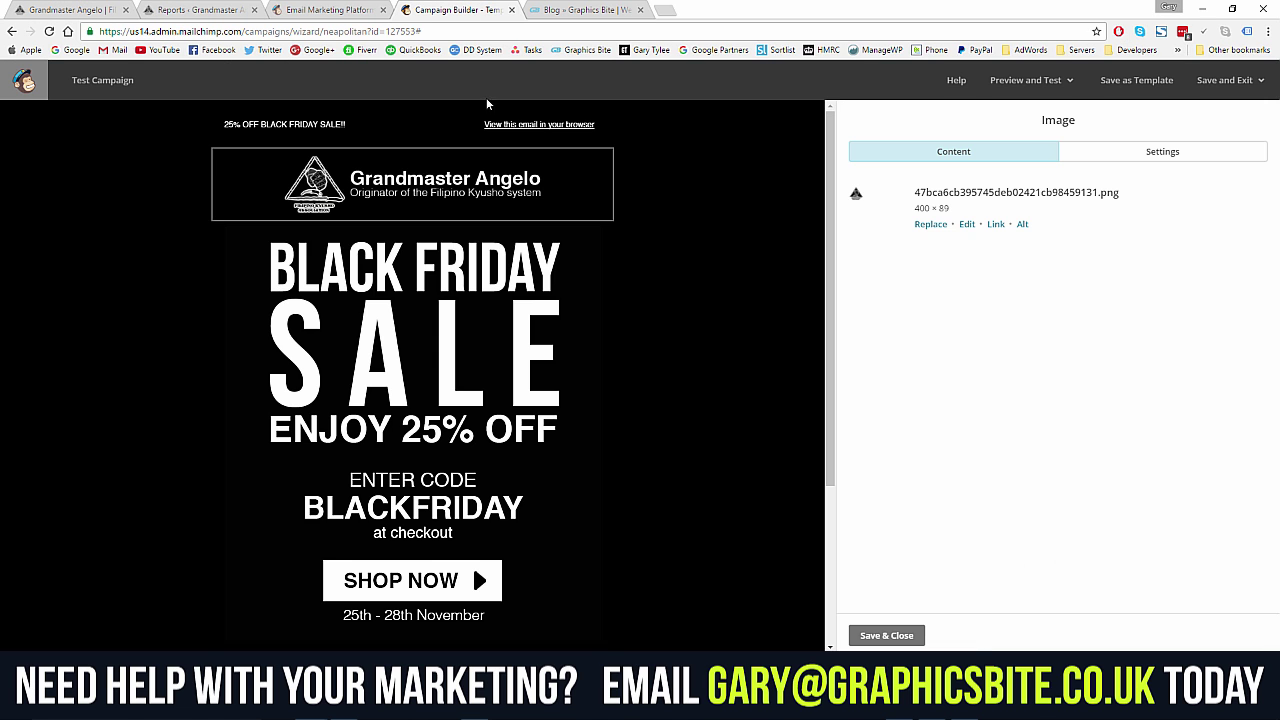
left_click(437, 370)
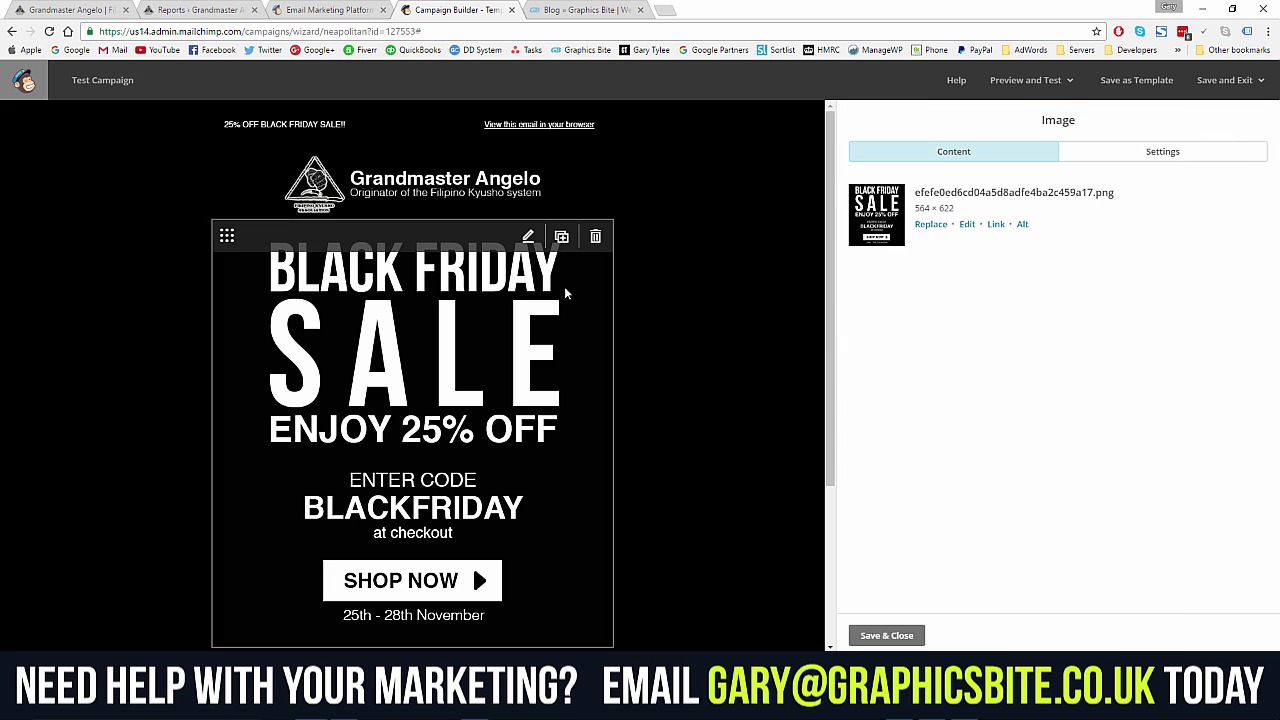
left_click(996, 226)
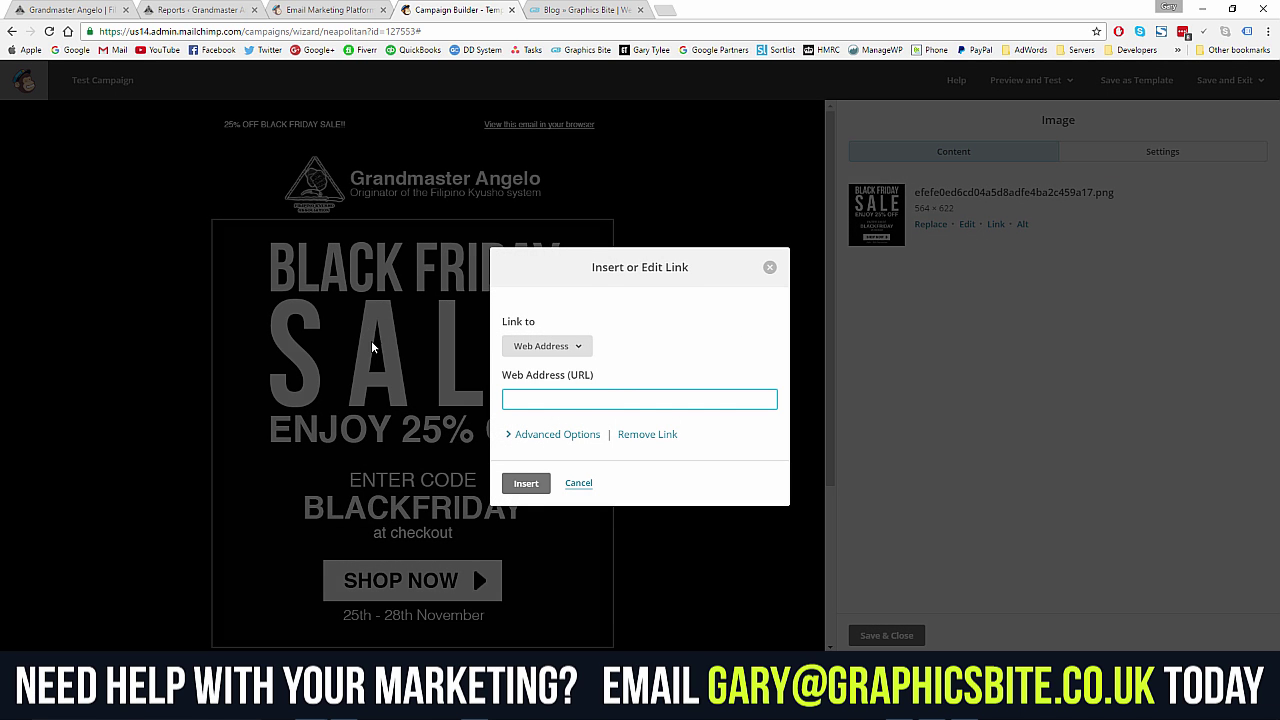
left_click(95, 10)
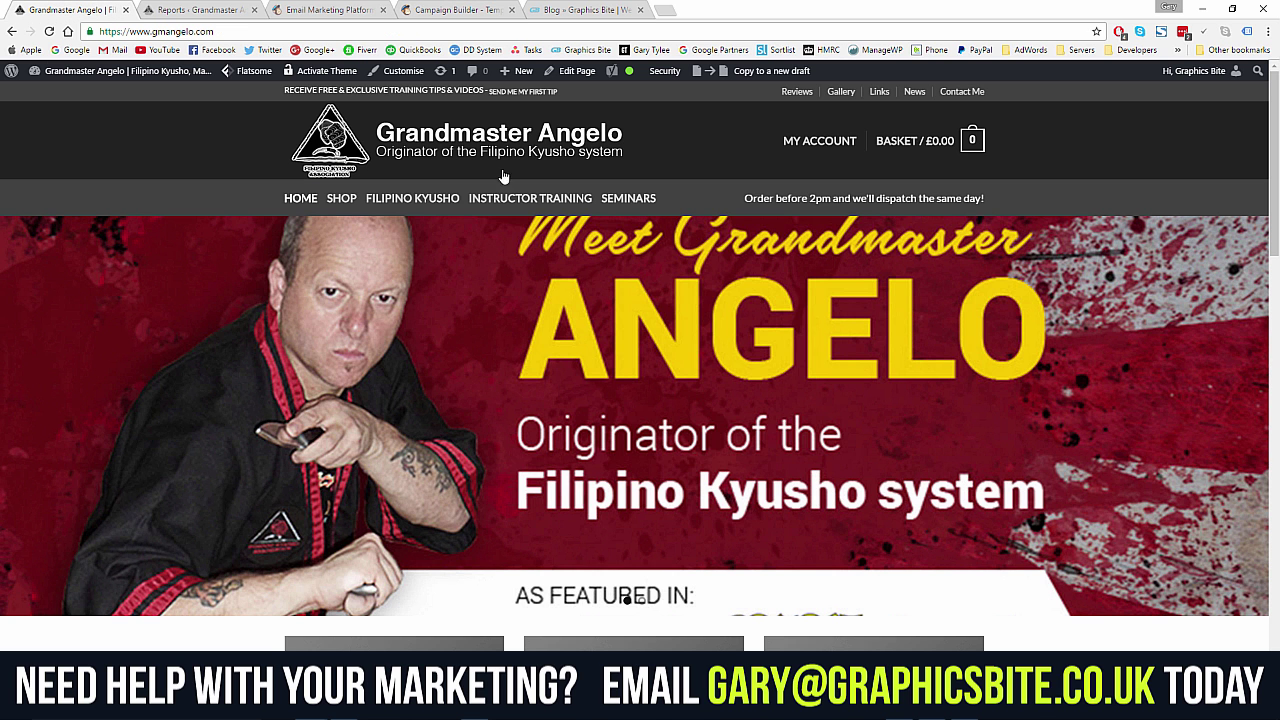
right_click(341, 200)
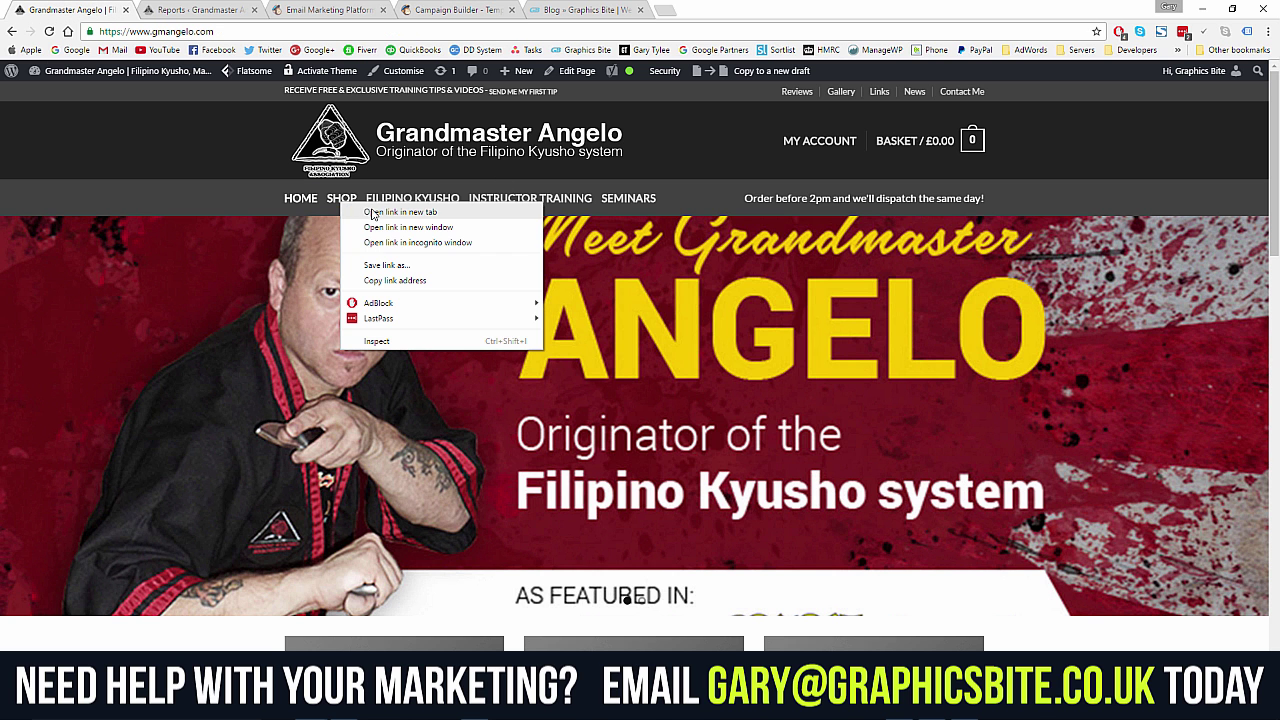
left_click(398, 282)
left_click(453, 10)
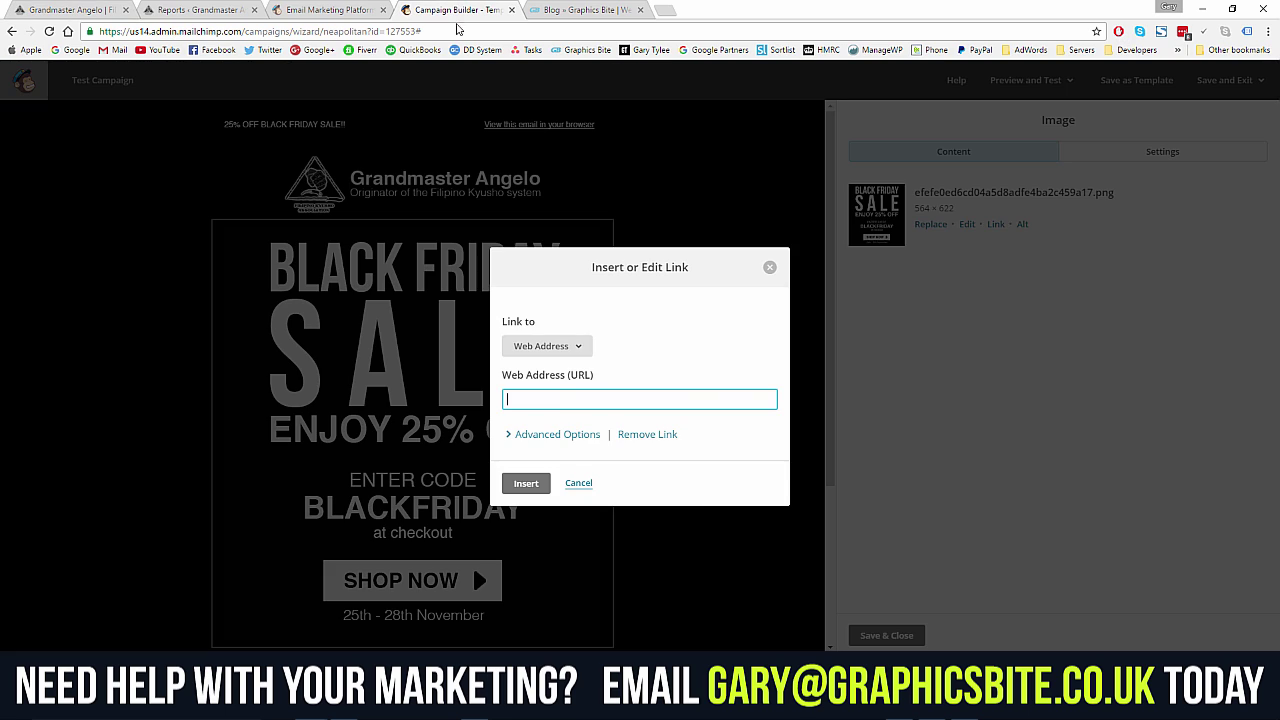
right_click(556, 398)
left_click(580, 477)
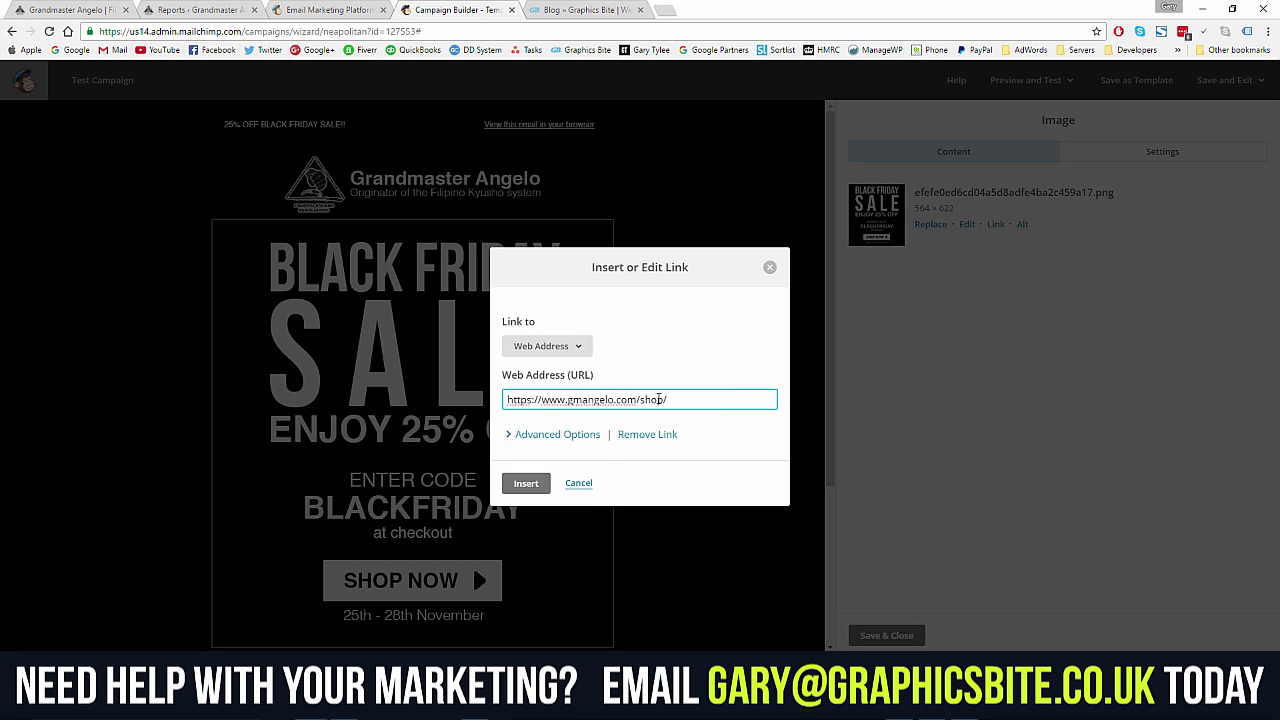
left_click(520, 482)
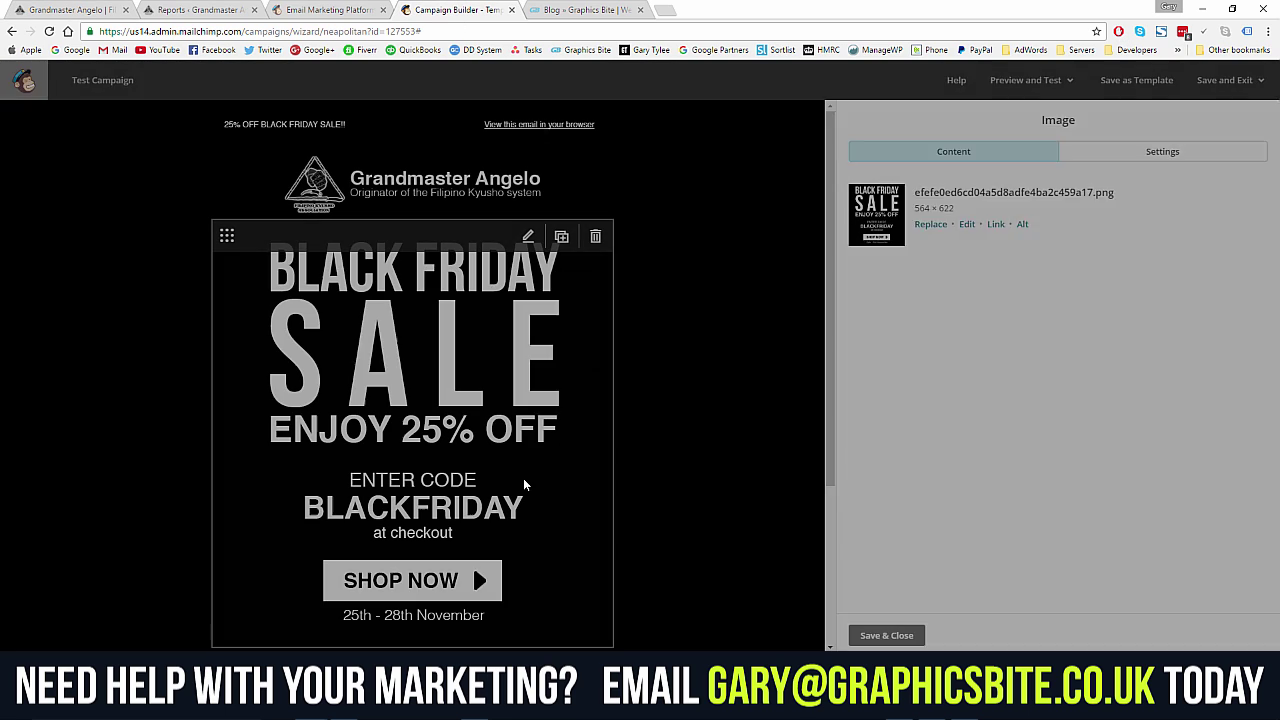
left_click(886, 635)
scroll(489, 421, "down", 3)
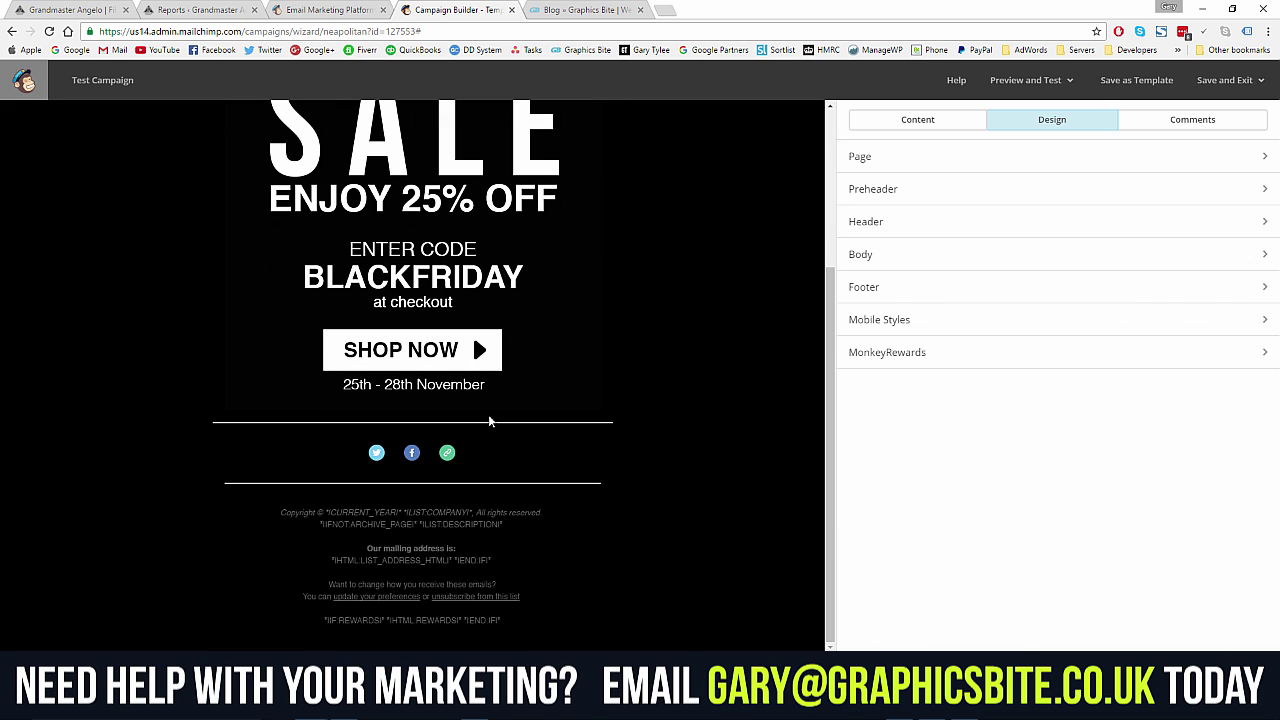
- Keep the Social Follow block and switch its icons to the large layout
left_click(372, 453)
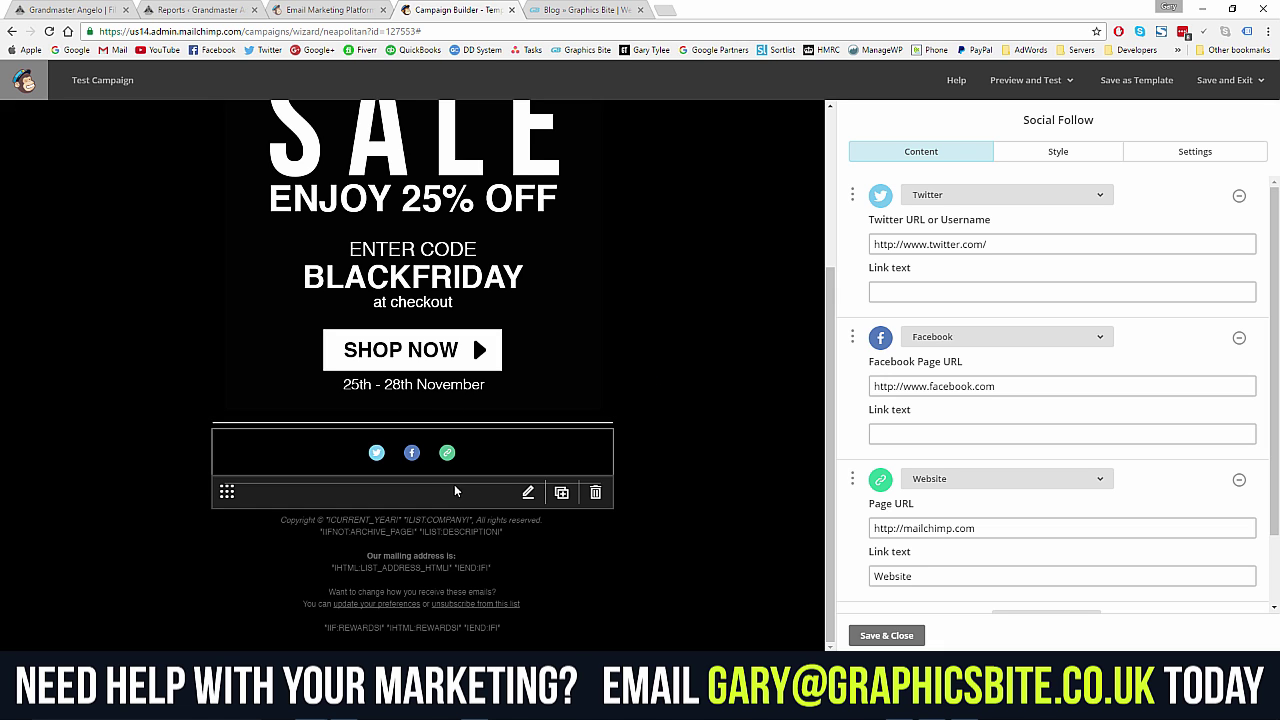
left_click(595, 448)
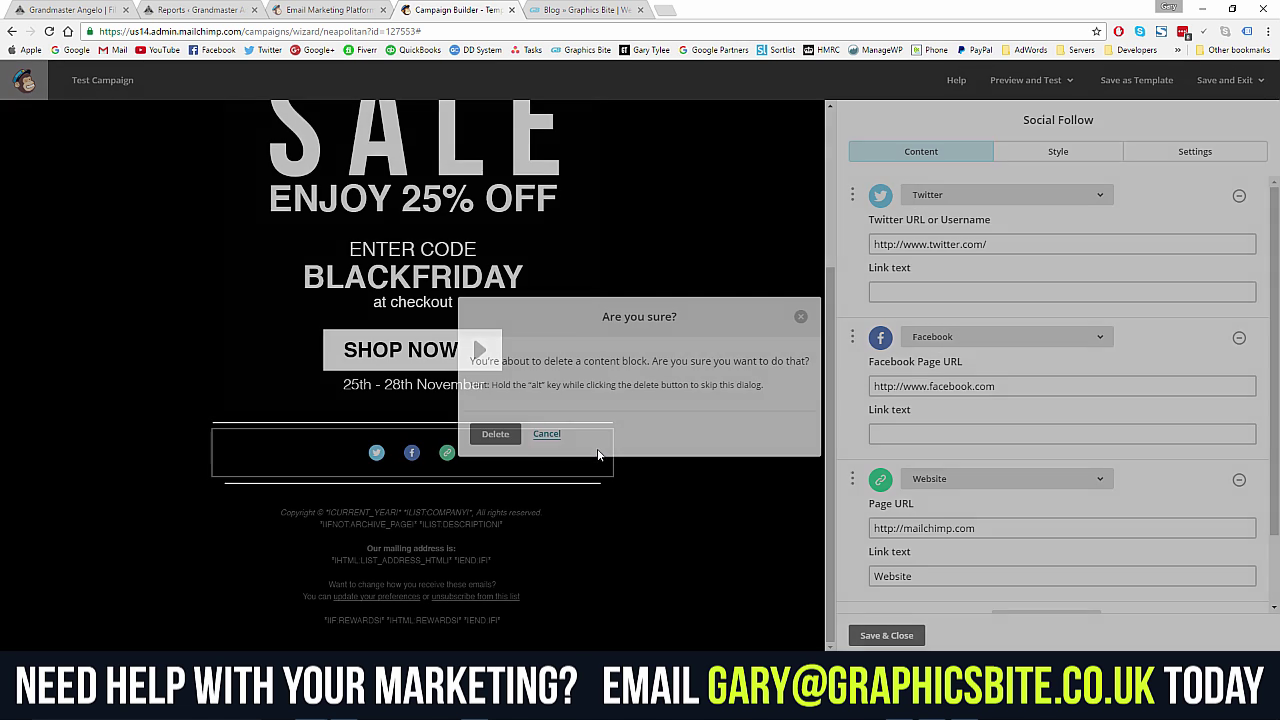
left_click(492, 444)
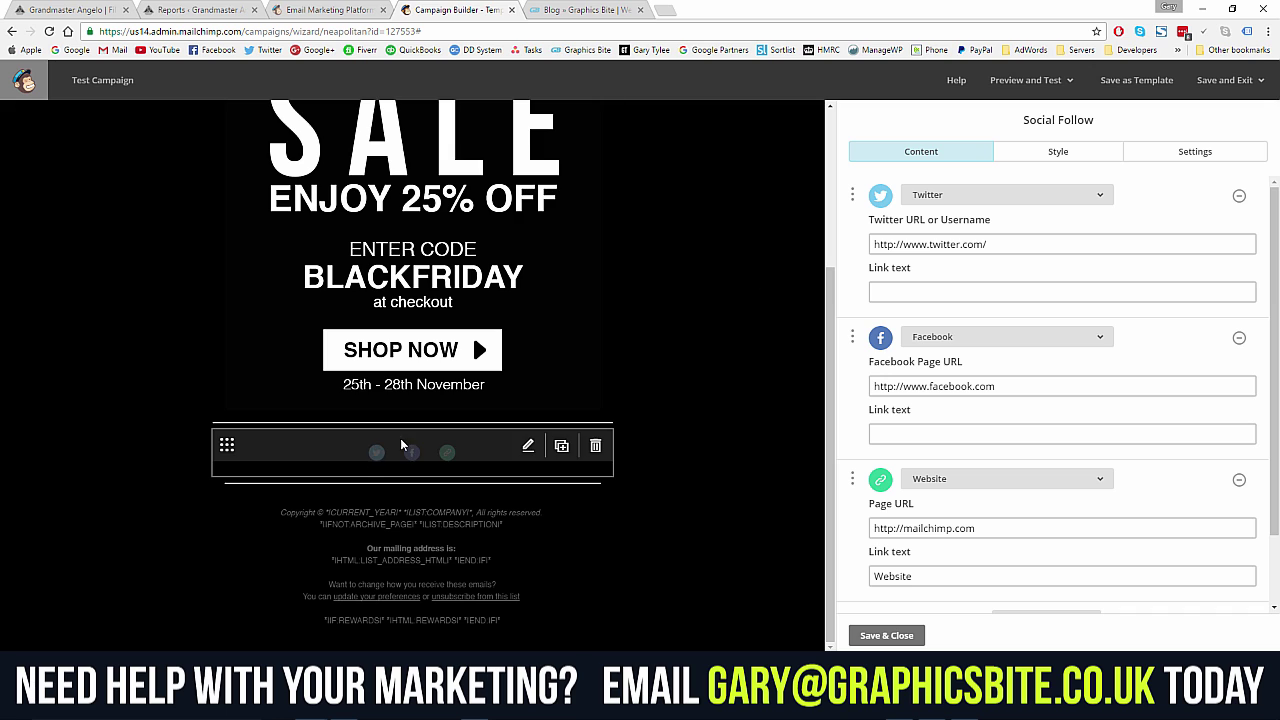
left_click(1059, 152)
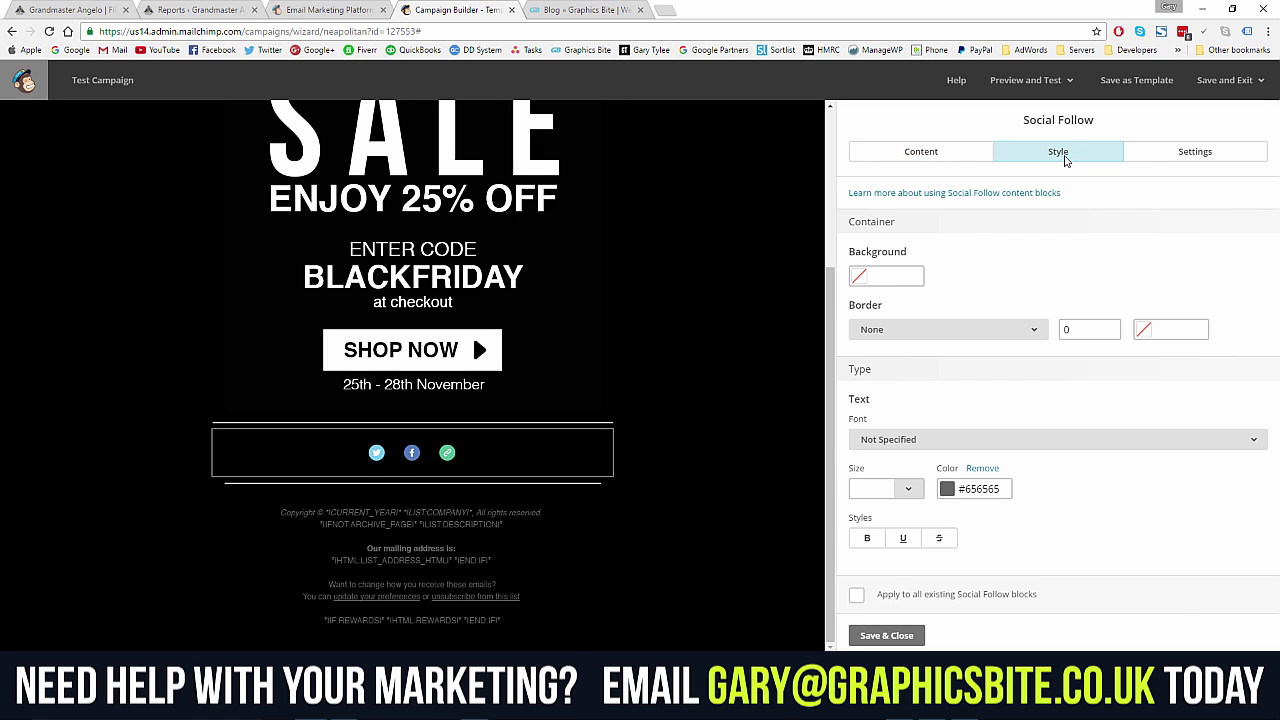
left_click(1150, 158)
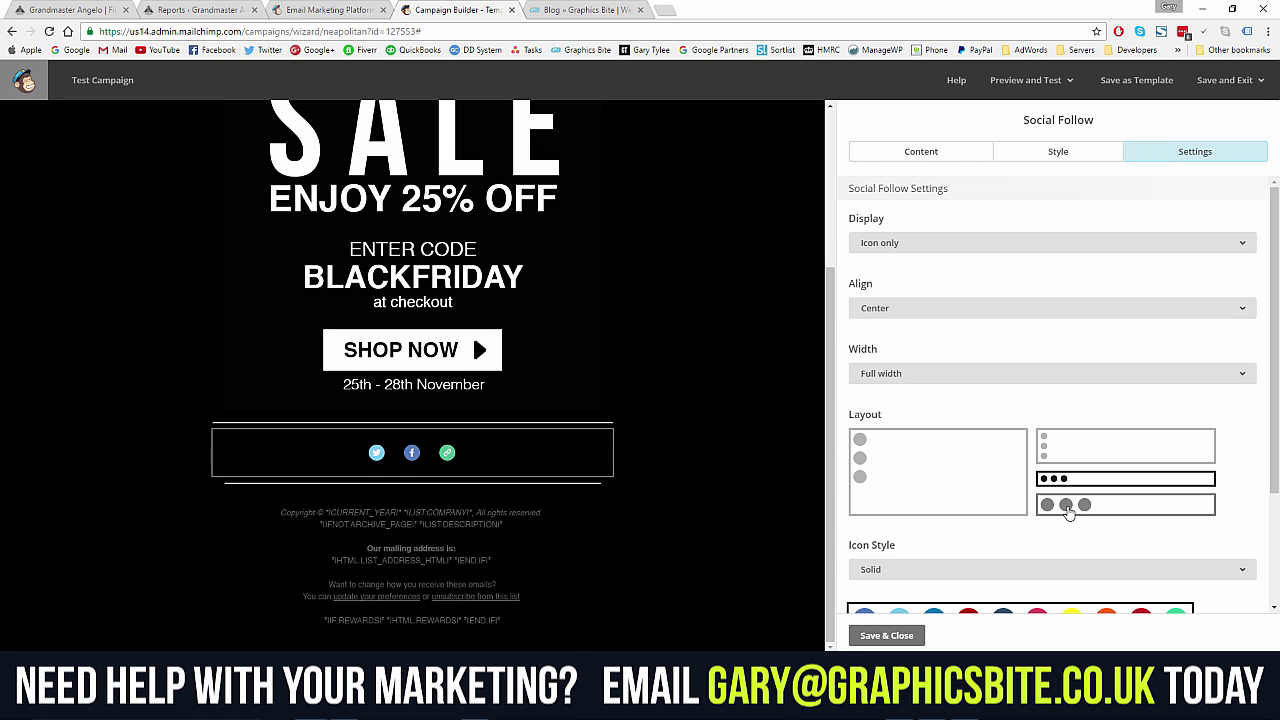
left_click(1068, 507)
- After trying the black circle style, settle on white circle social icons
scroll(1040, 508, "down", 2)
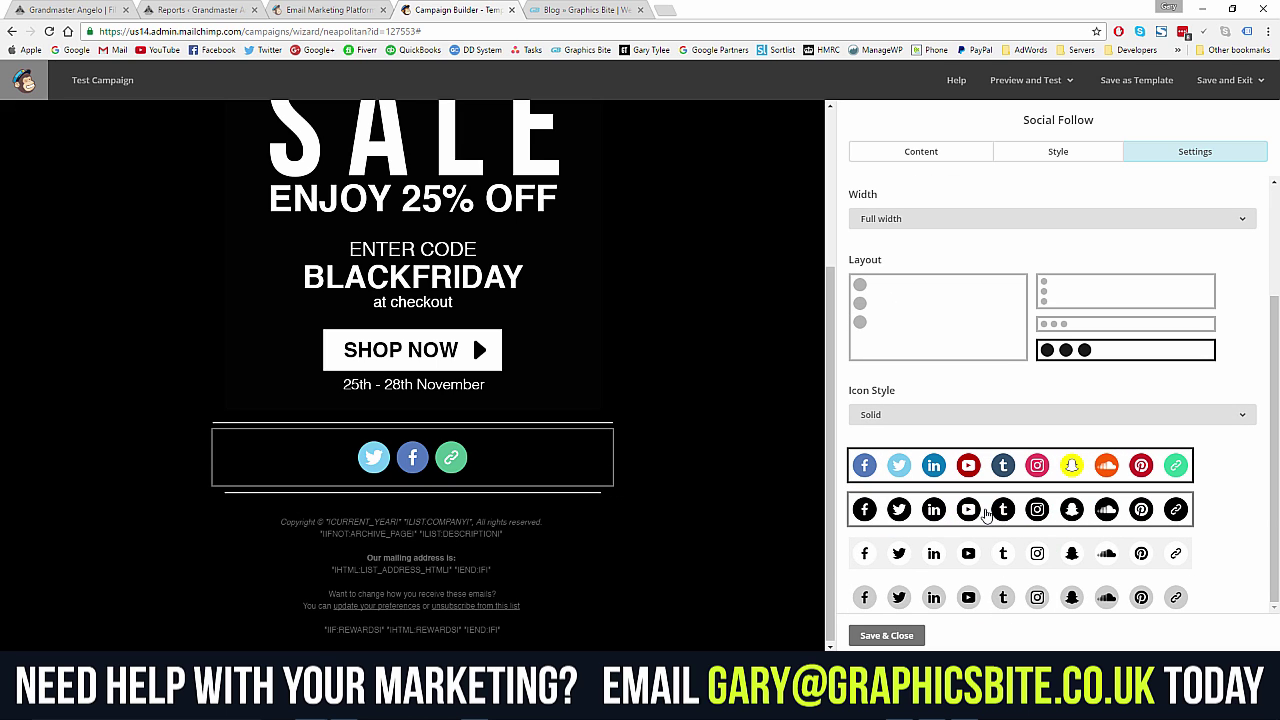
left_click(1001, 512)
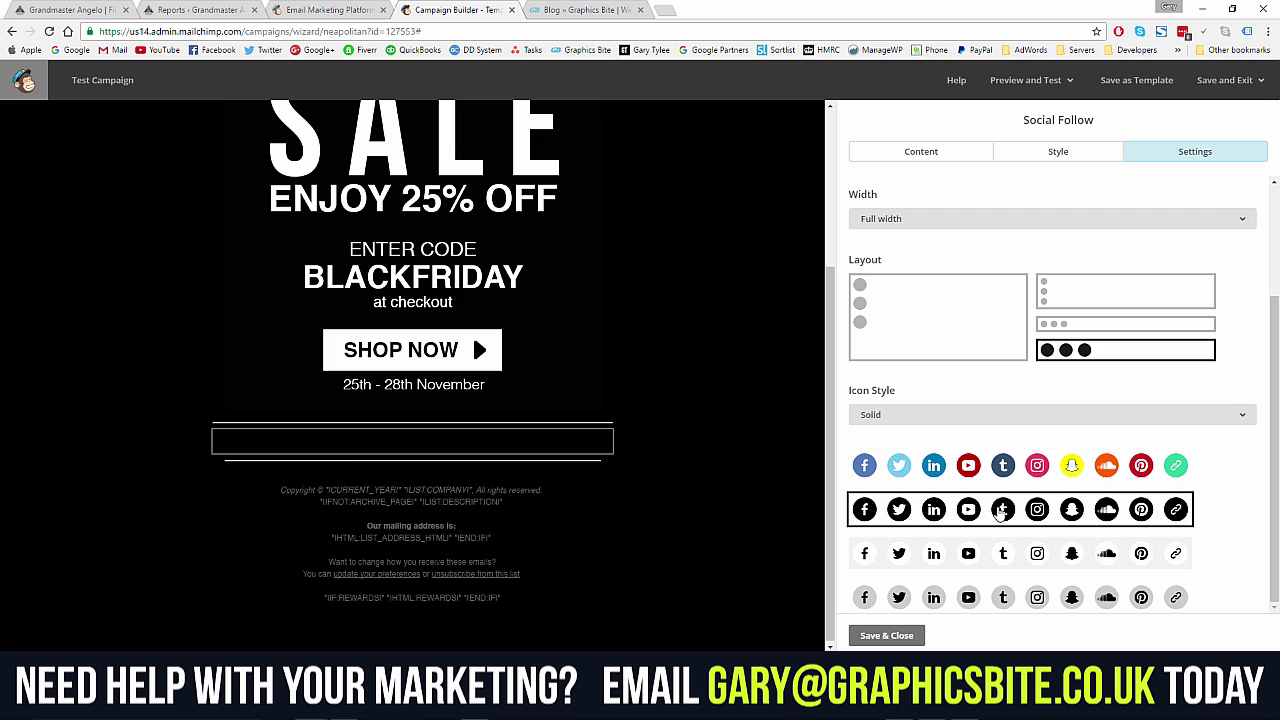
left_click(999, 558)
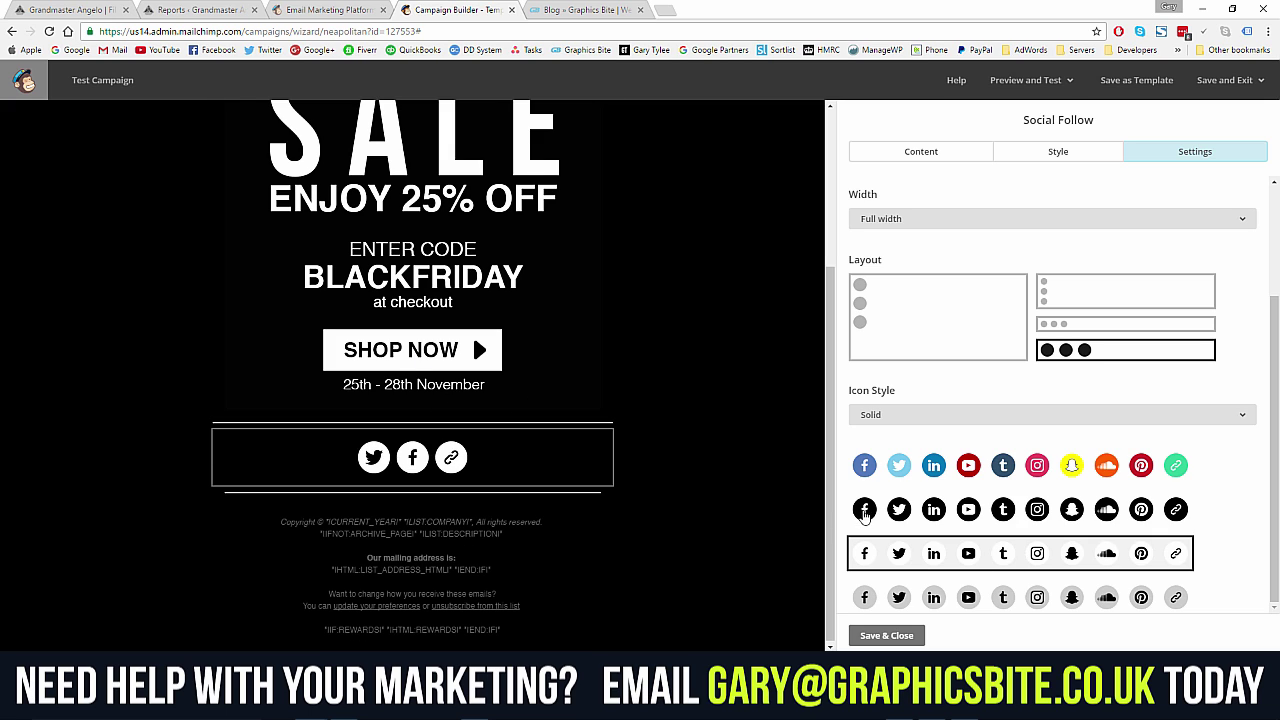
mouse_move(573, 467)
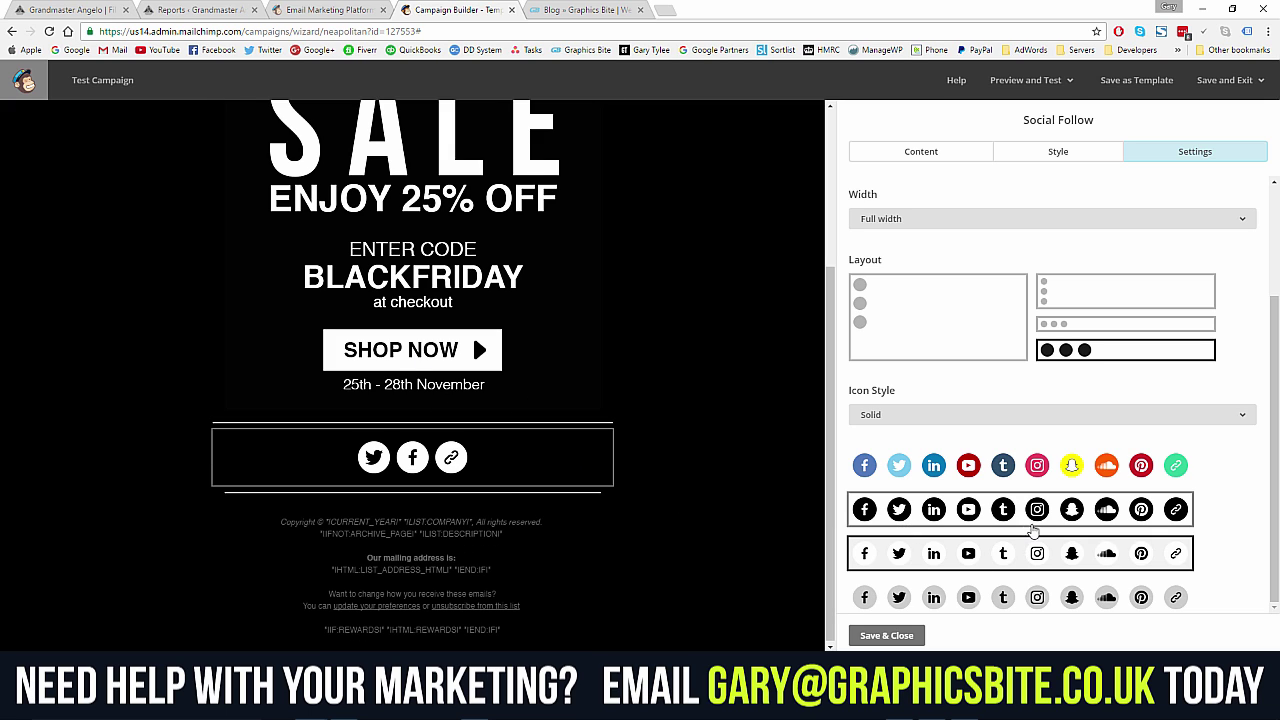
left_click(908, 530)
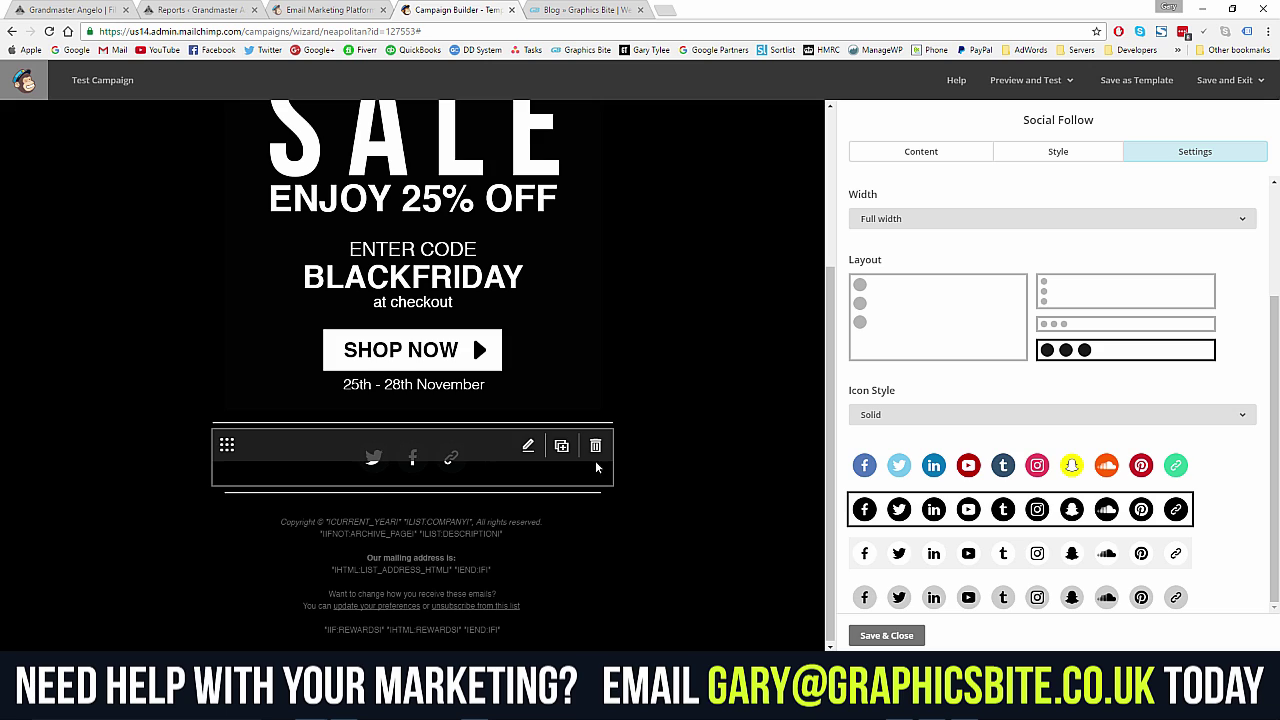
left_click(879, 575)
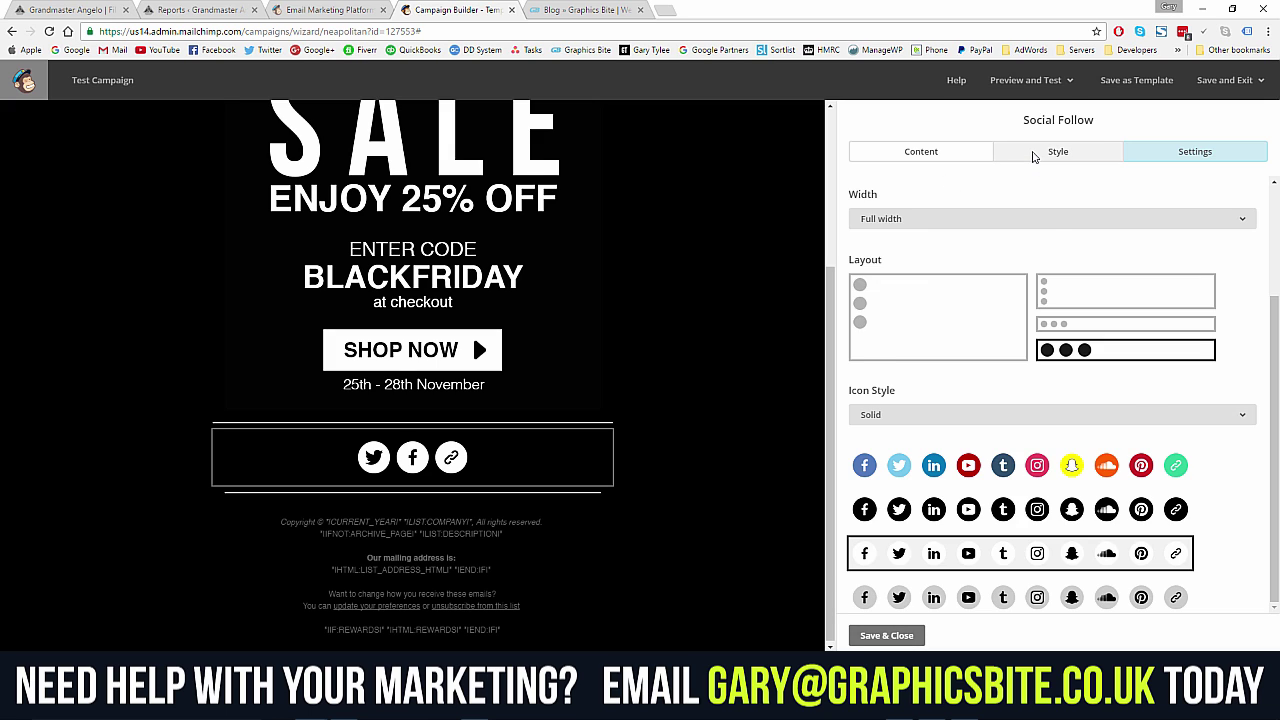
- Rearrange the social services into Facebook, Twitter, YouTube and Website
left_click(1035, 158)
left_click(921, 151)
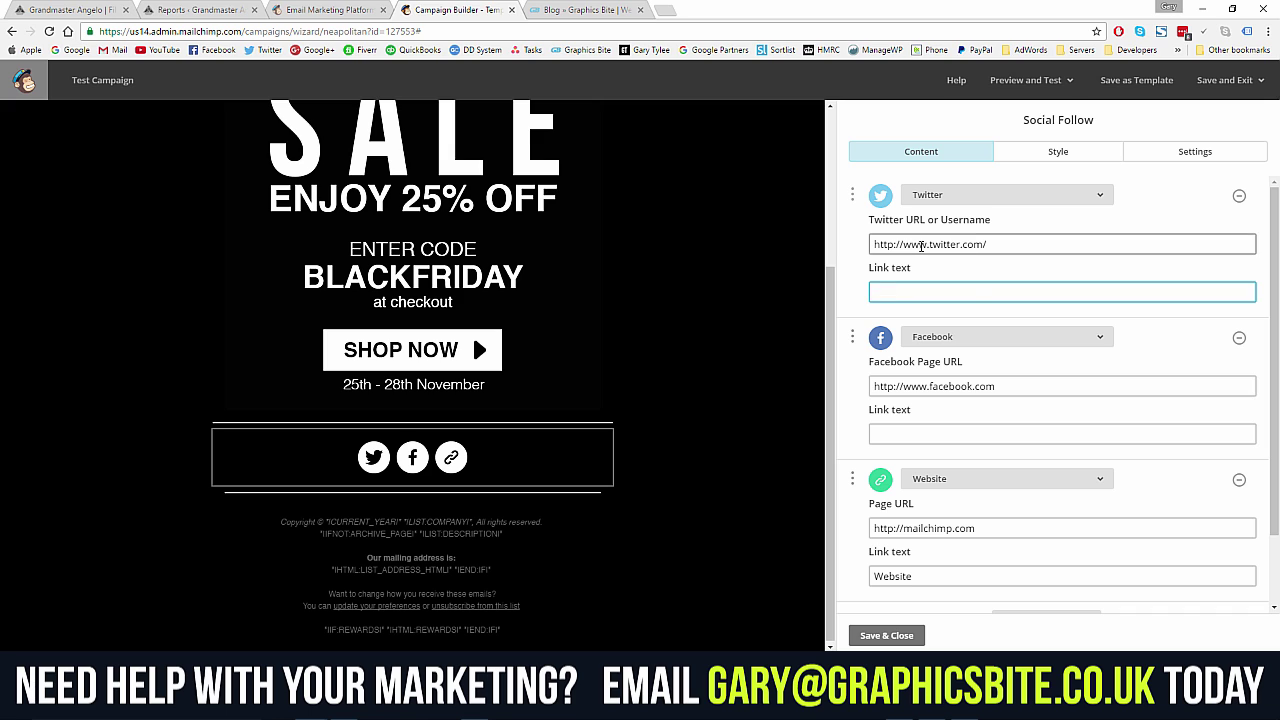
left_click(1239, 196)
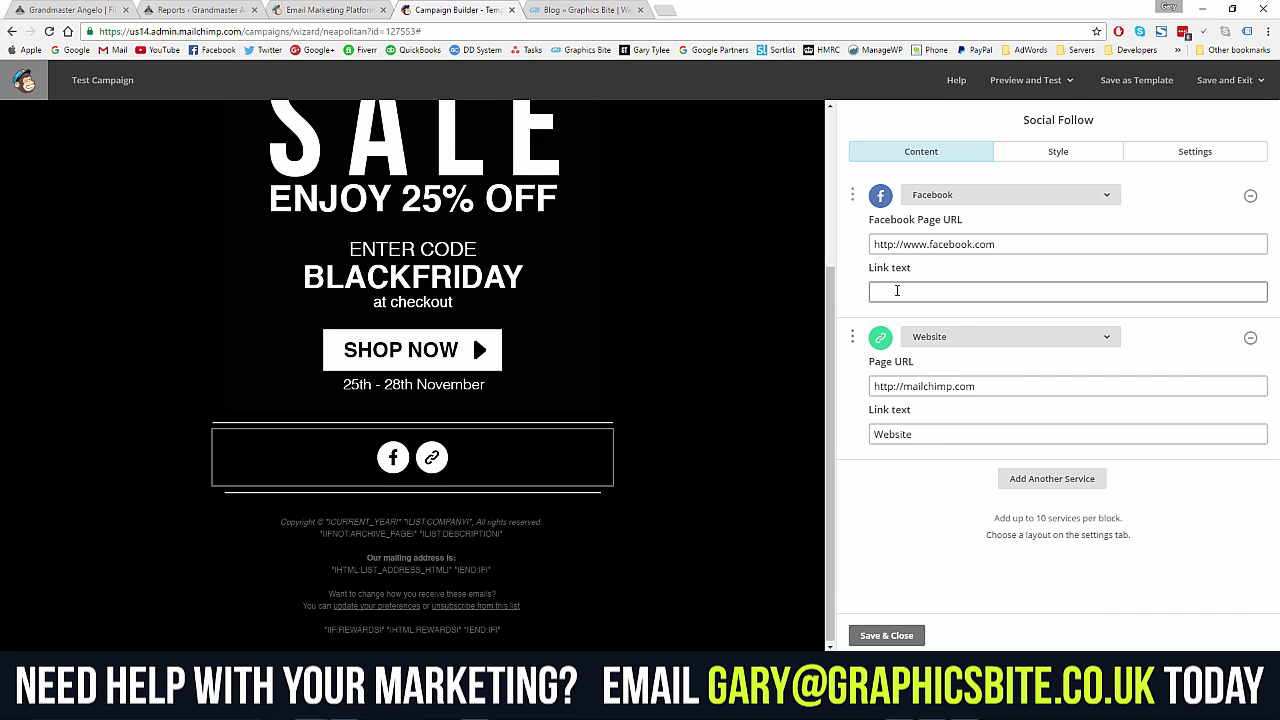
left_click(1250, 337)
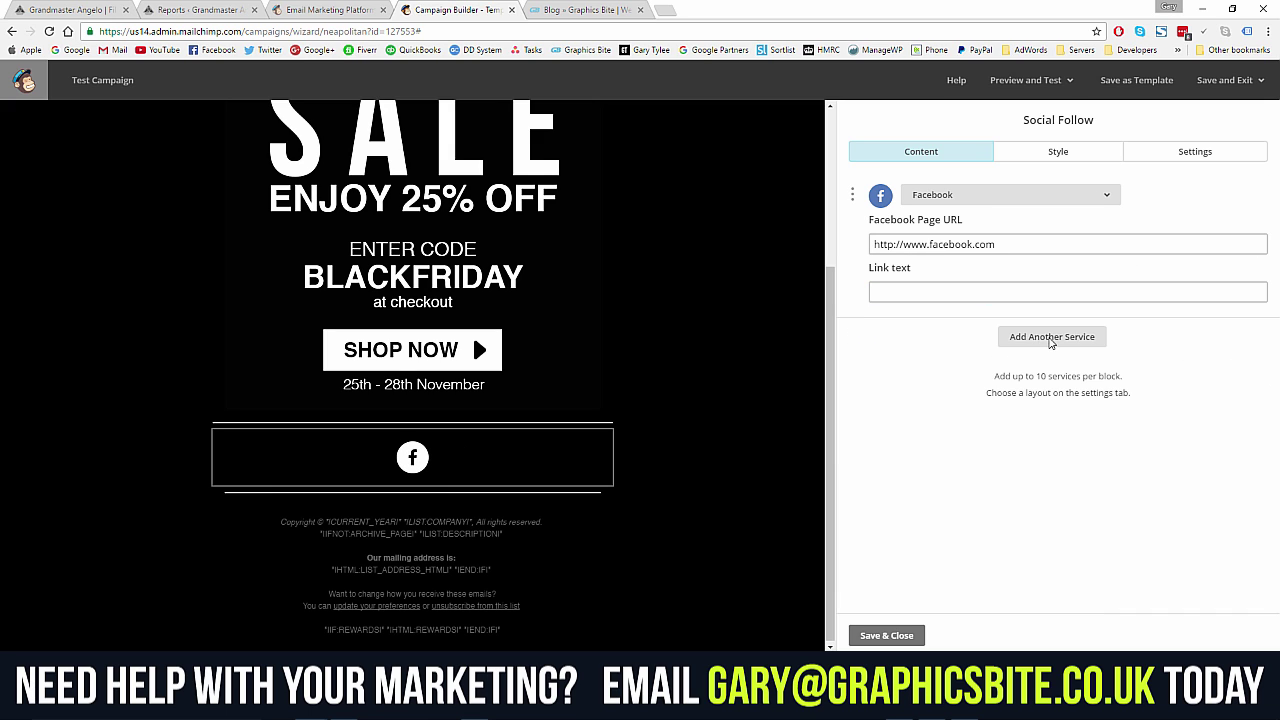
left_click(1052, 338)
left_click(973, 336)
scroll(971, 443, "up", 5)
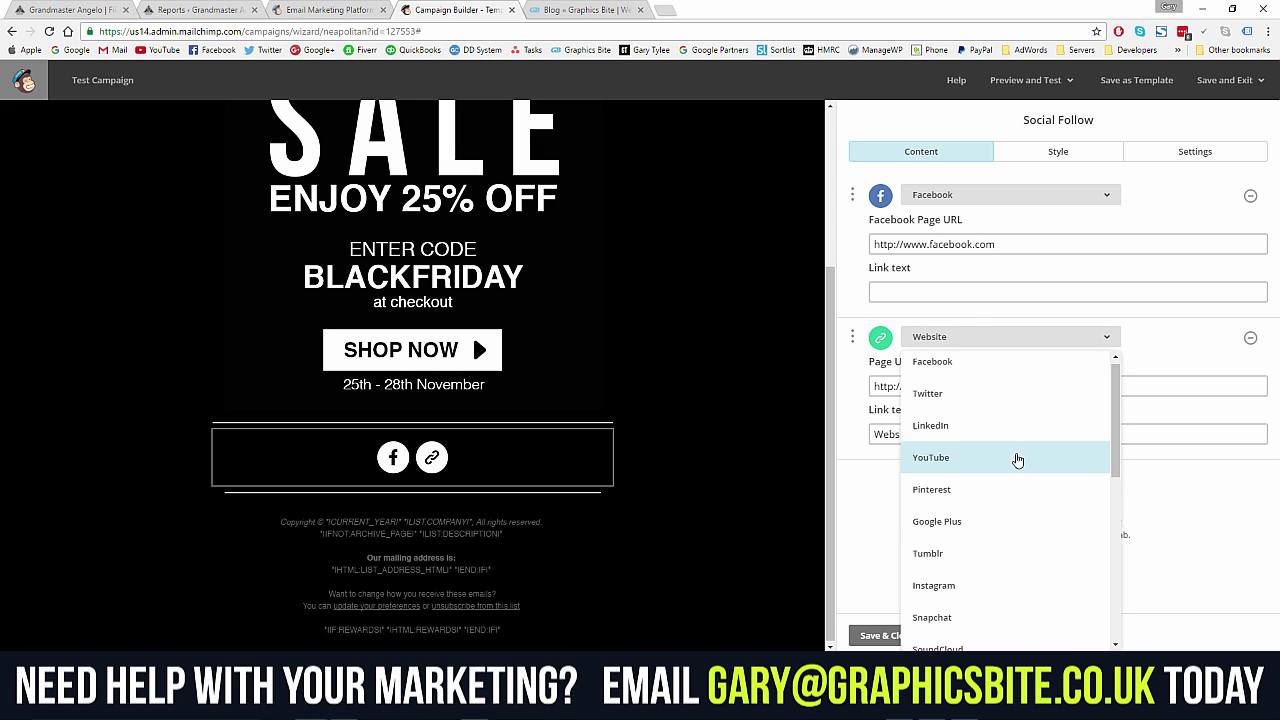
left_click(971, 400)
left_click(1058, 479)
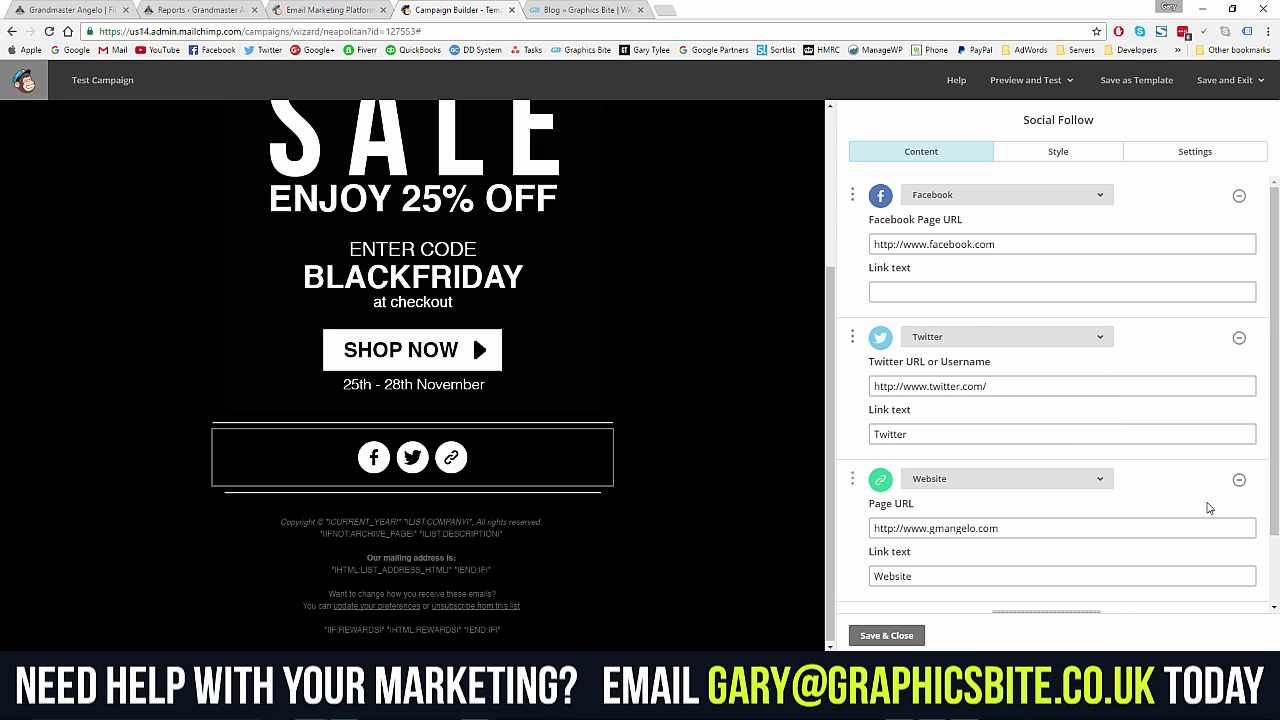
left_click(1015, 489)
scroll(969, 371, "up", 5)
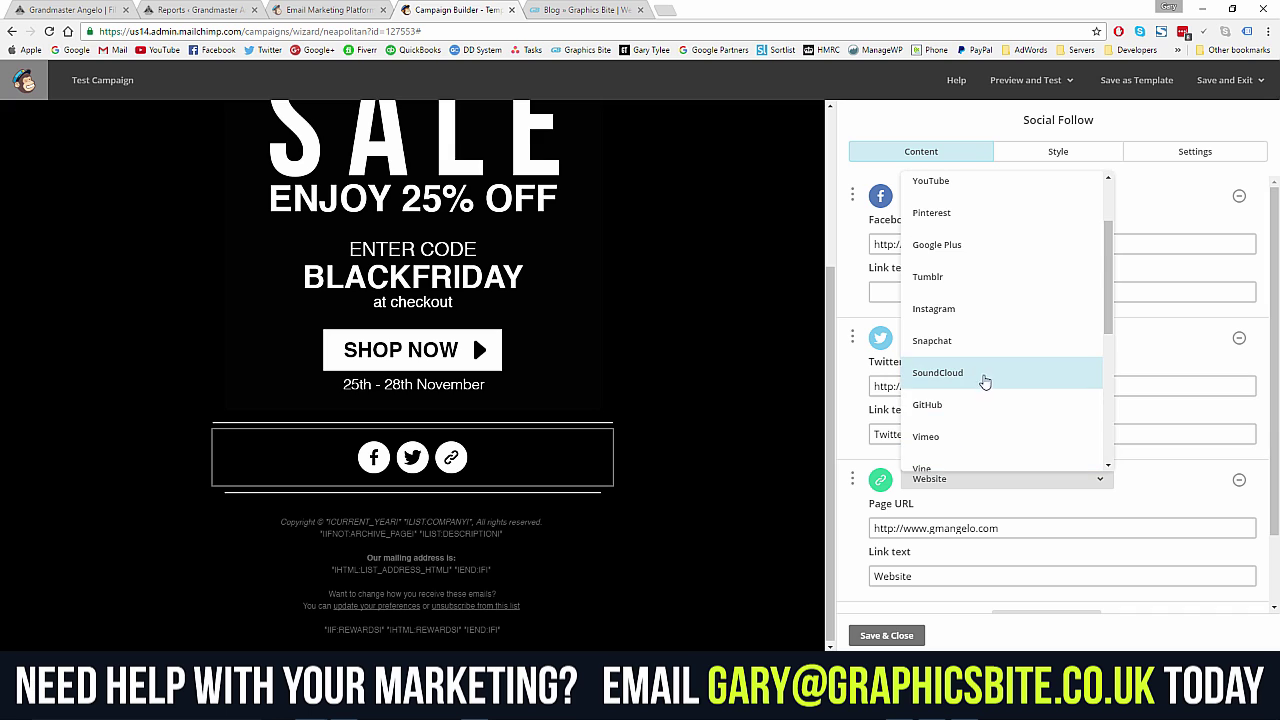
scroll(987, 260, "up", 1)
left_click(966, 285)
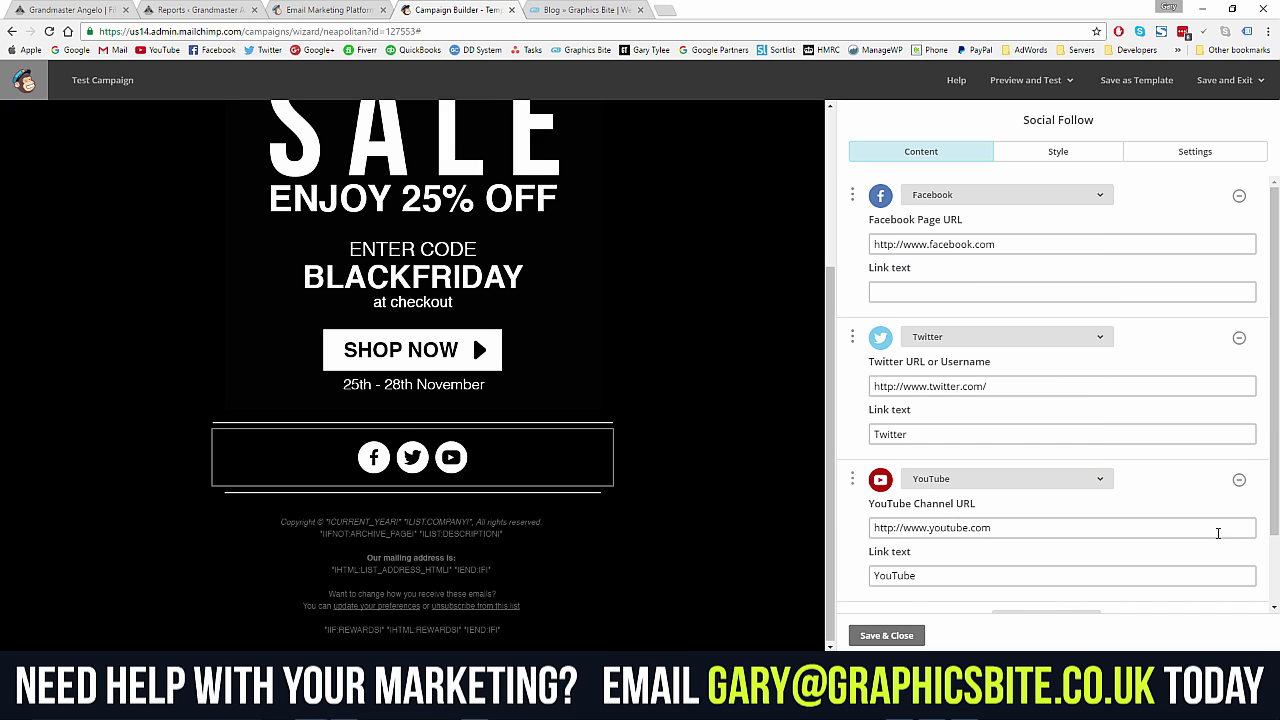
scroll(1275, 517, "down", 2)
left_click(1046, 535)
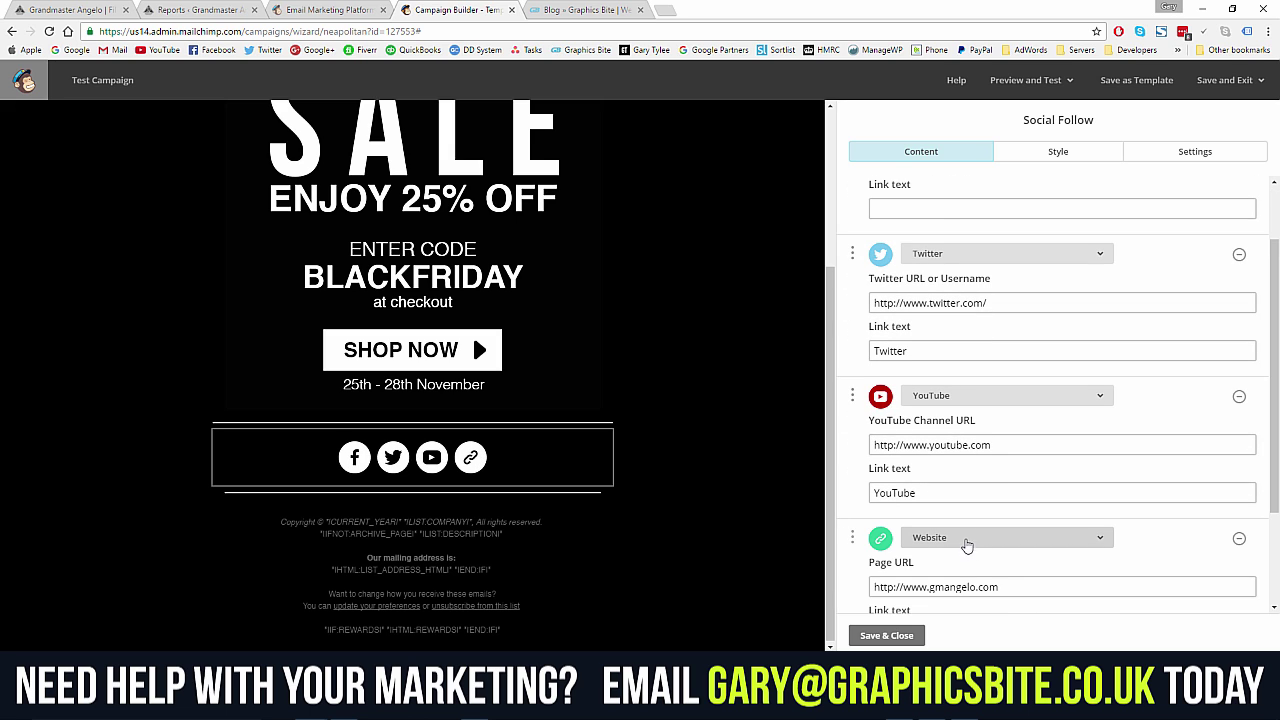
scroll(1020, 580, "down", 2)
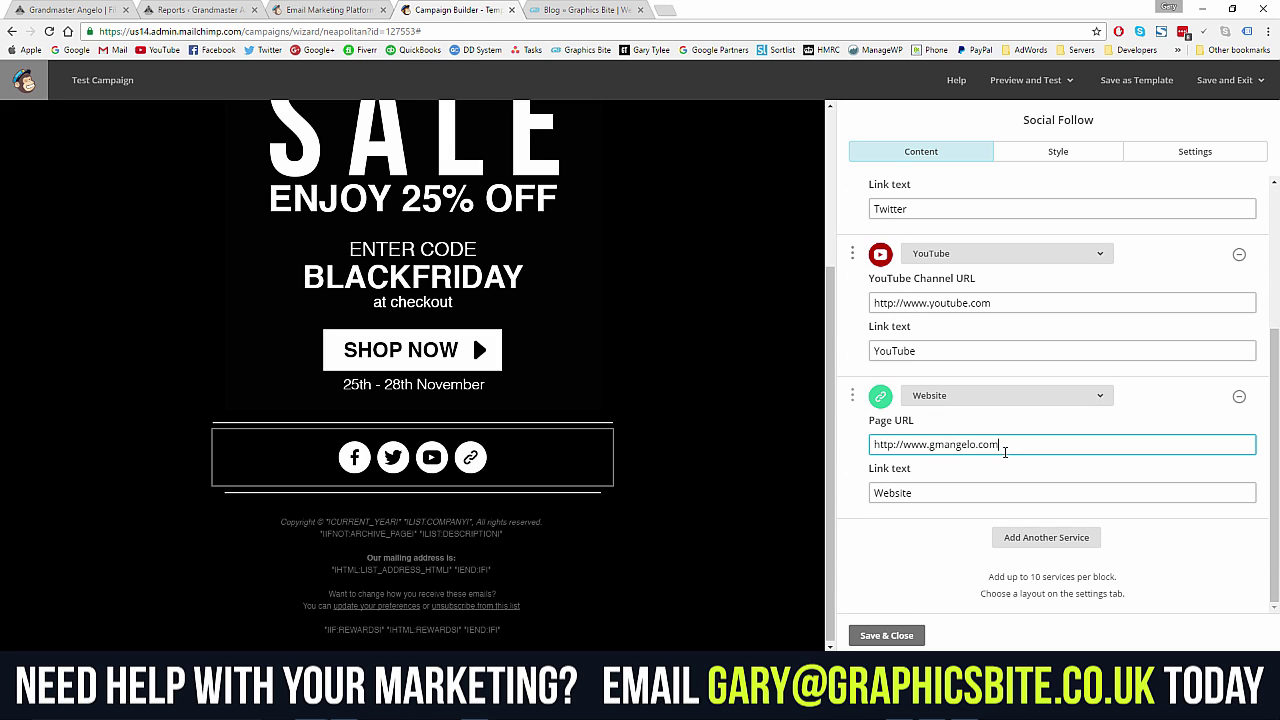
- Complete the YouTube, Twitter and Facebook URLs with the business's handles and save the block
left_click(1005, 449)
left_click(1016, 304)
type("/gmangelo")
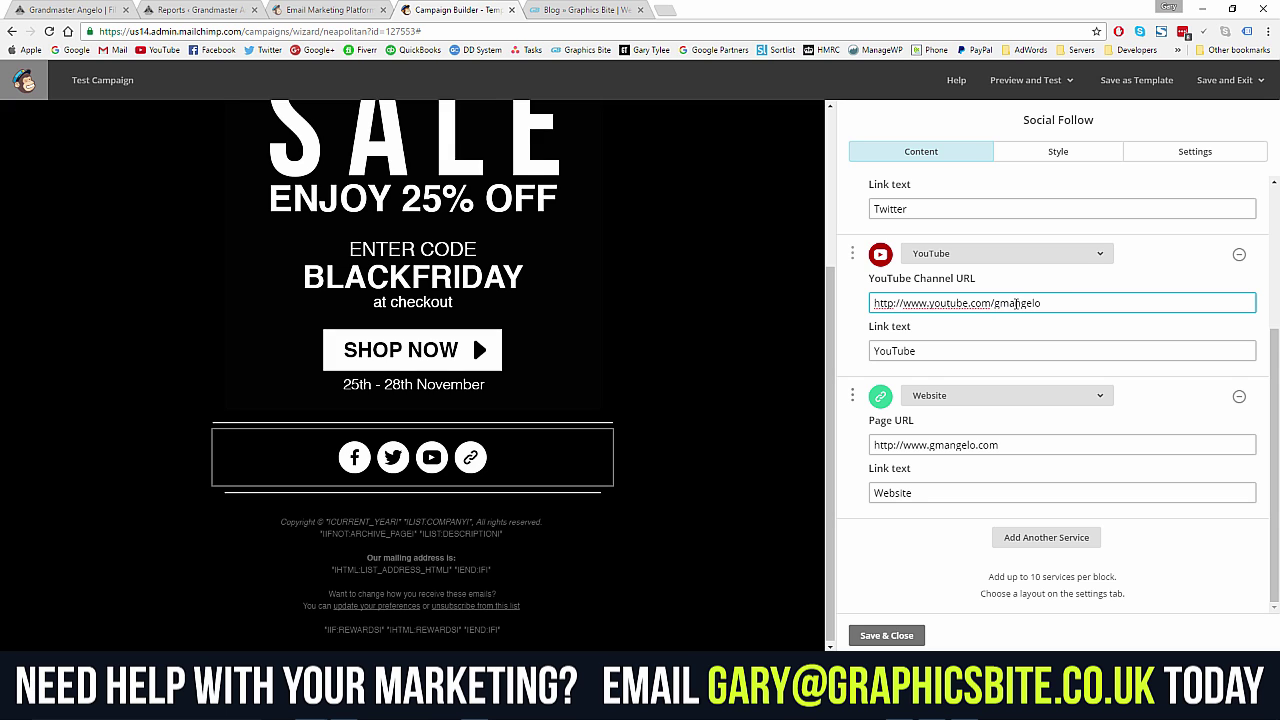
scroll(1040, 320, "up", 2)
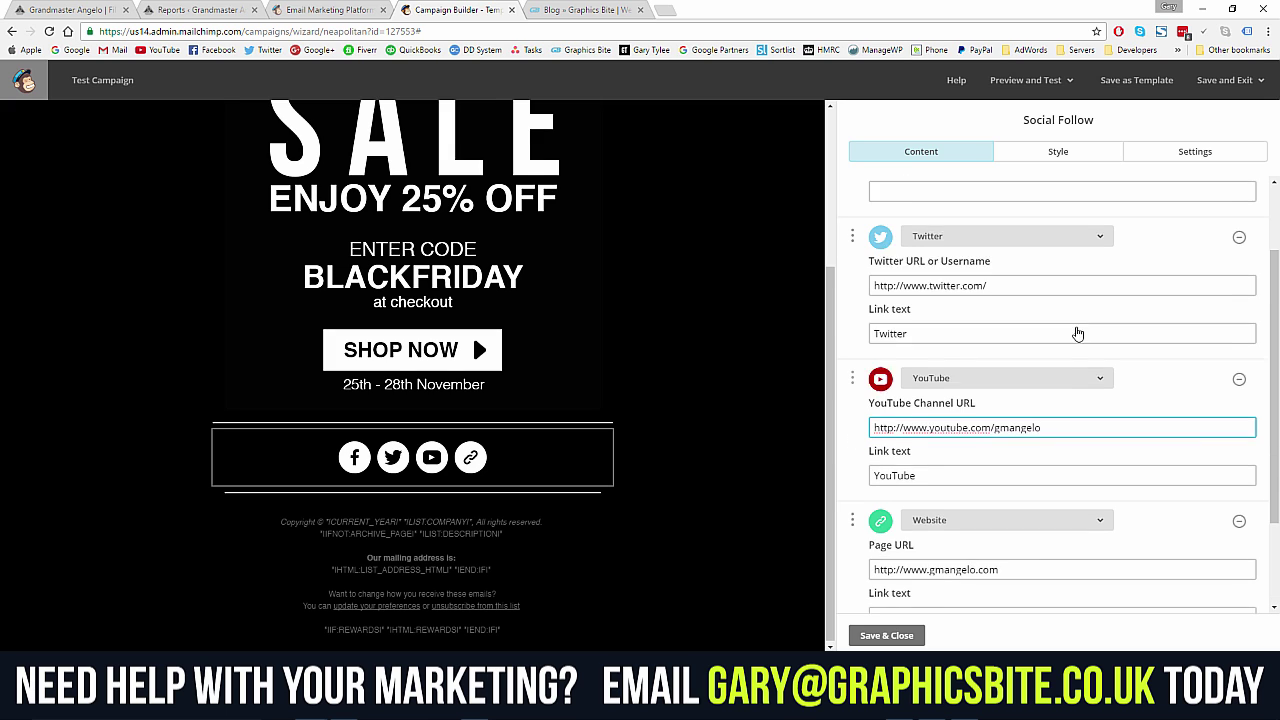
left_click(1020, 380)
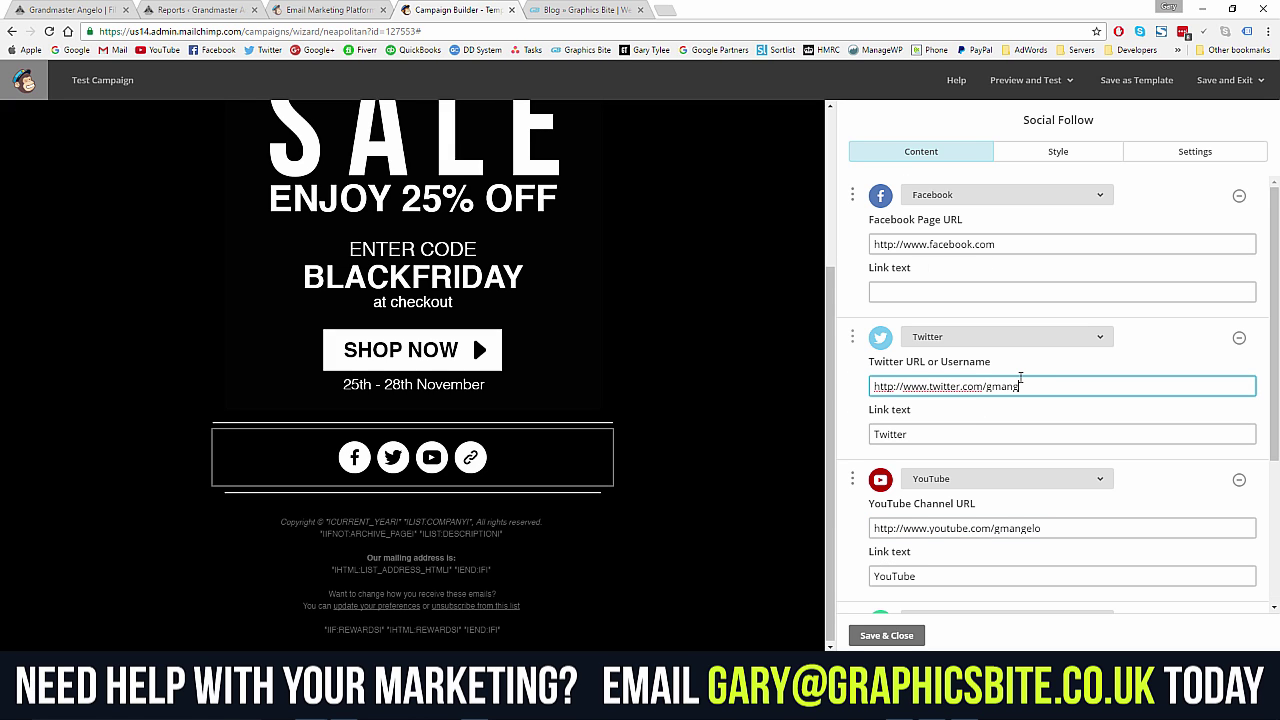
type("gmangelo")
left_click(1043, 244)
type("/ag")
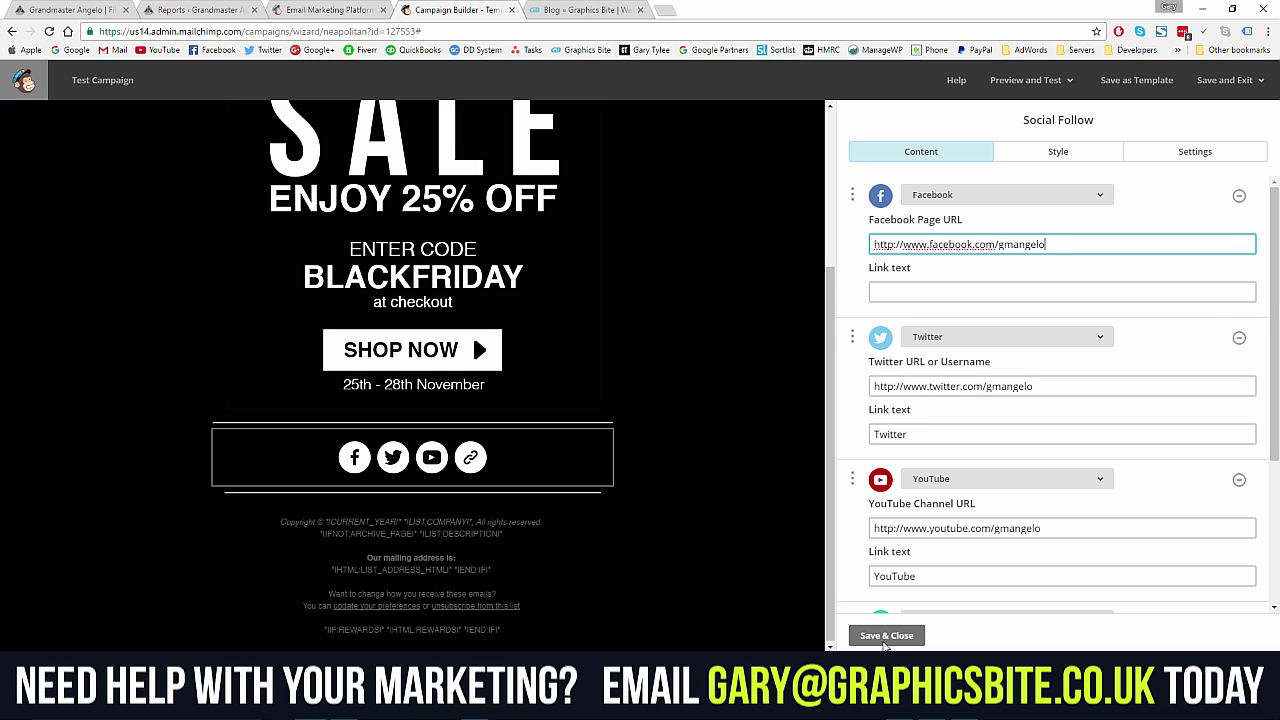
left_click(884, 640)
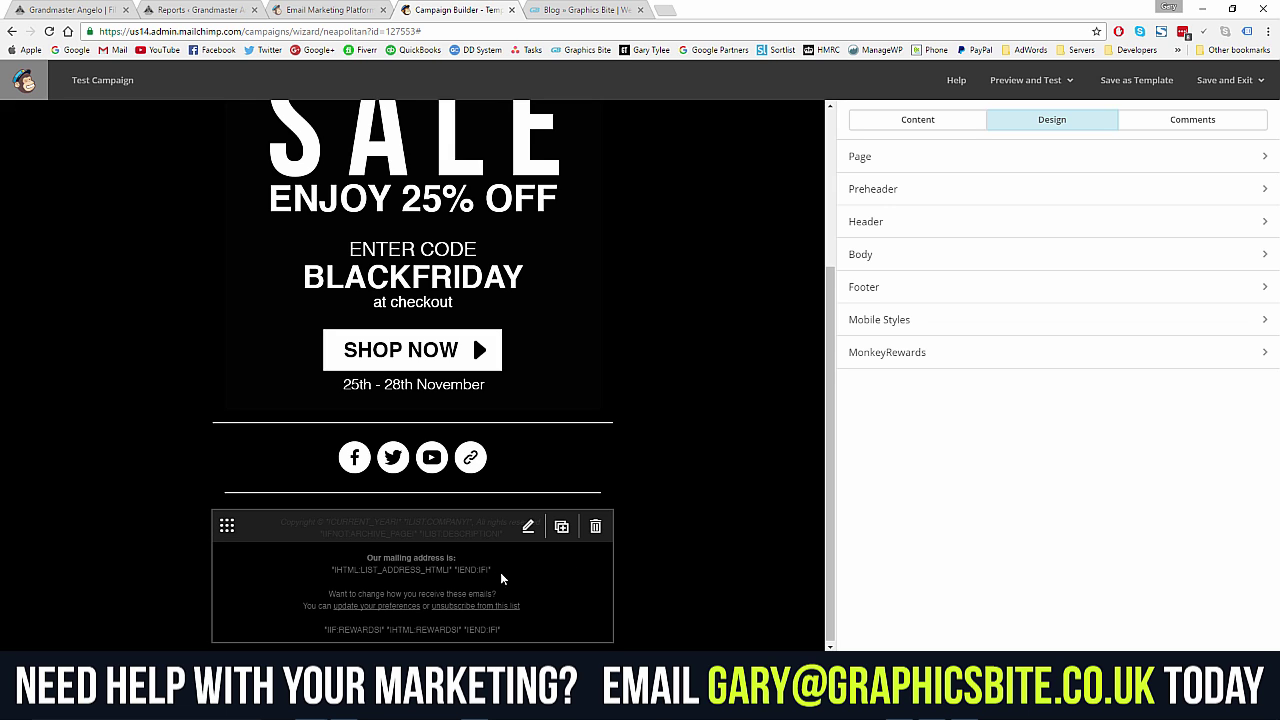
- Give the footer text a 9px size and Slight line height, then save the block
left_click(430, 540)
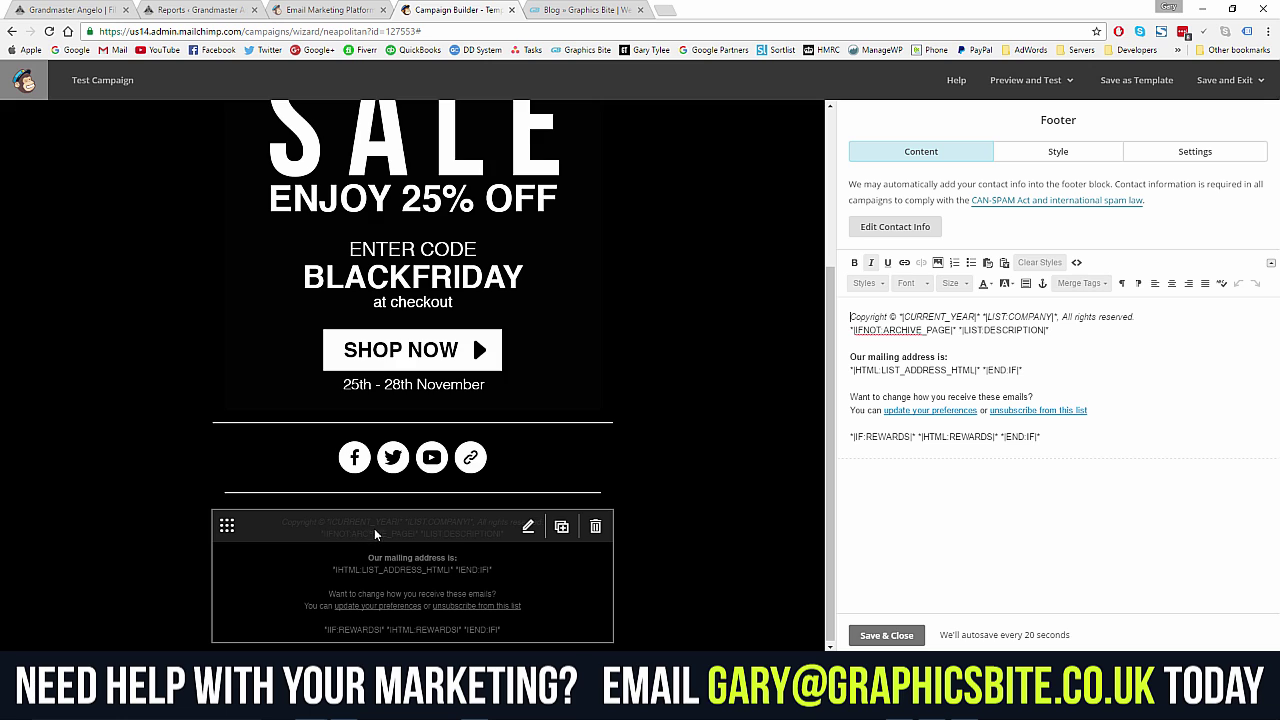
left_click(1058, 155)
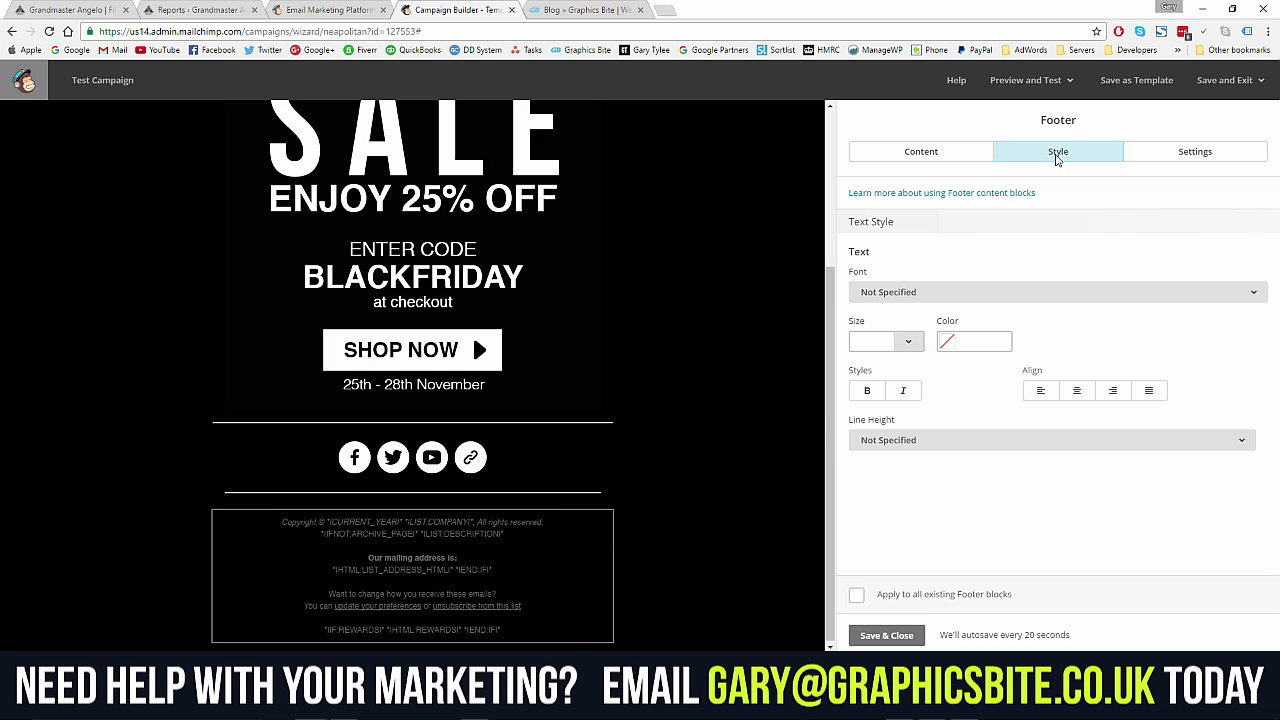
left_click(908, 341)
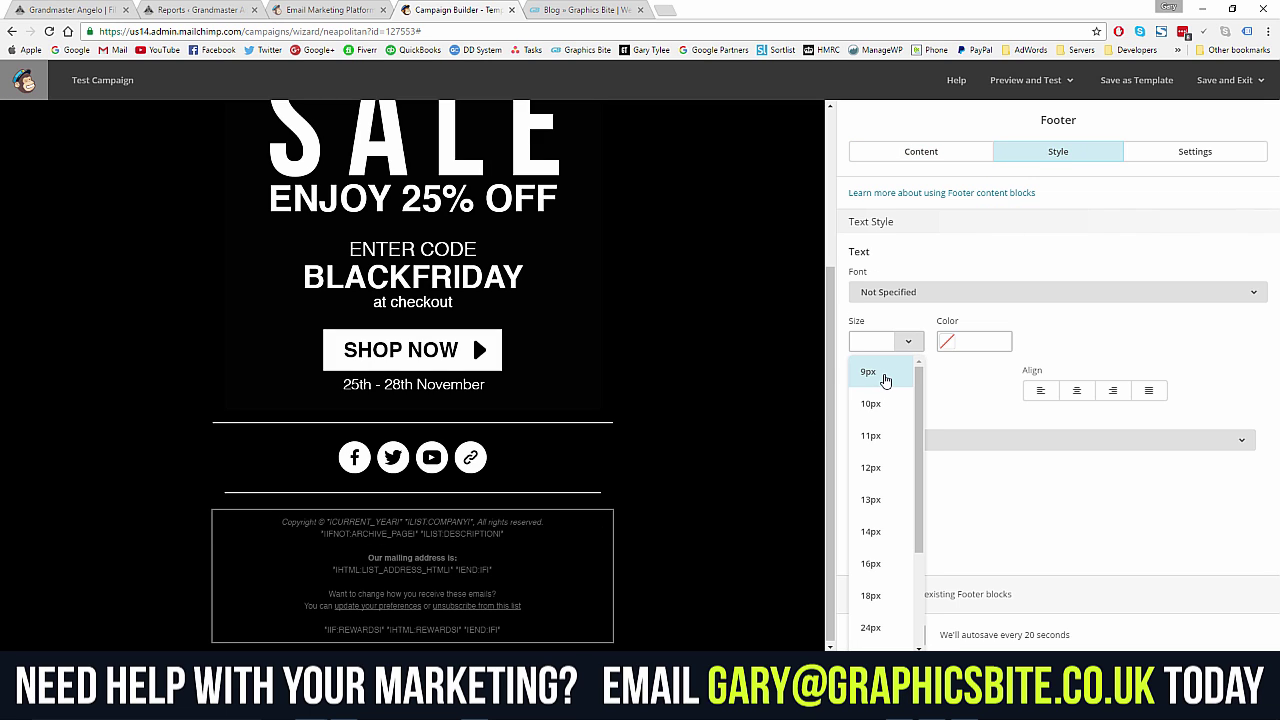
left_click(885, 380)
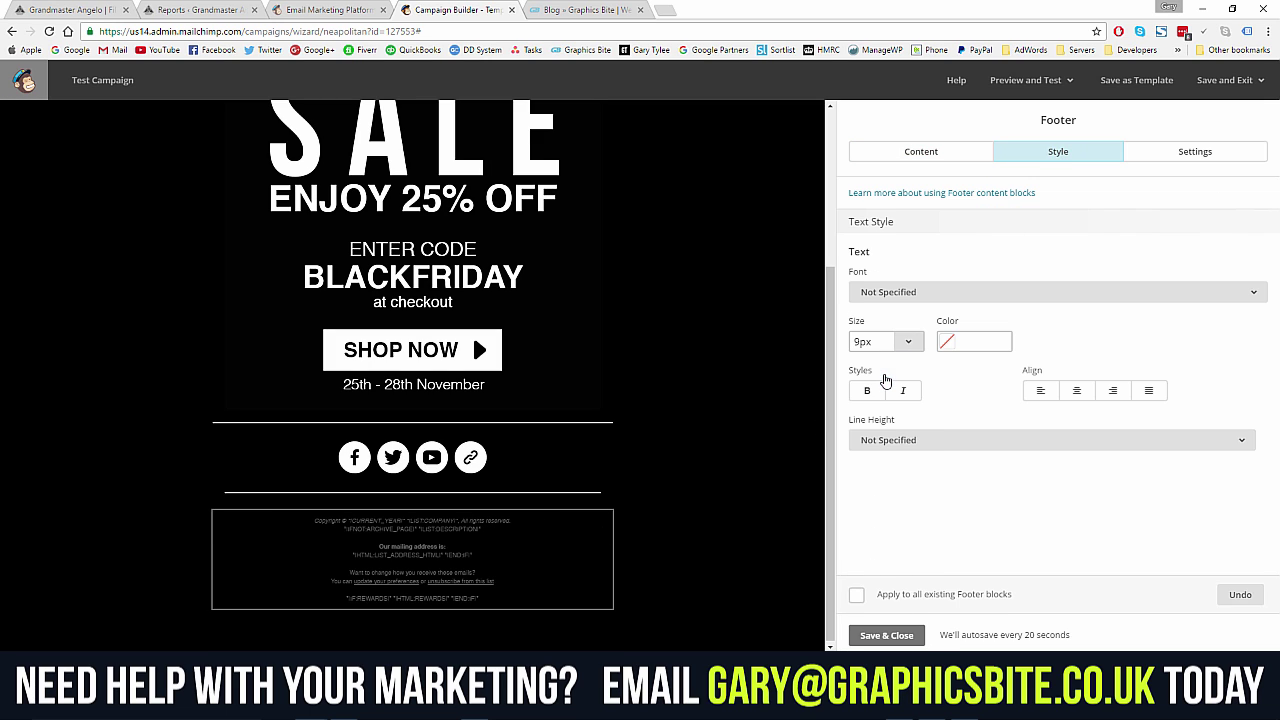
left_click(966, 448)
left_click(910, 533)
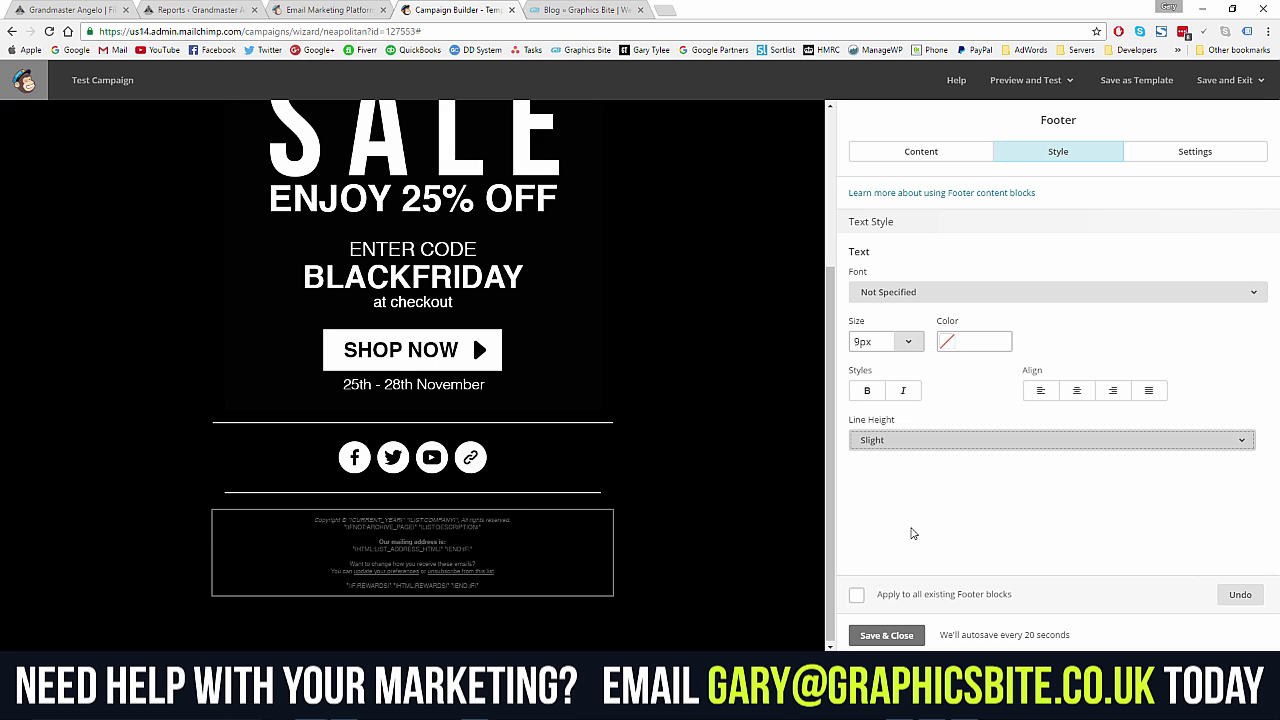
left_click(1157, 153)
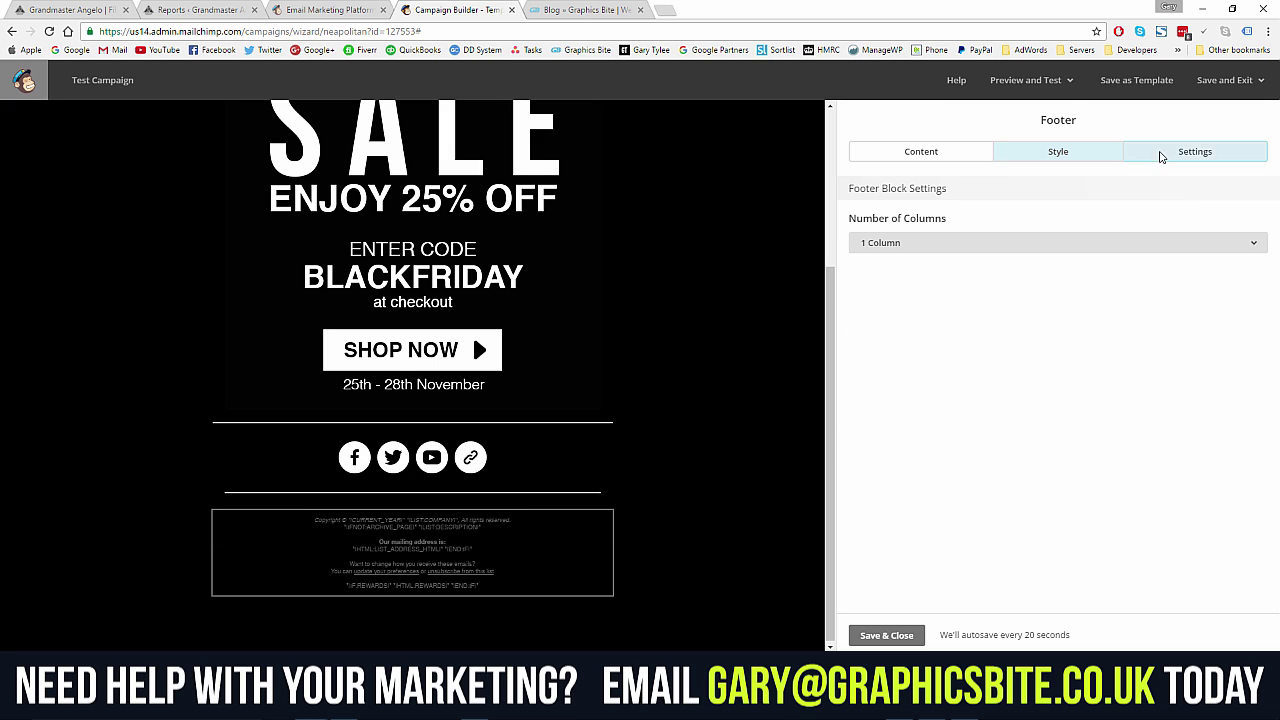
left_click(1057, 151)
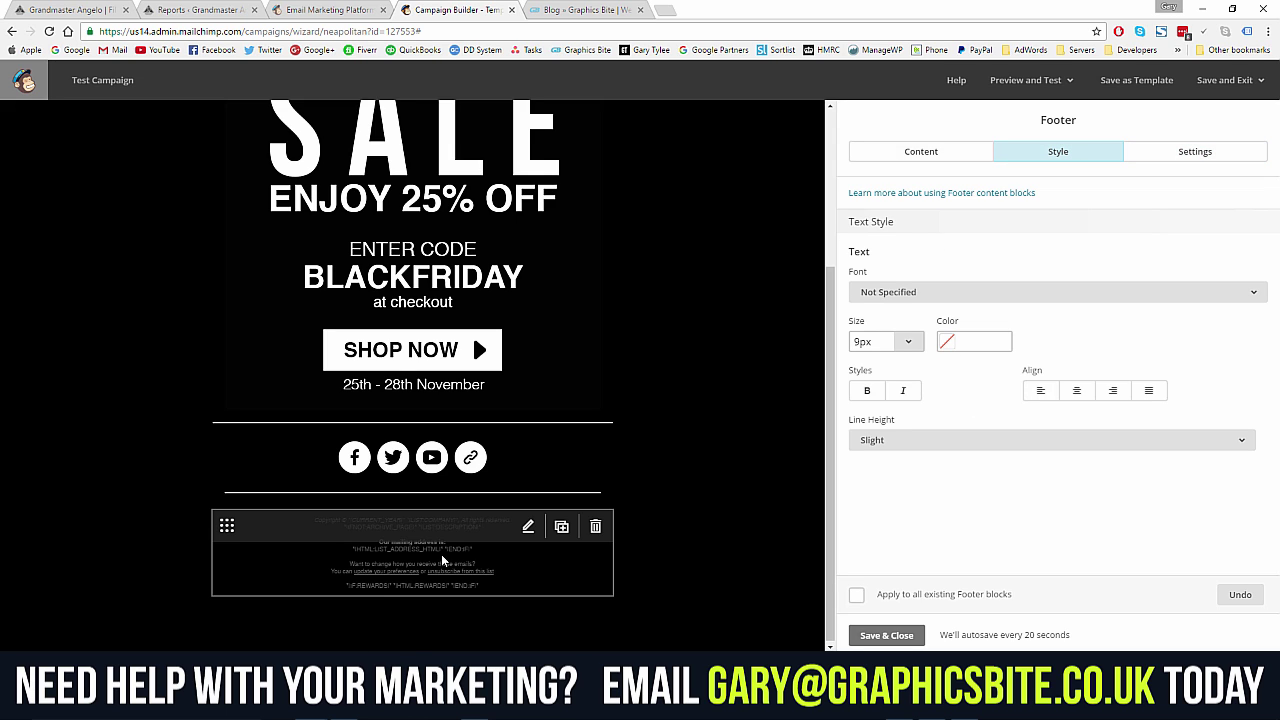
left_click(955, 152)
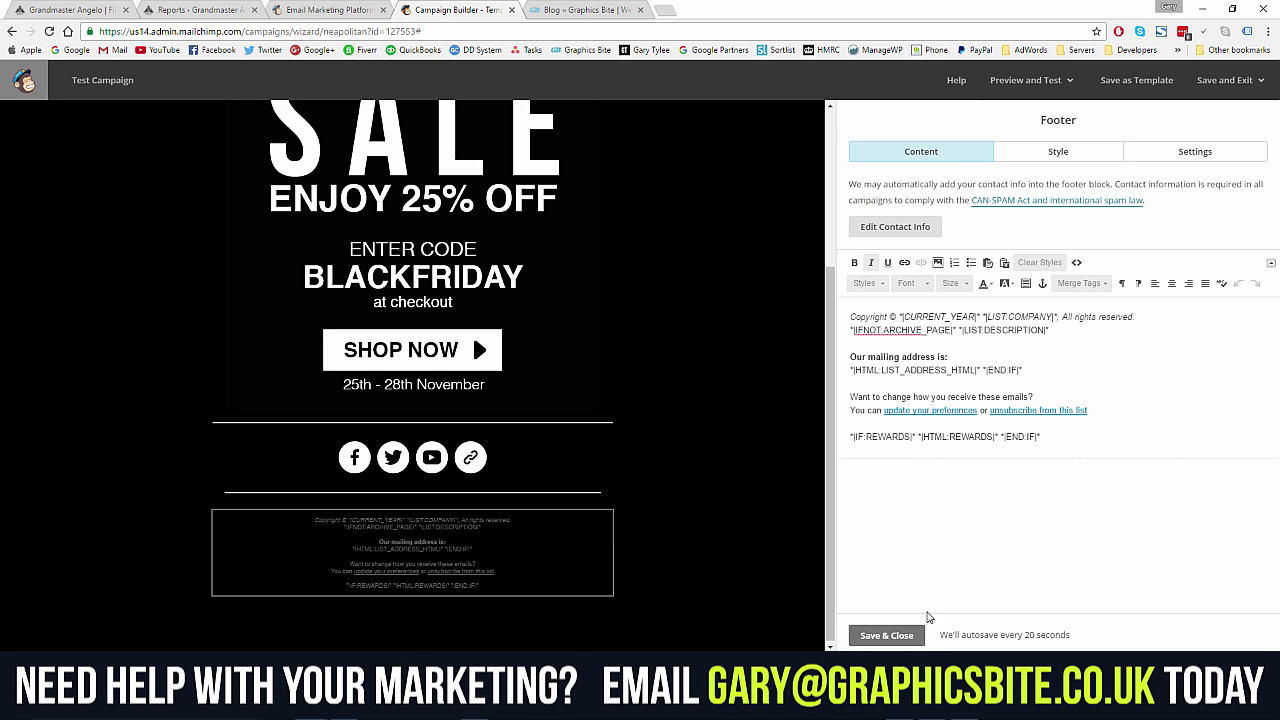
left_click(887, 636)
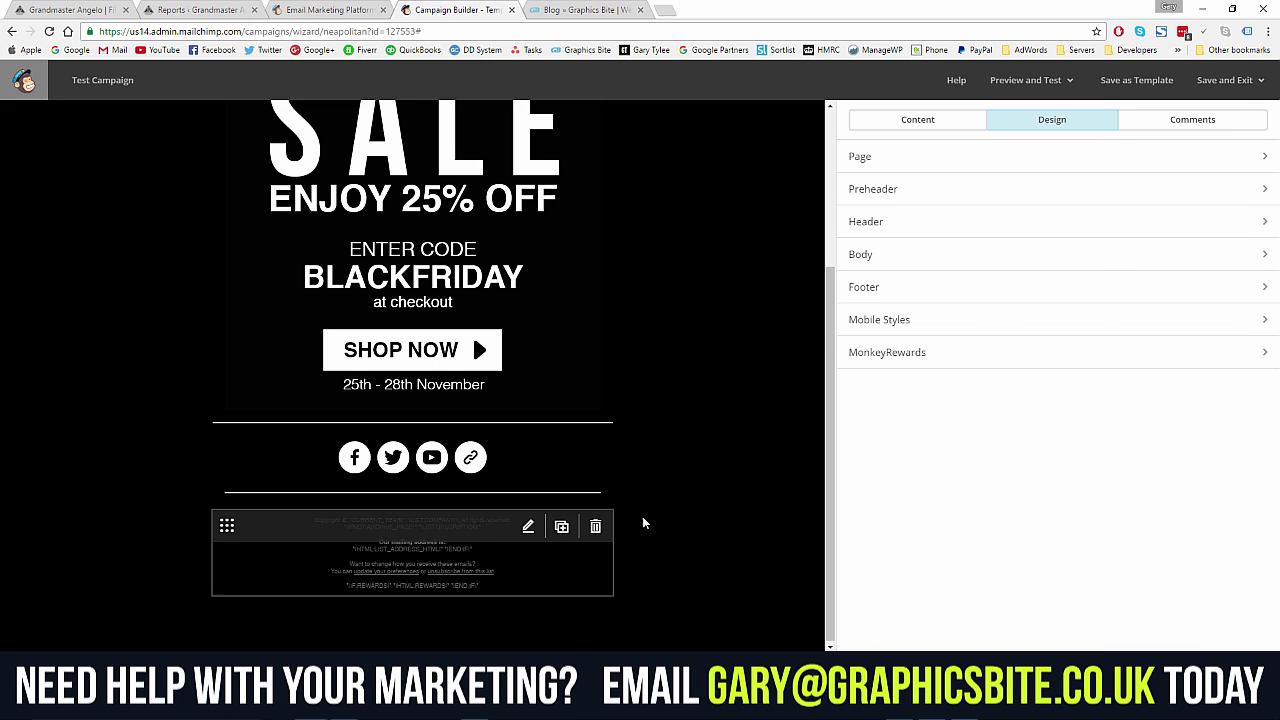
- Compare the grey and monkey-head badges, then keep the white MailChimp badge and save
left_click(939, 359)
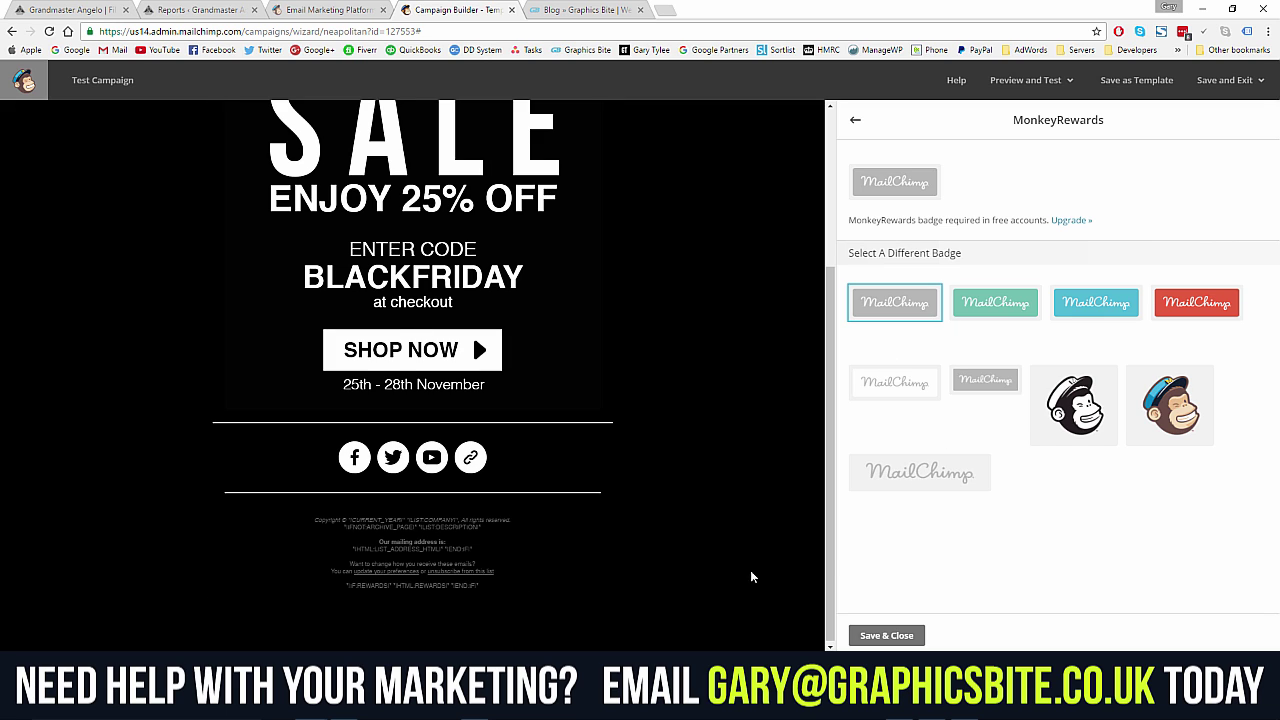
left_click(907, 388)
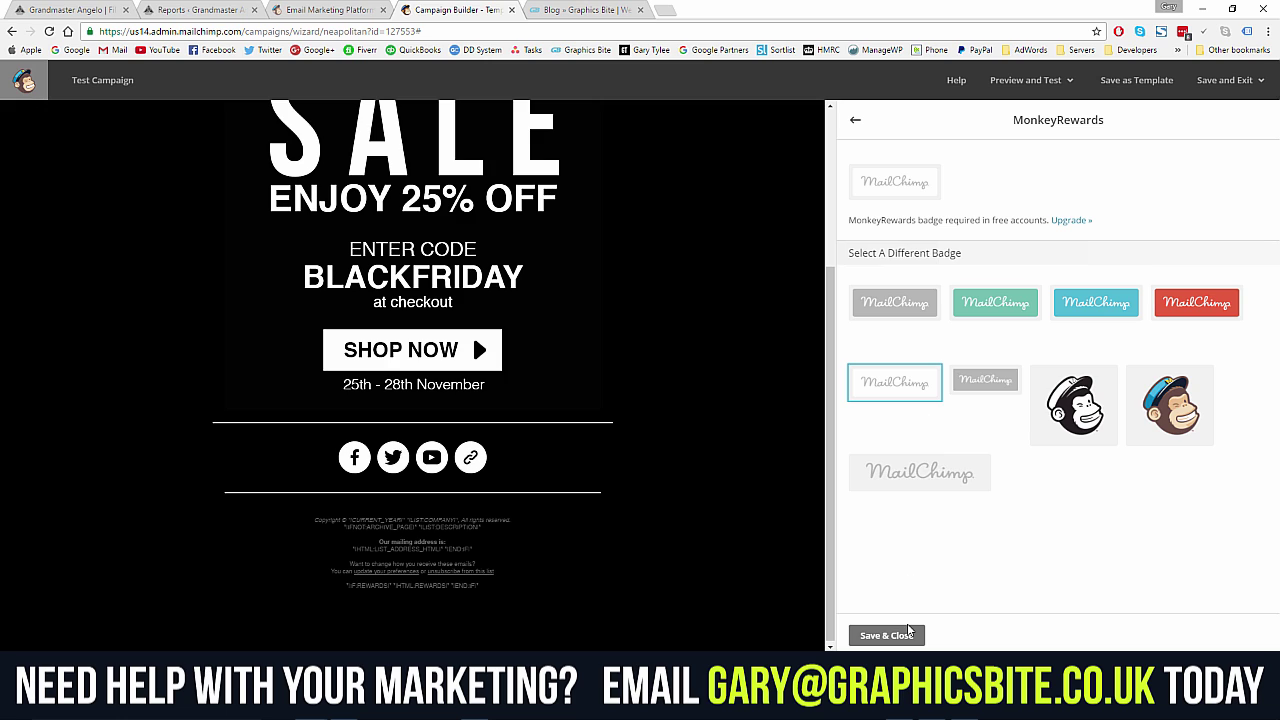
left_click(990, 380)
left_click(888, 382)
left_click(1080, 420)
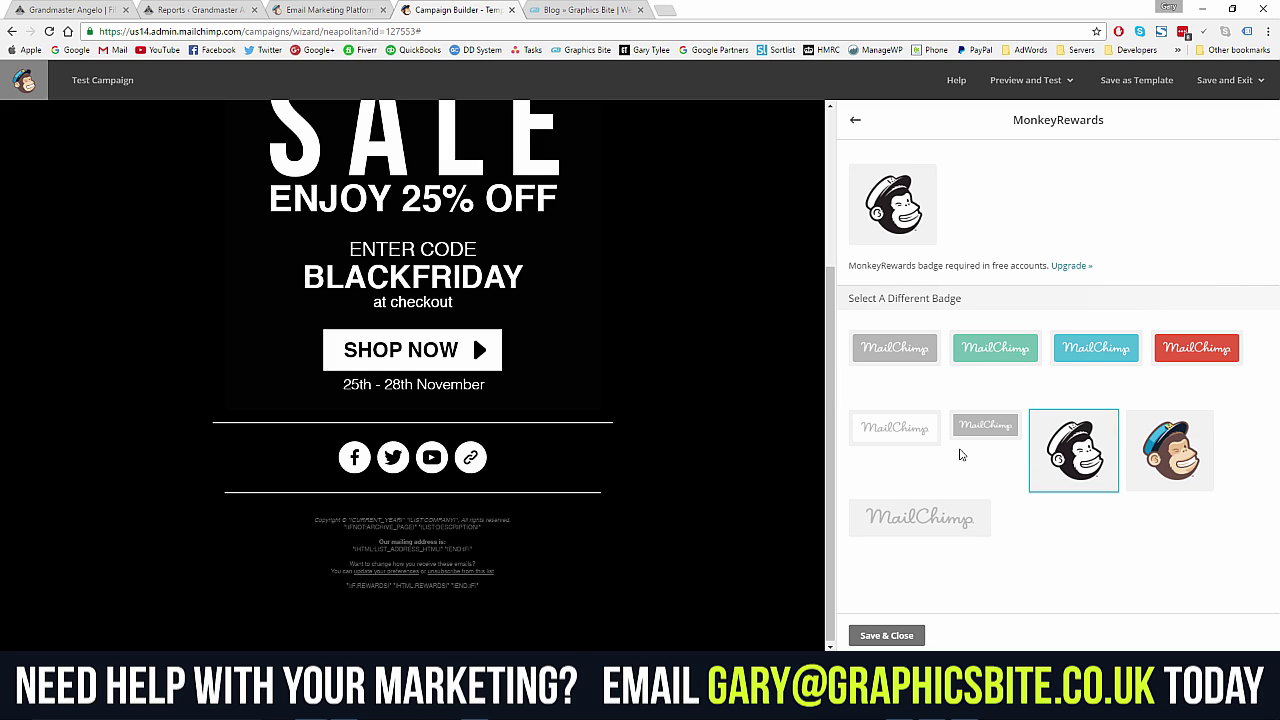
left_click(892, 434)
left_click(885, 635)
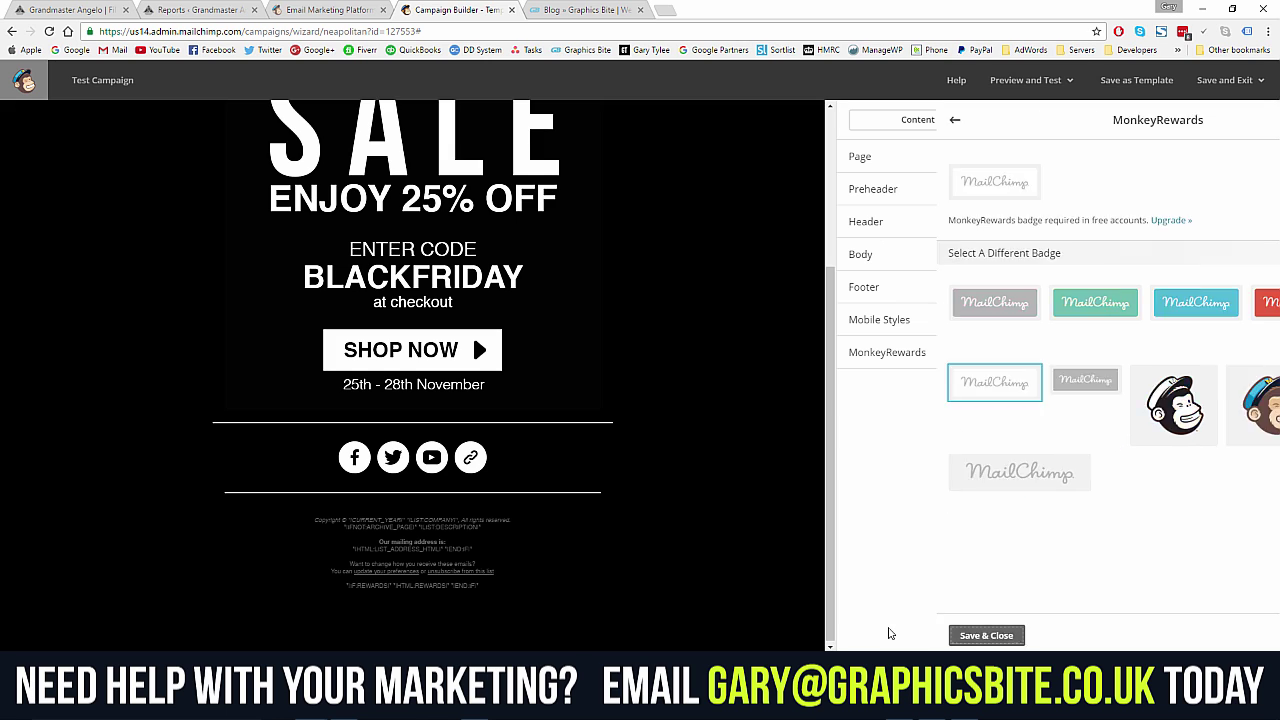
scroll(646, 470, "up", 3)
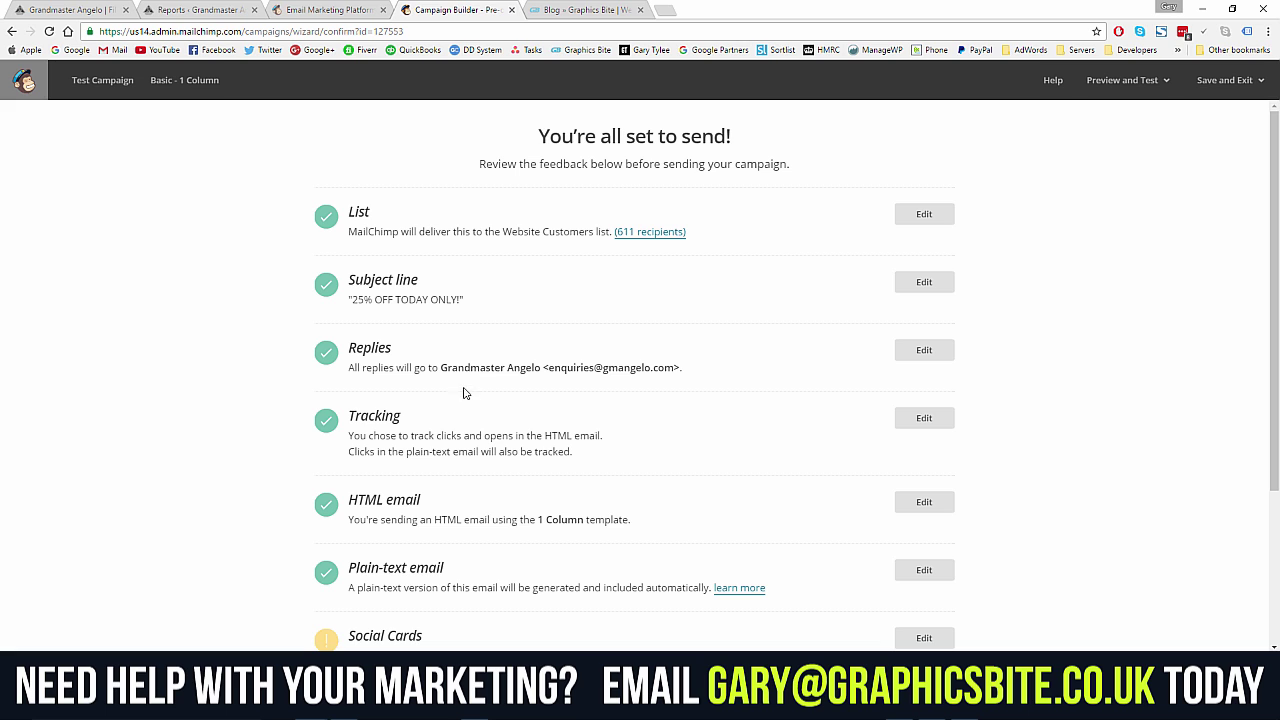
- Scroll to the end of the send checklist and bring up the Schedule options
scroll(485, 386, "down", 2)
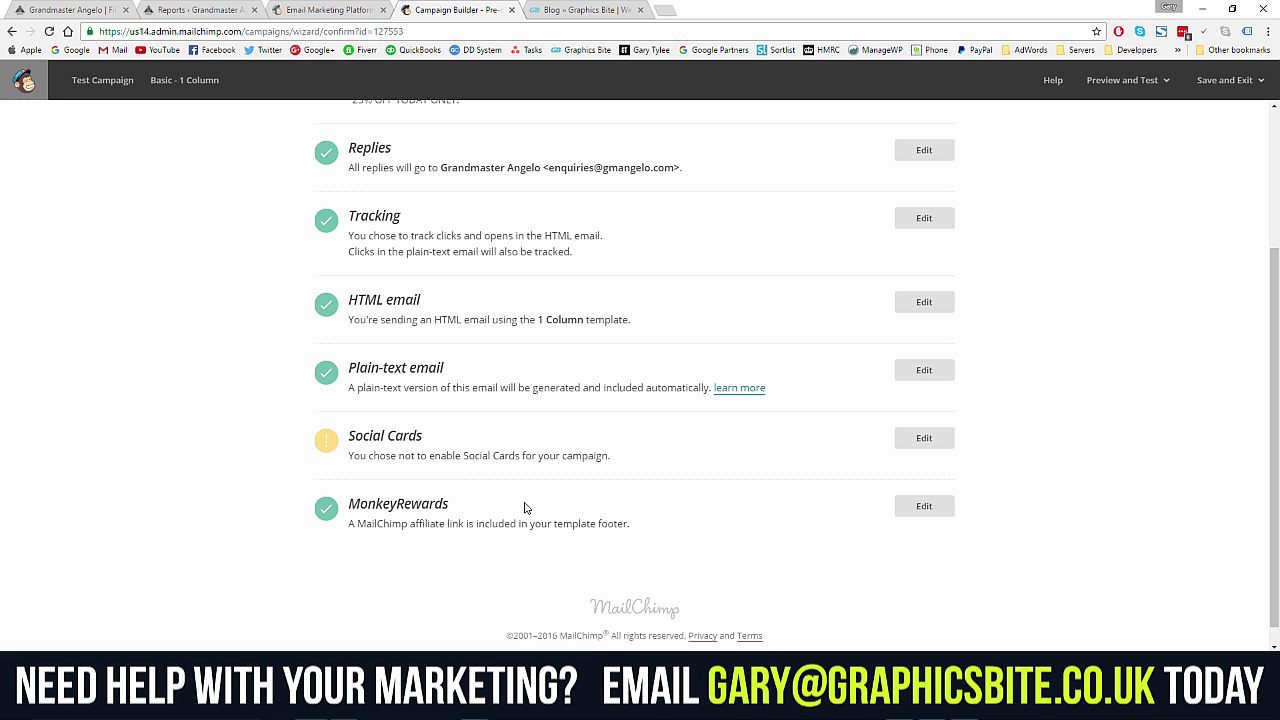
scroll(673, 535, "down", 1)
left_click(1180, 680)
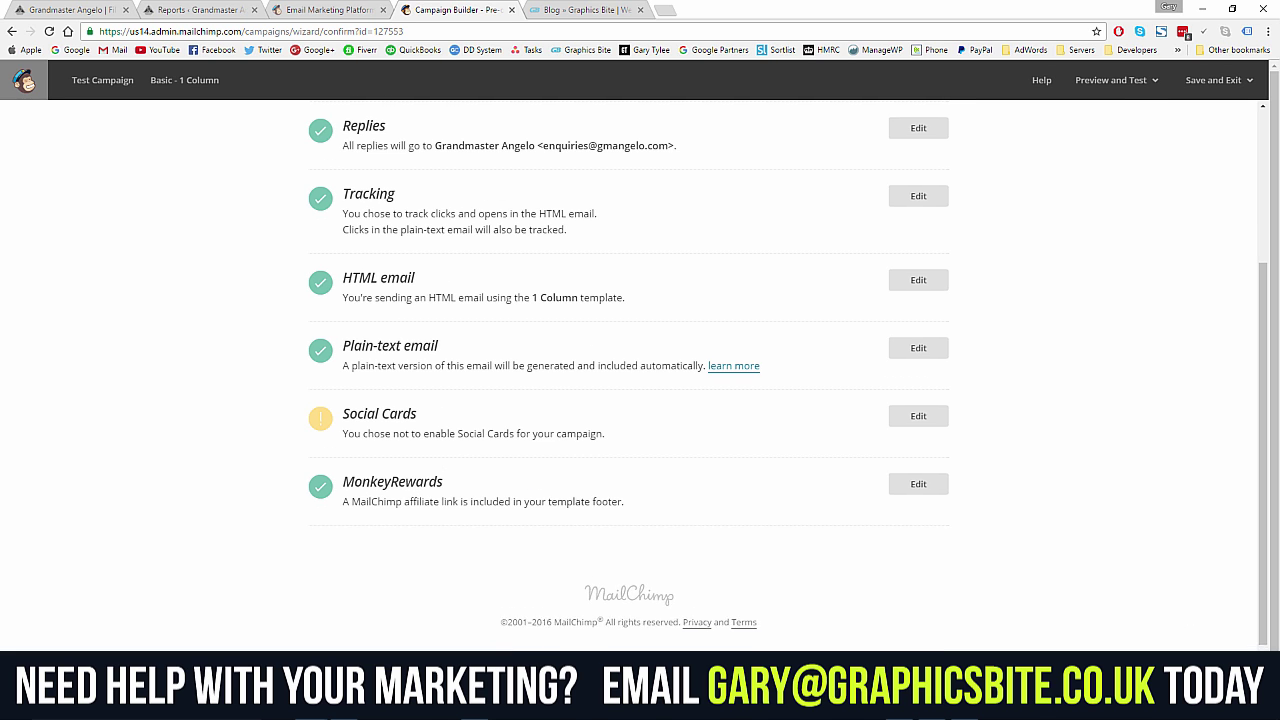
- Pick December 9, 2016 as the delivery date
left_click(633, 224)
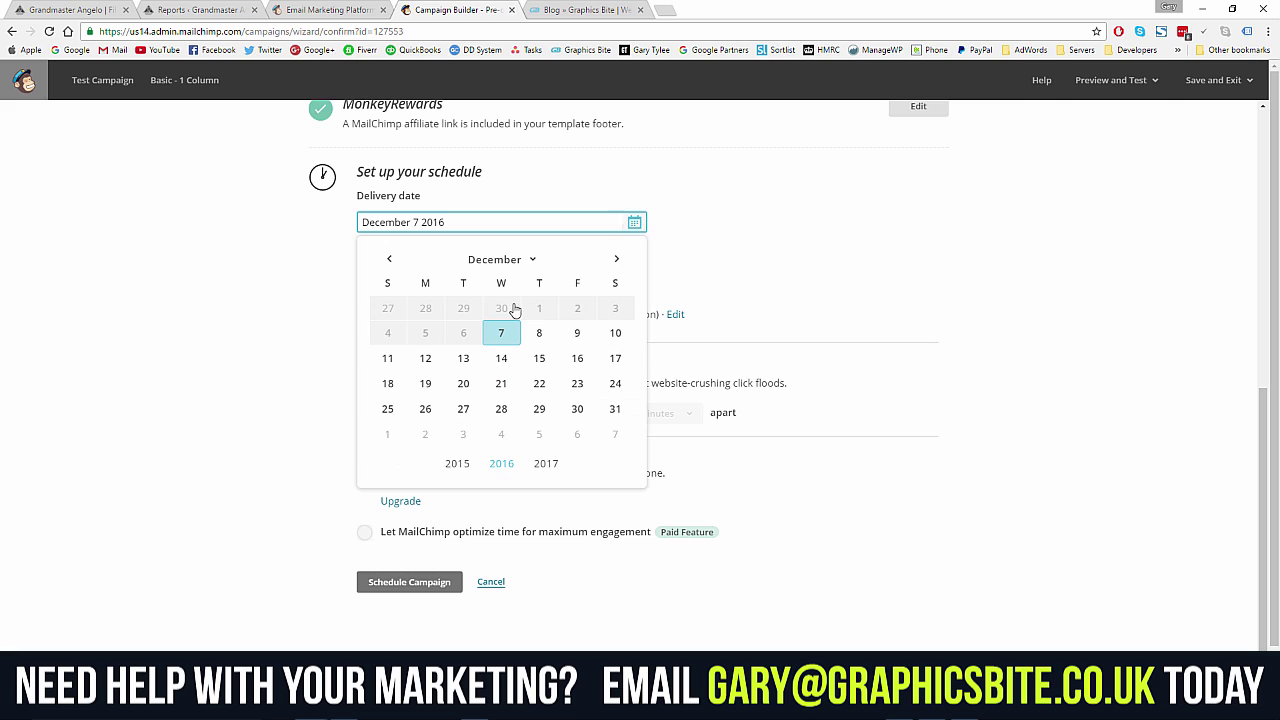
left_click(818, 234)
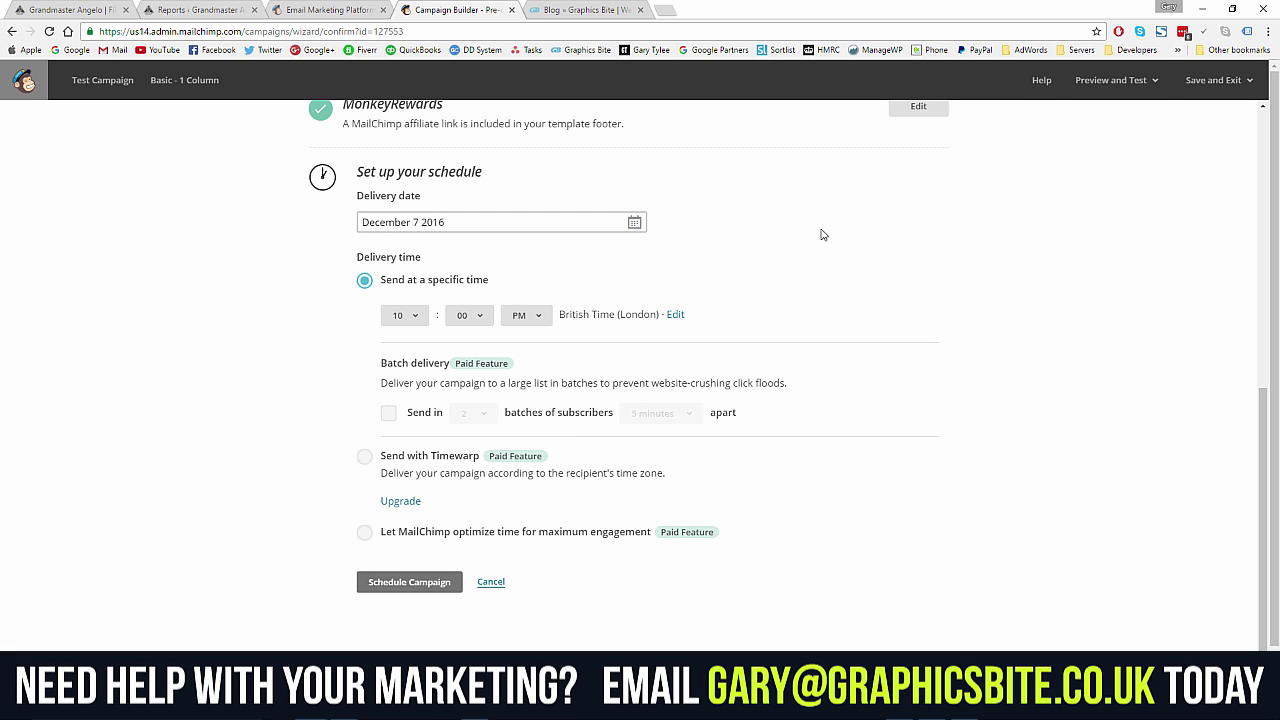
left_click(634, 222)
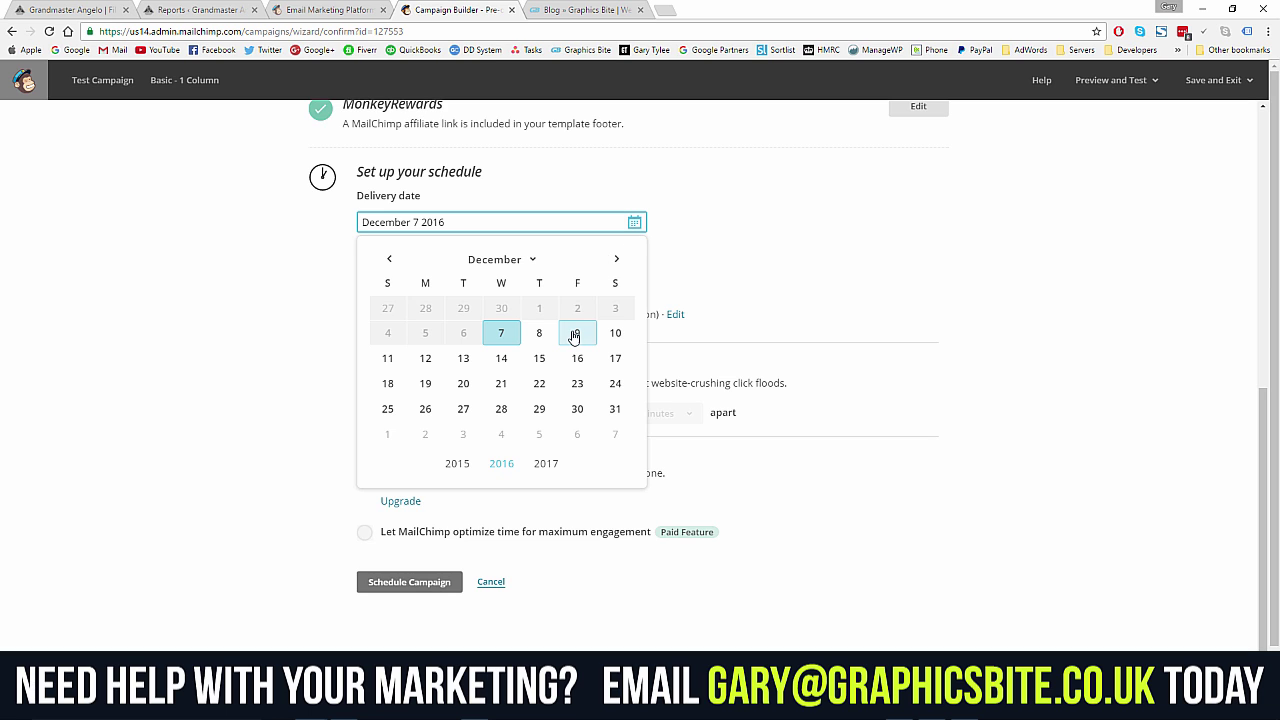
left_click(579, 336)
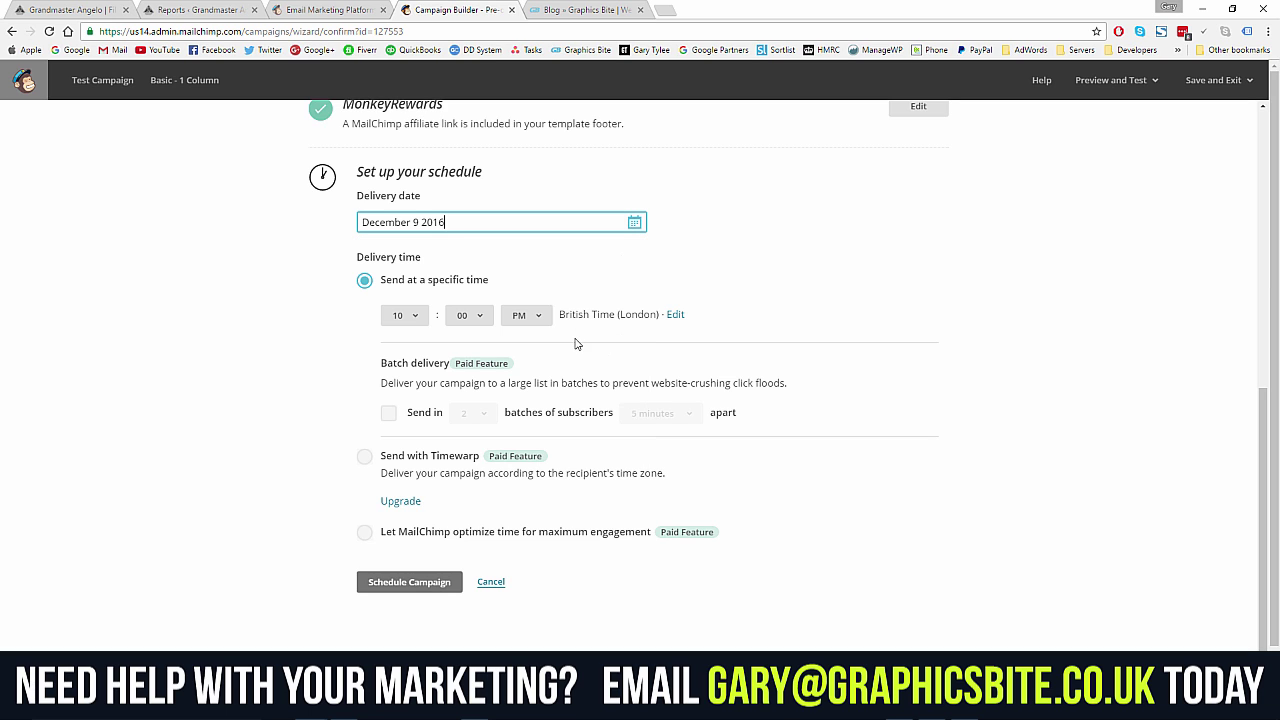
- Set the delivery time to 4:45 PM British time
left_click(405, 318)
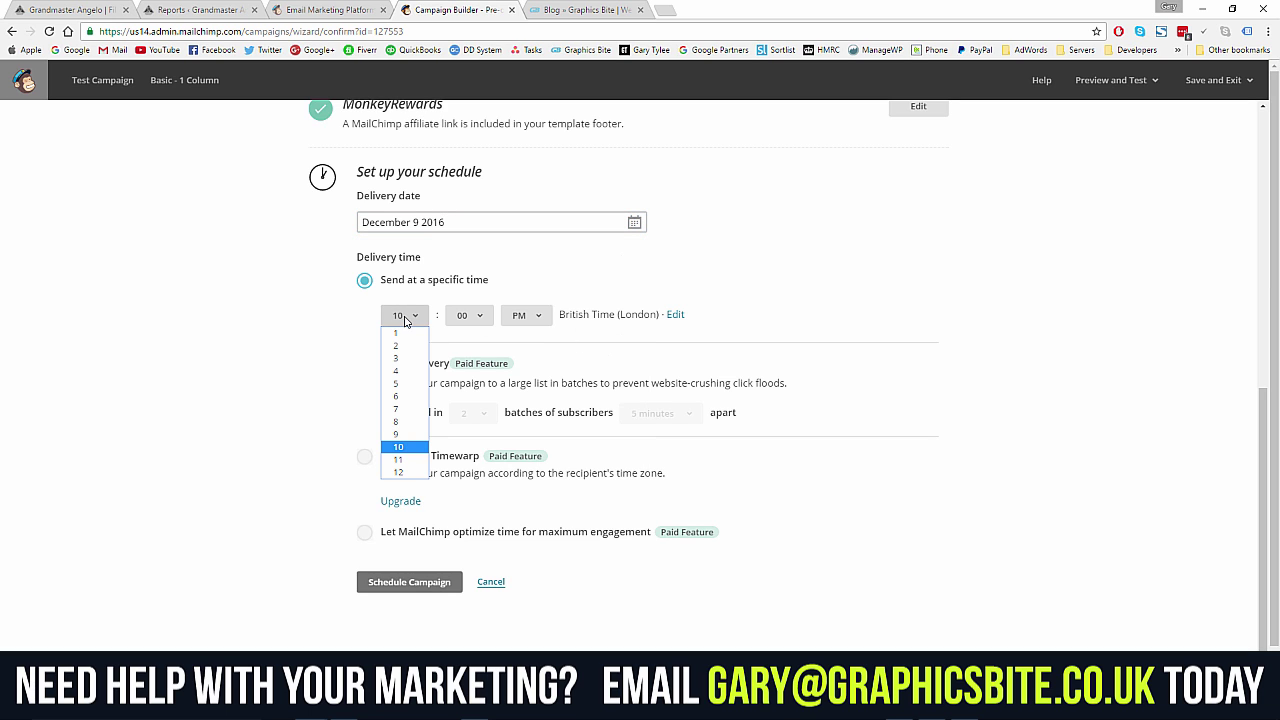
left_click(409, 425)
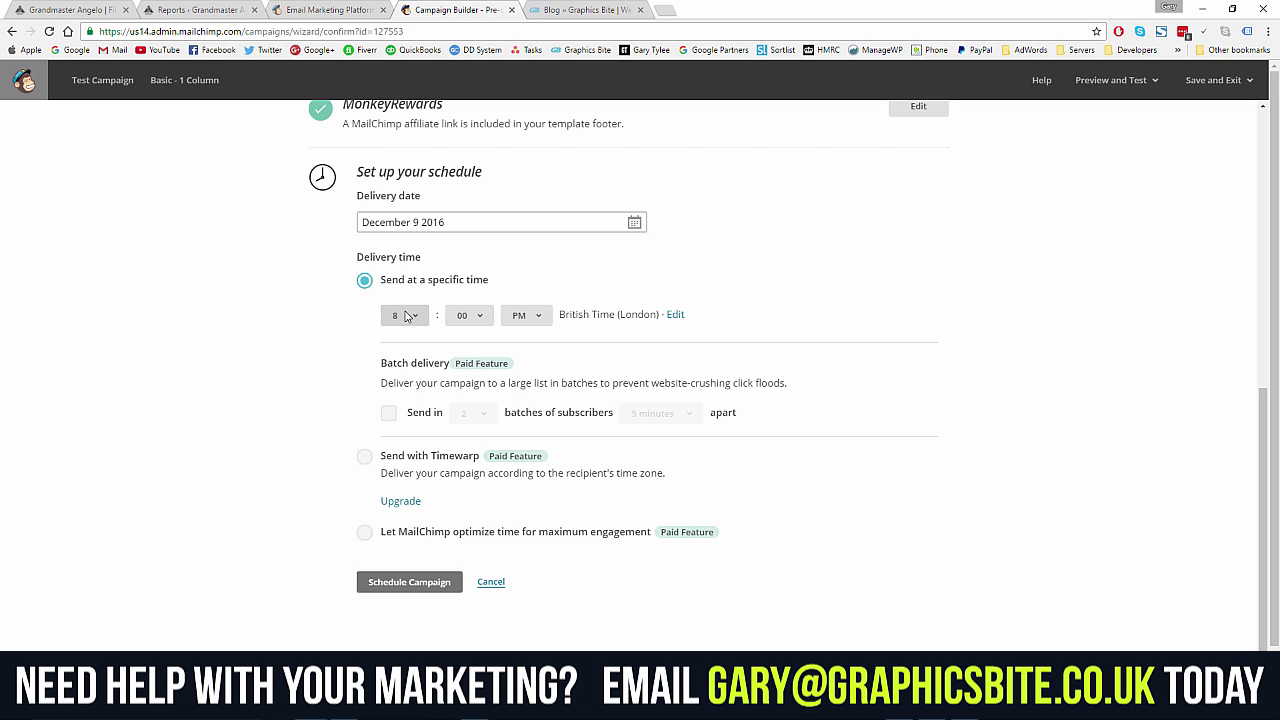
left_click(406, 316)
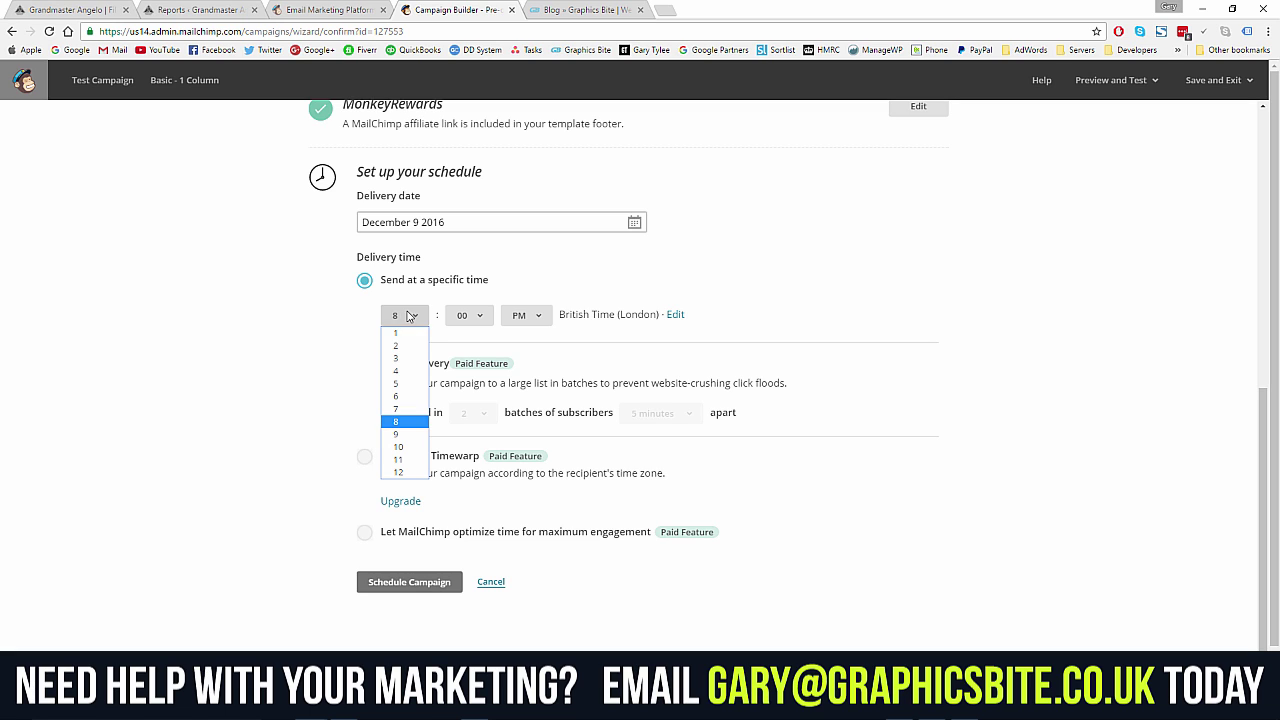
left_click(405, 371)
left_click(468, 315)
left_click(463, 371)
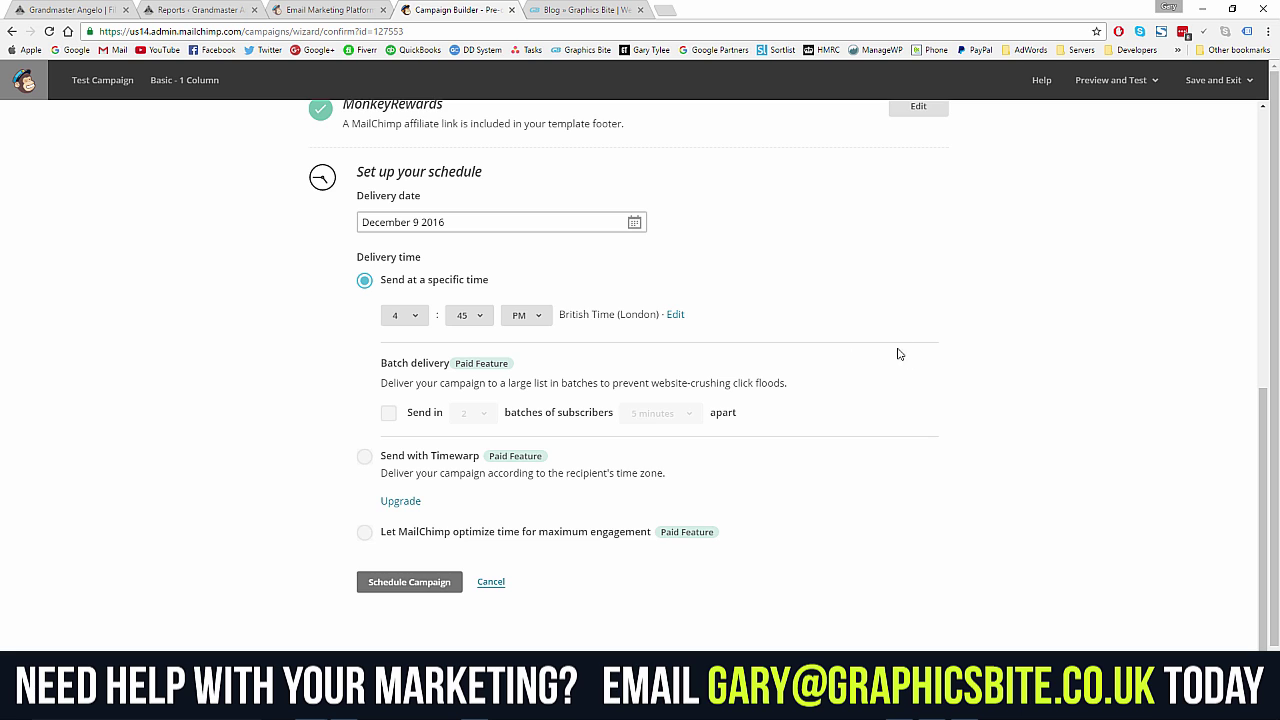
scroll(1000, 386, "up", 3)
scroll(997, 458, "down", 1)
scroll(997, 458, "down", 1)
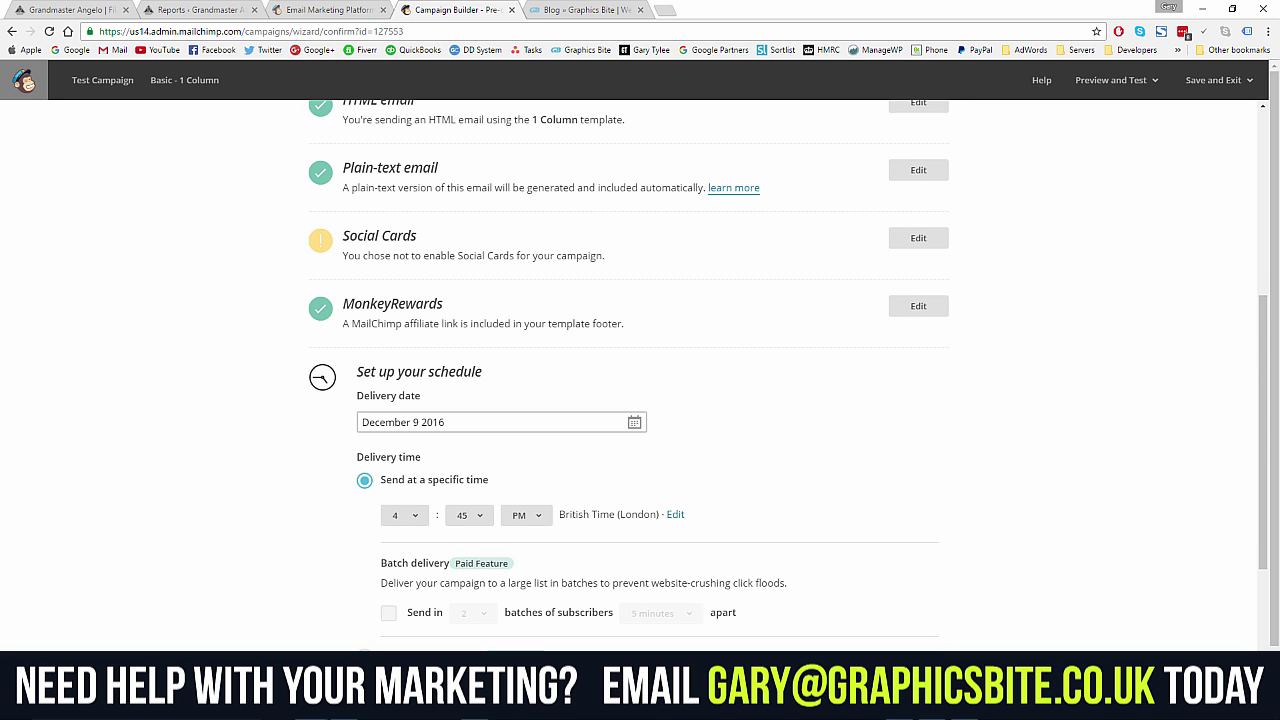
scroll(1010, 275, "up", 5)
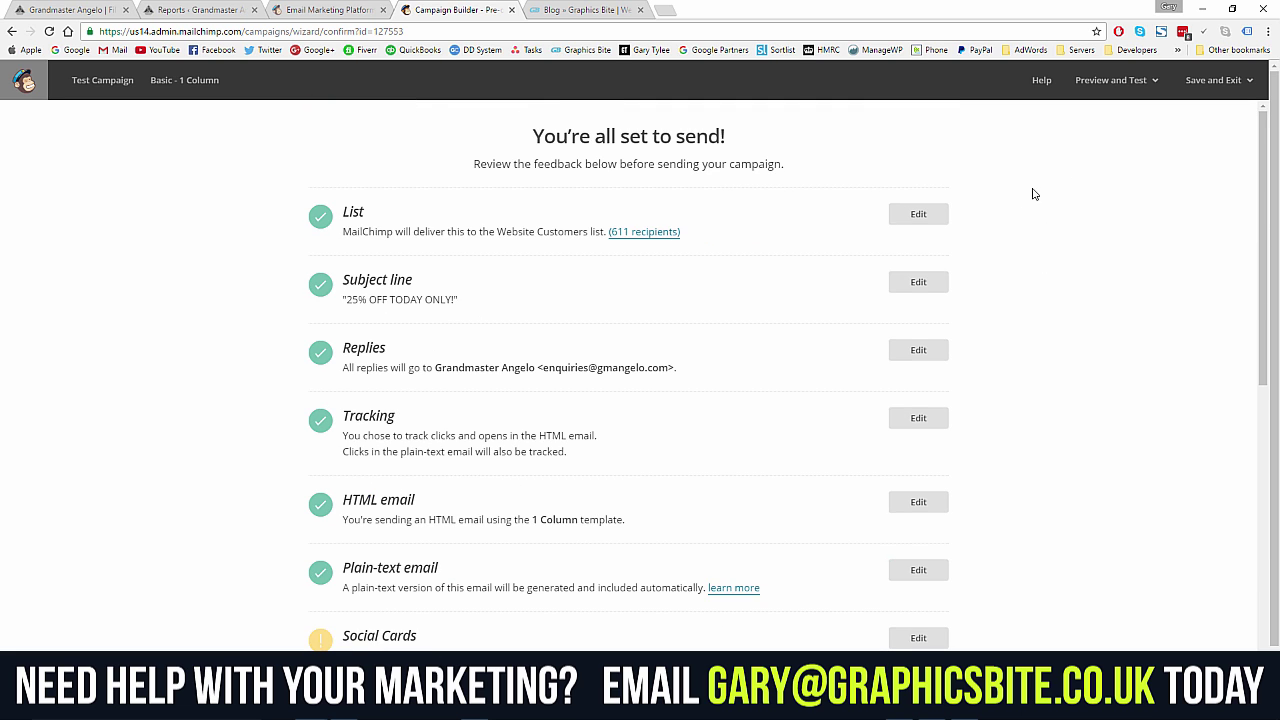
- Preview the email in Desktop, Mobile and Inbox views, then exit the preview
left_click(1124, 88)
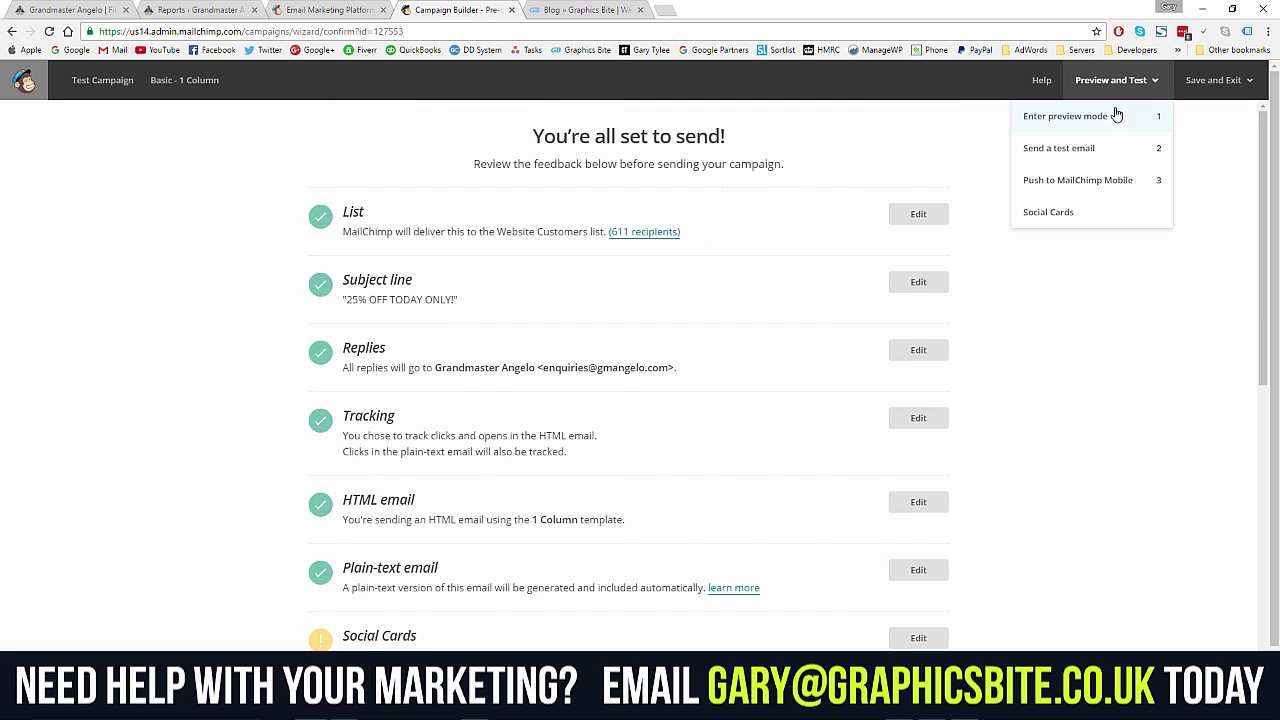
left_click(1100, 118)
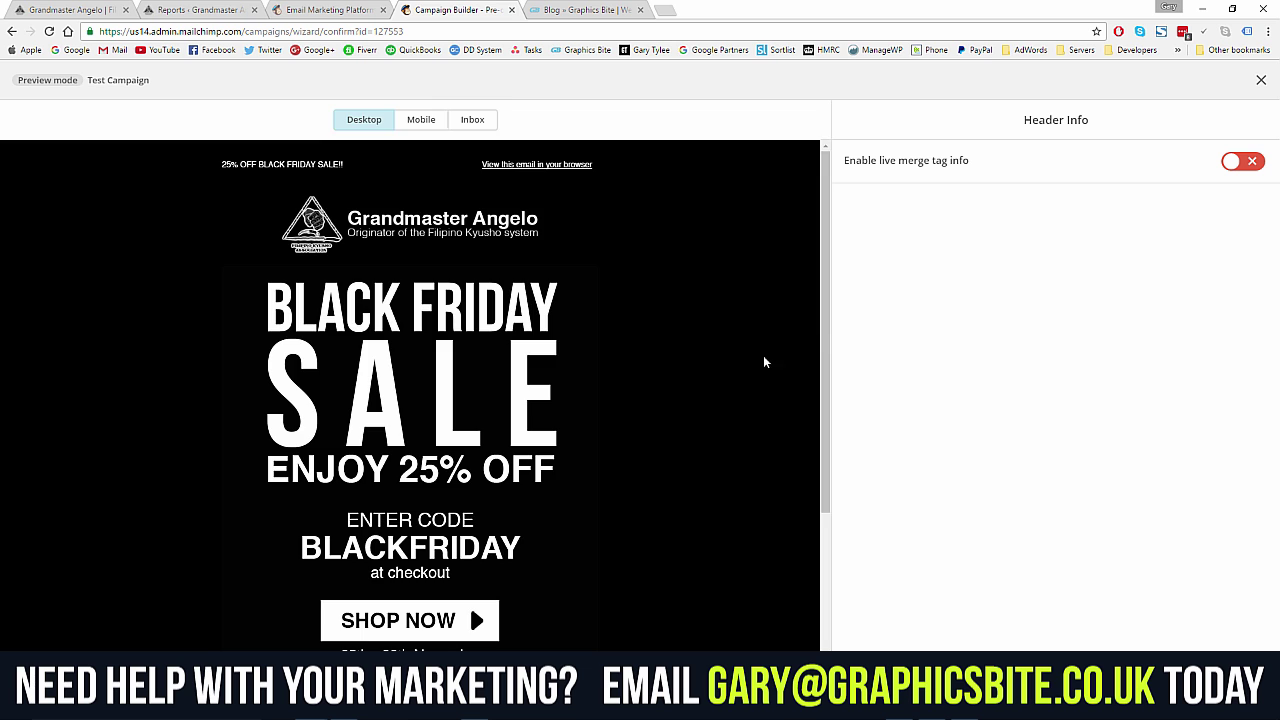
mouse_move(826, 230)
left_mouse_down()
mouse_move(830, 490)
mouse_move(830, 242)
left_mouse_up()
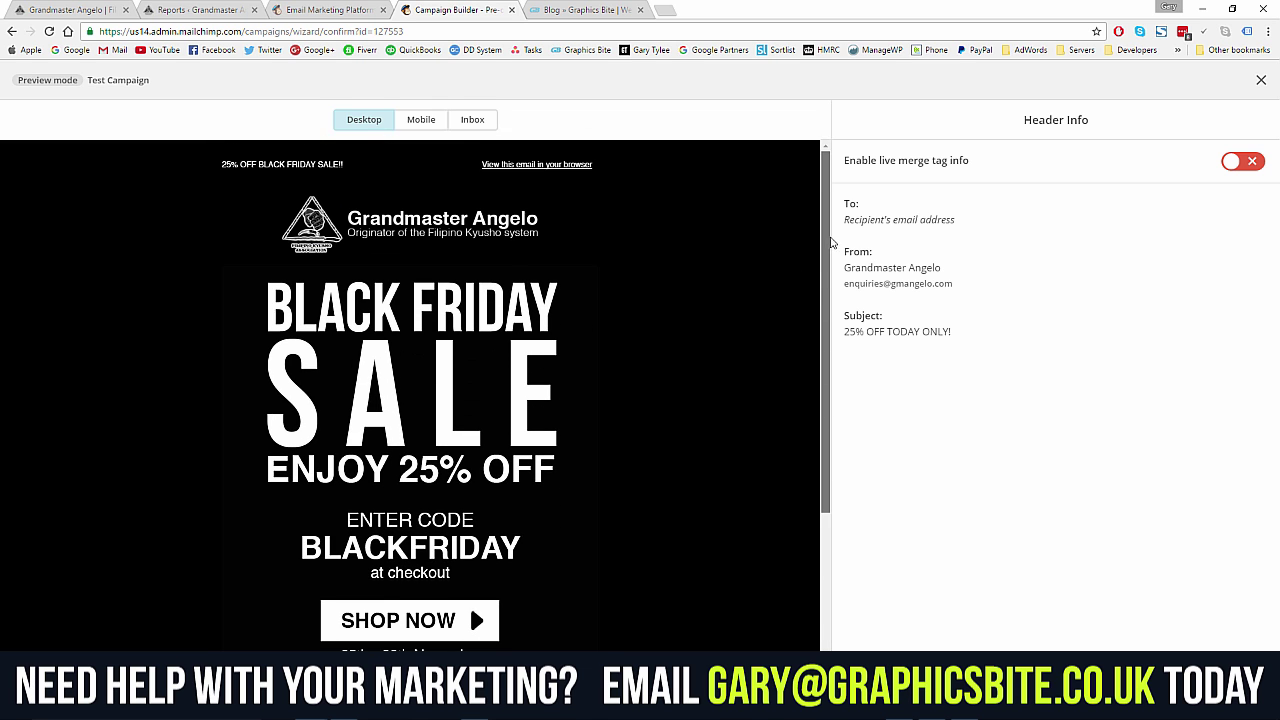
left_click(419, 120)
left_click_drag(516, 262, 486, 149)
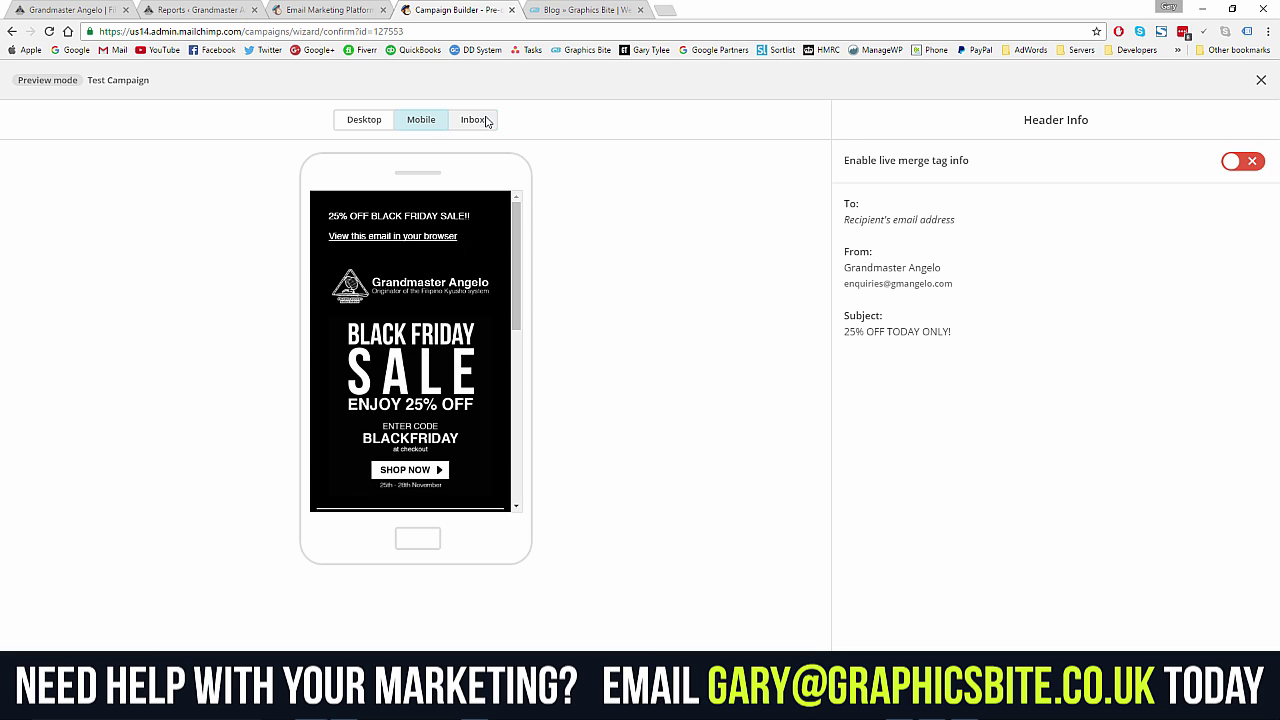
left_click(486, 120)
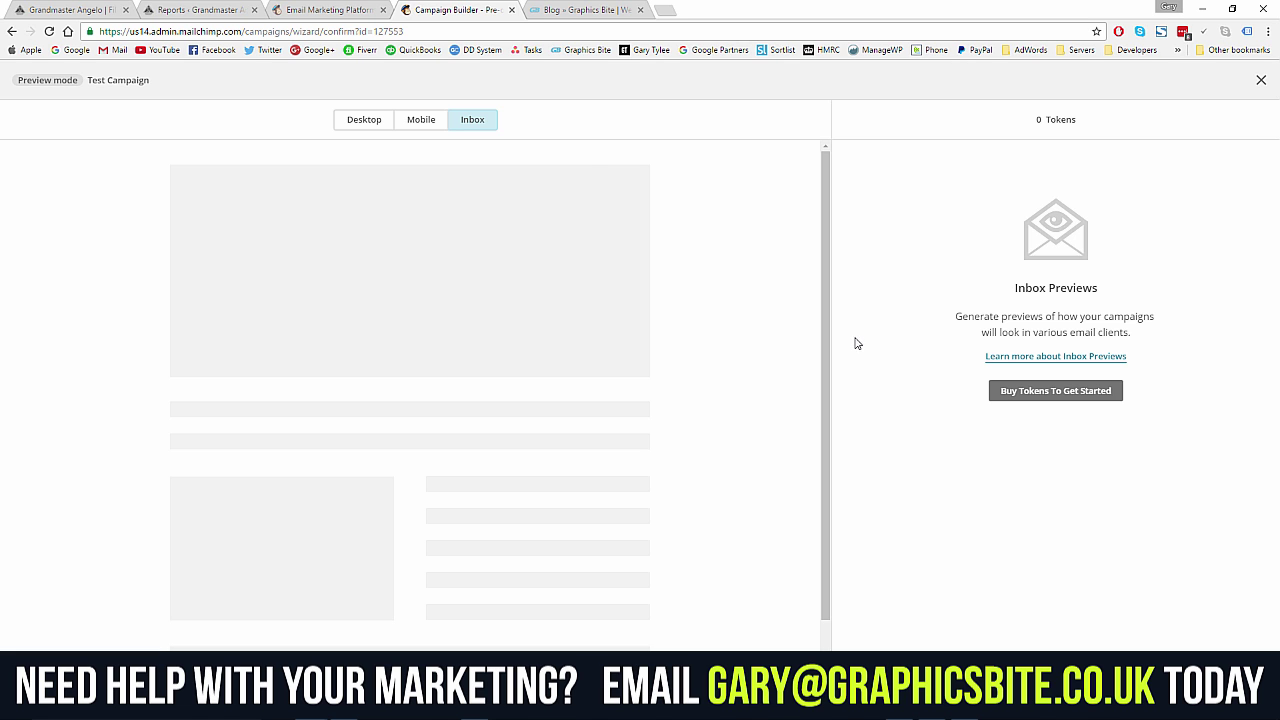
left_click(406, 125)
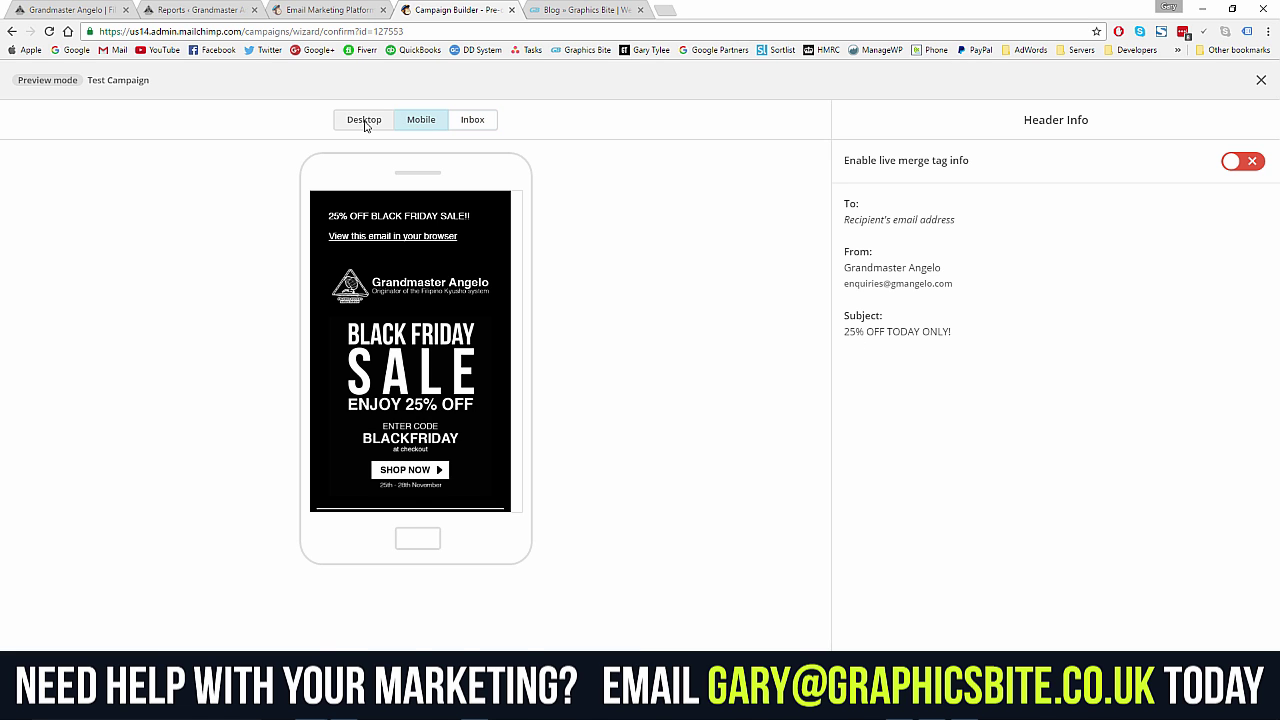
left_click(364, 122)
left_click(420, 122)
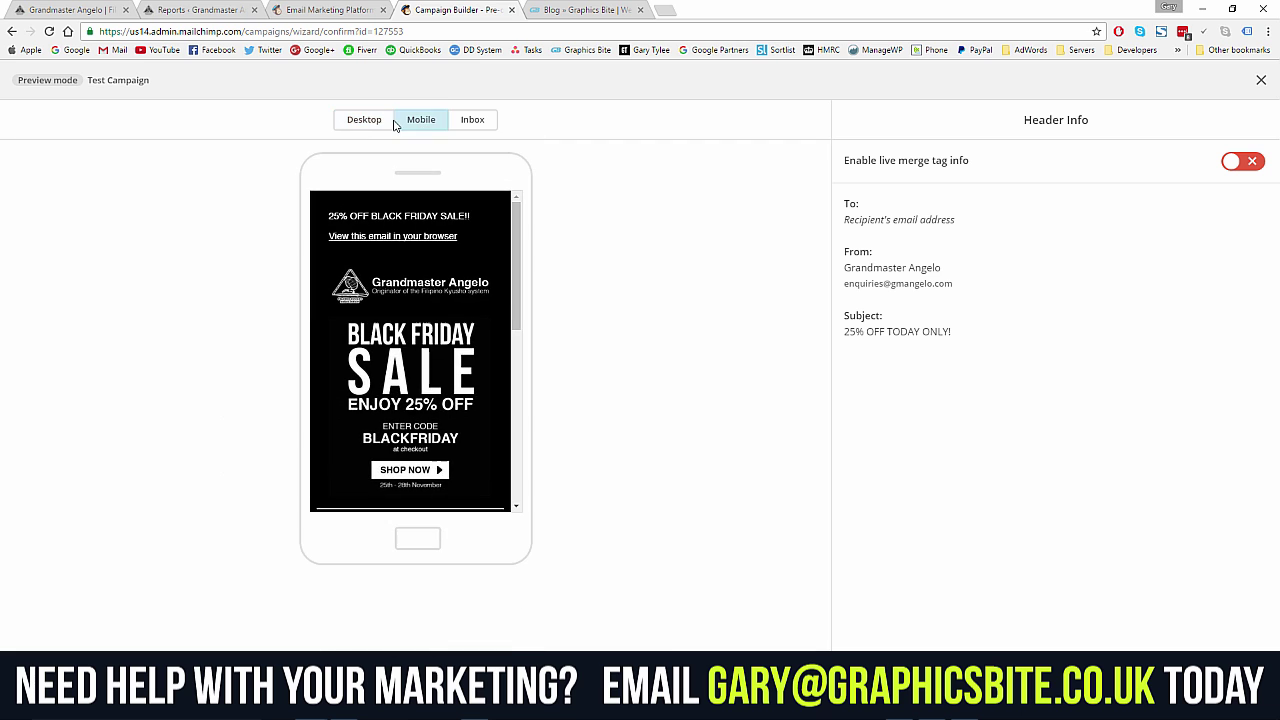
left_click(392, 124)
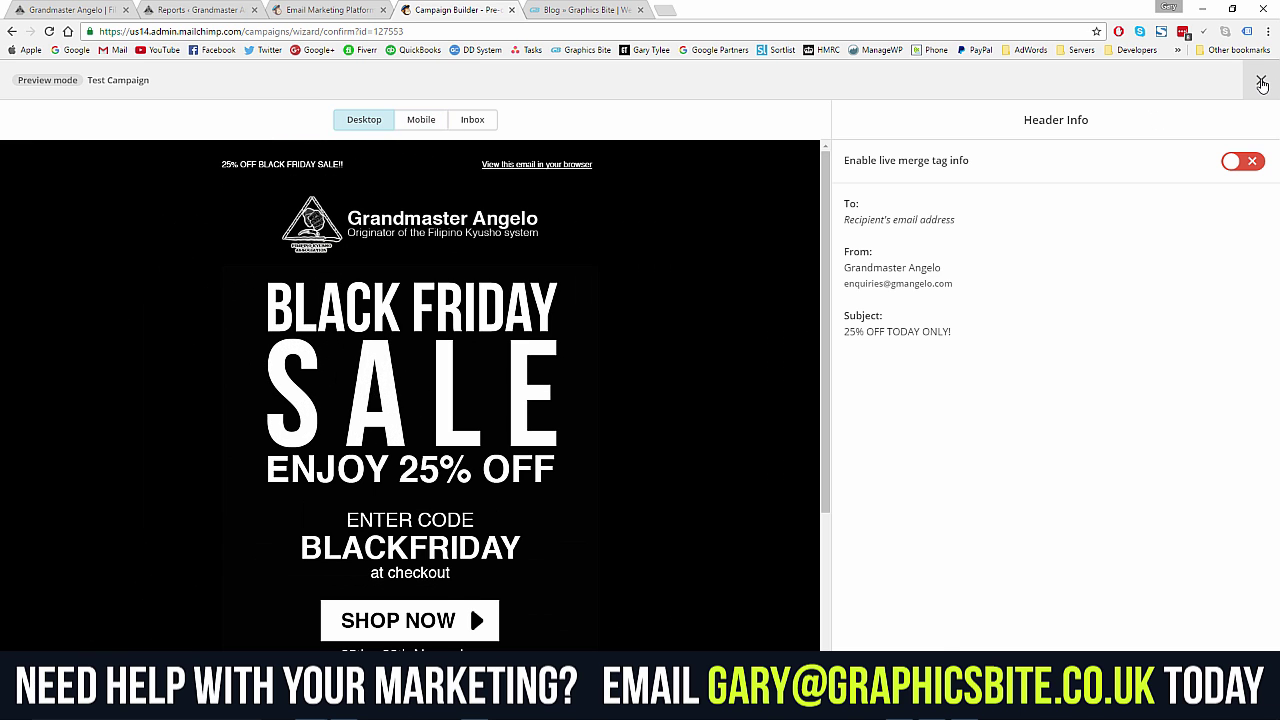
left_click(1262, 82)
left_click(1113, 80)
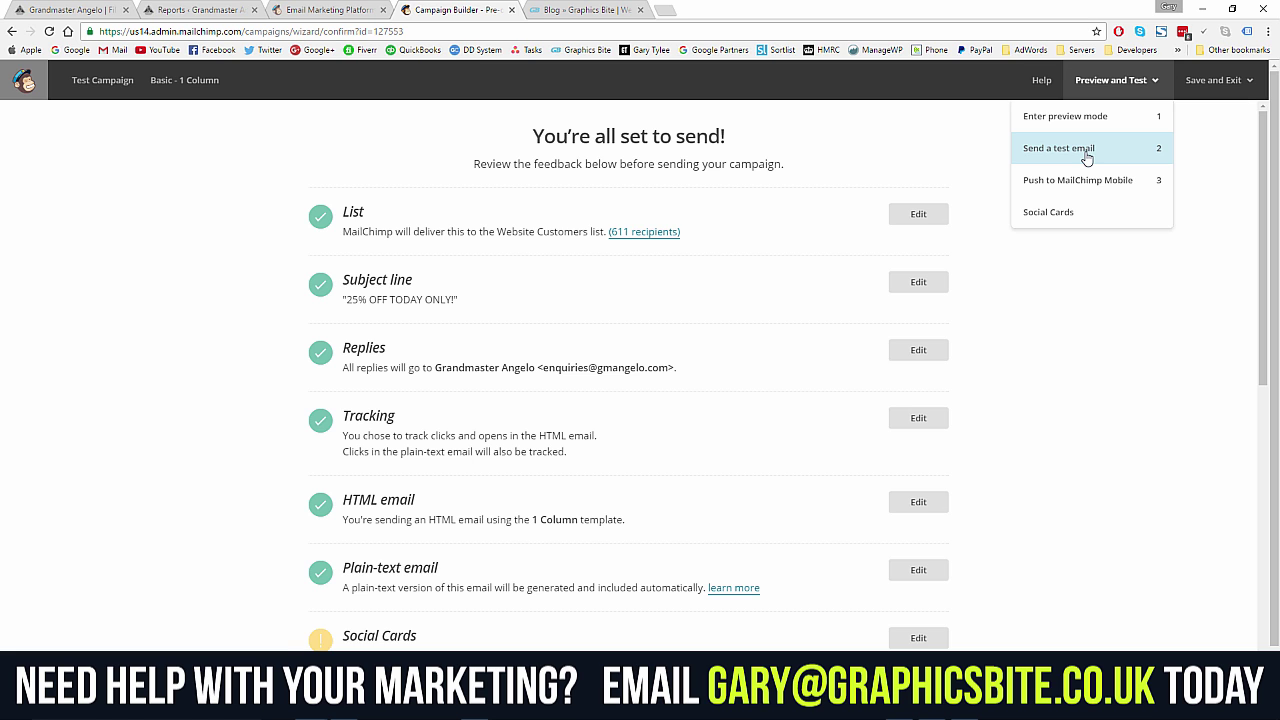
left_click(1087, 150)
triple_click(536, 346)
left_click(555, 346)
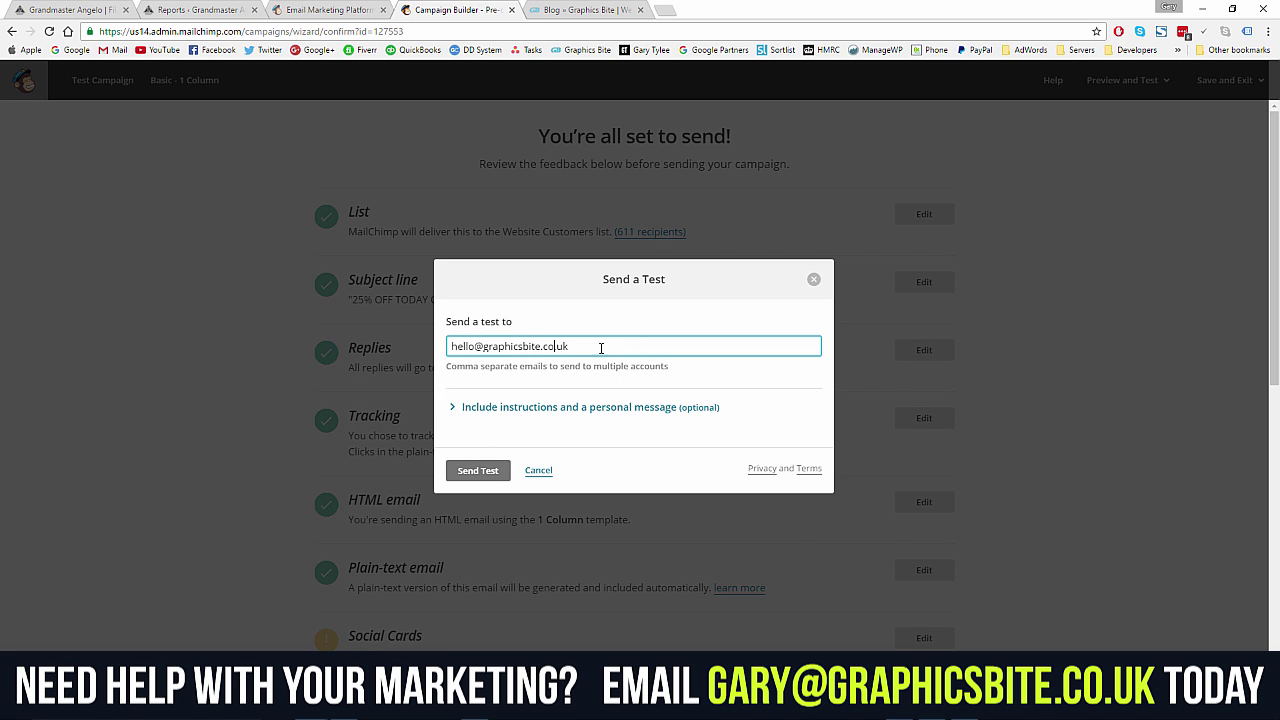
left_click(538, 470)
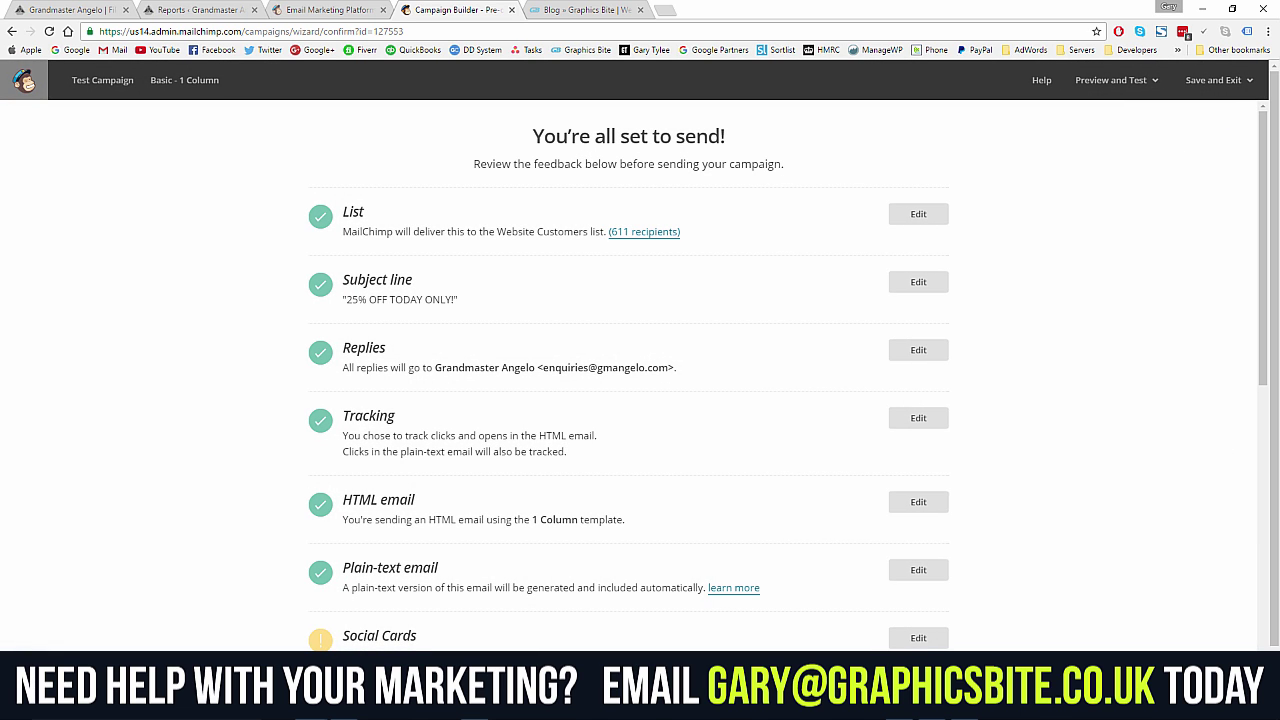
scroll(586, 600, "down", 6)
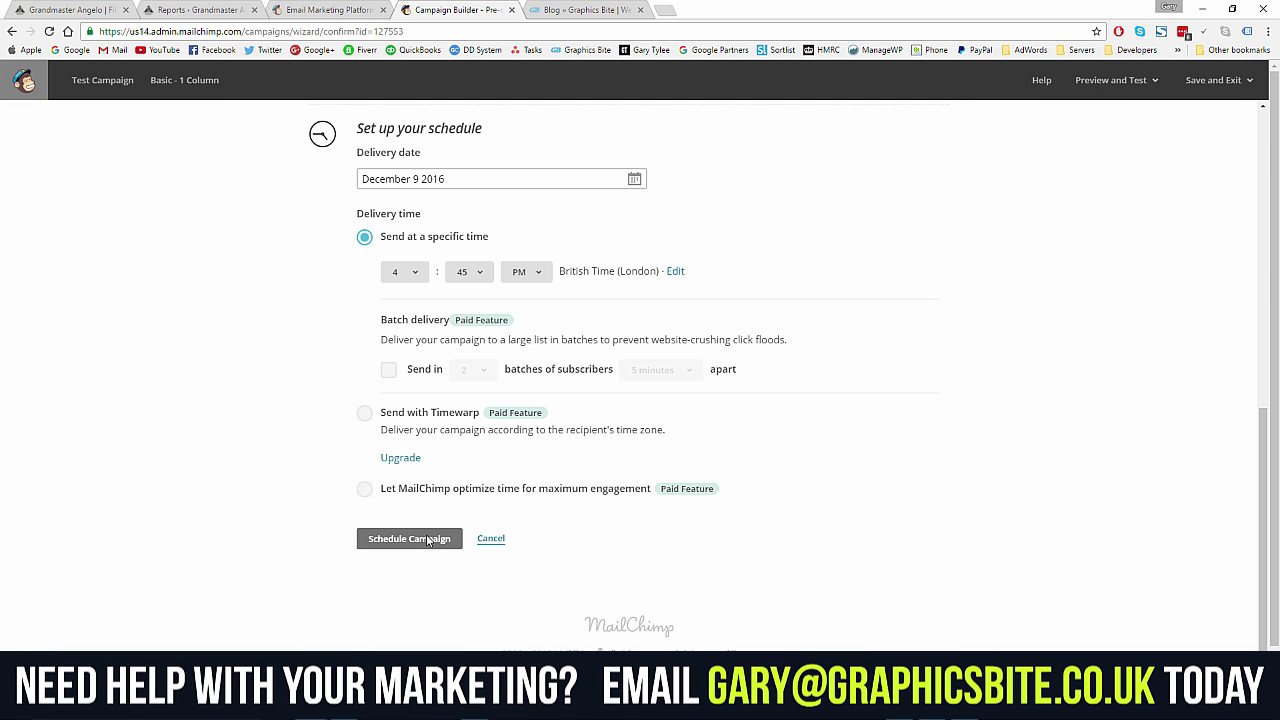
- Save and exit to the Dashboard, then open the Campaigns list showing Test Campaign at the top
left_click(1214, 84)
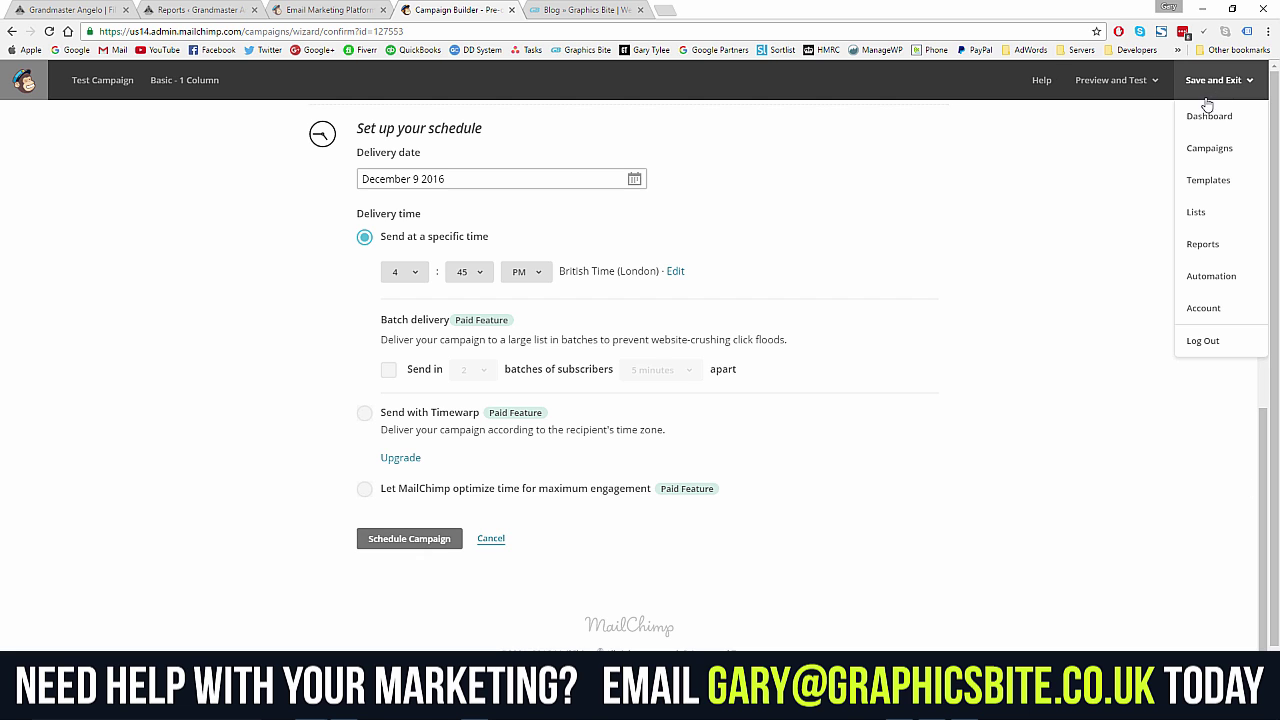
left_click(1208, 117)
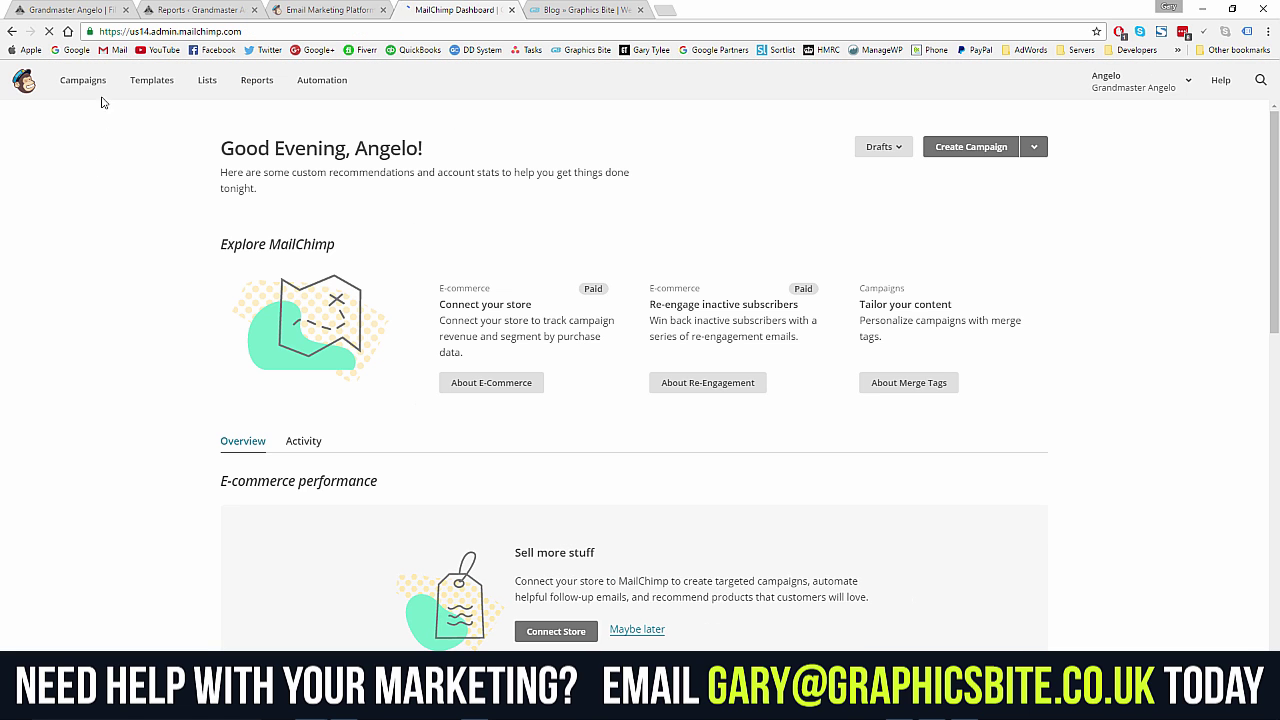
left_click(102, 88)
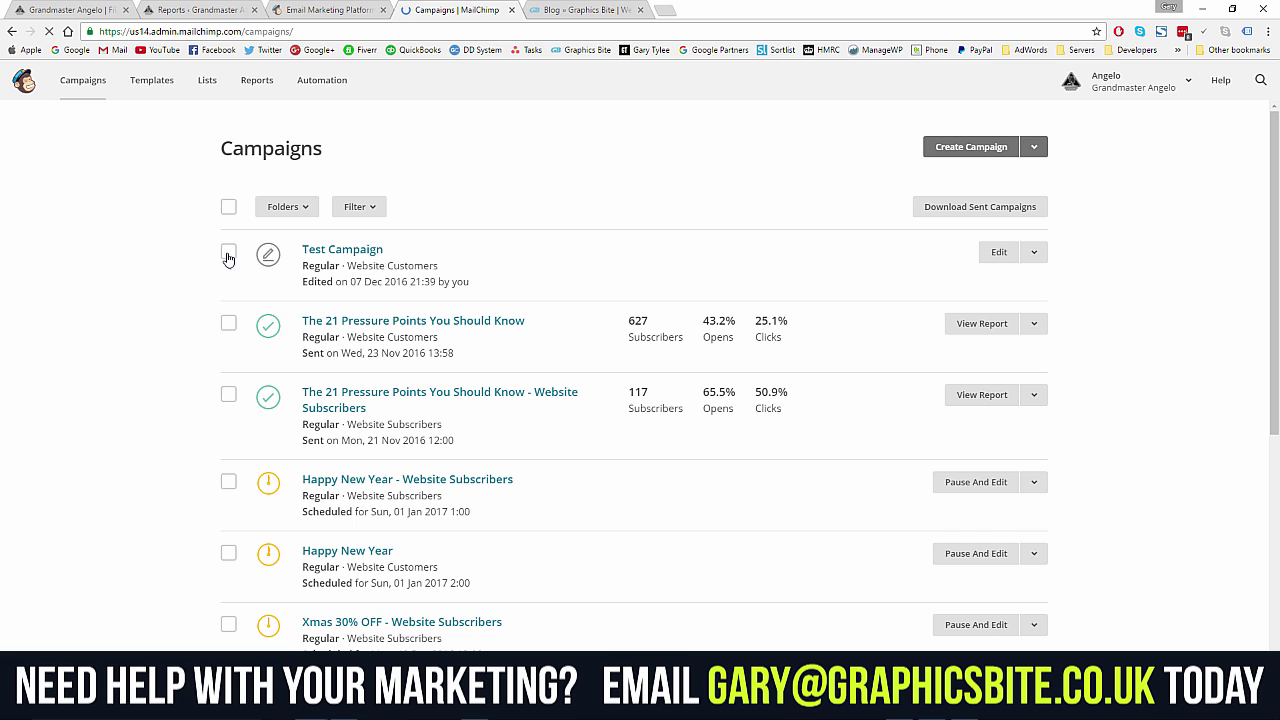